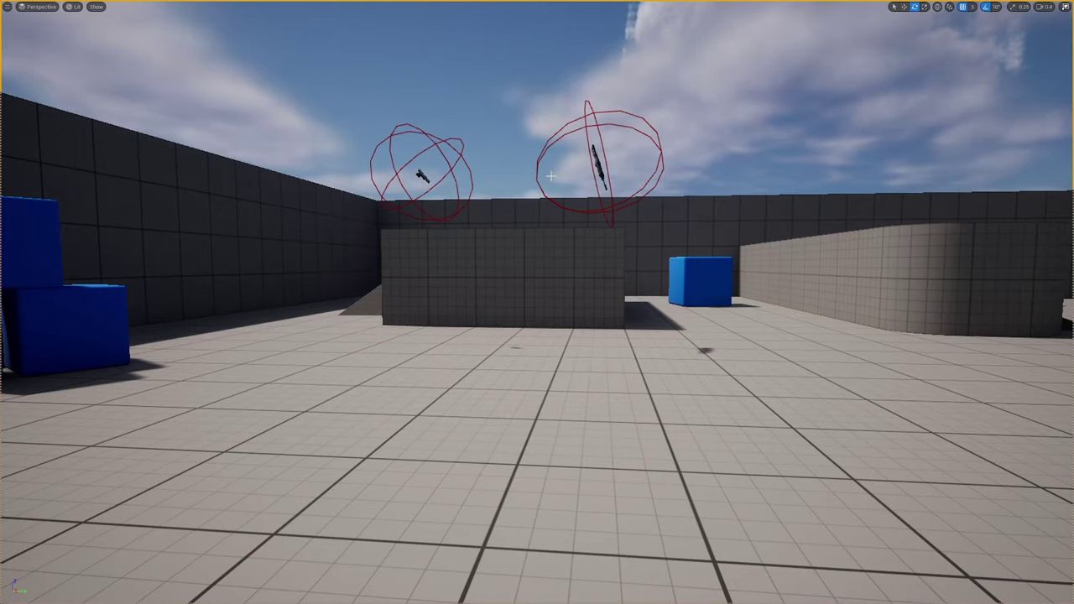
- Play the level in the viewport, walk up to the silver pistol on the floor and pick it up
{"action": "key", "text": "alt+p"}
{"action": "key", "text": "s"}
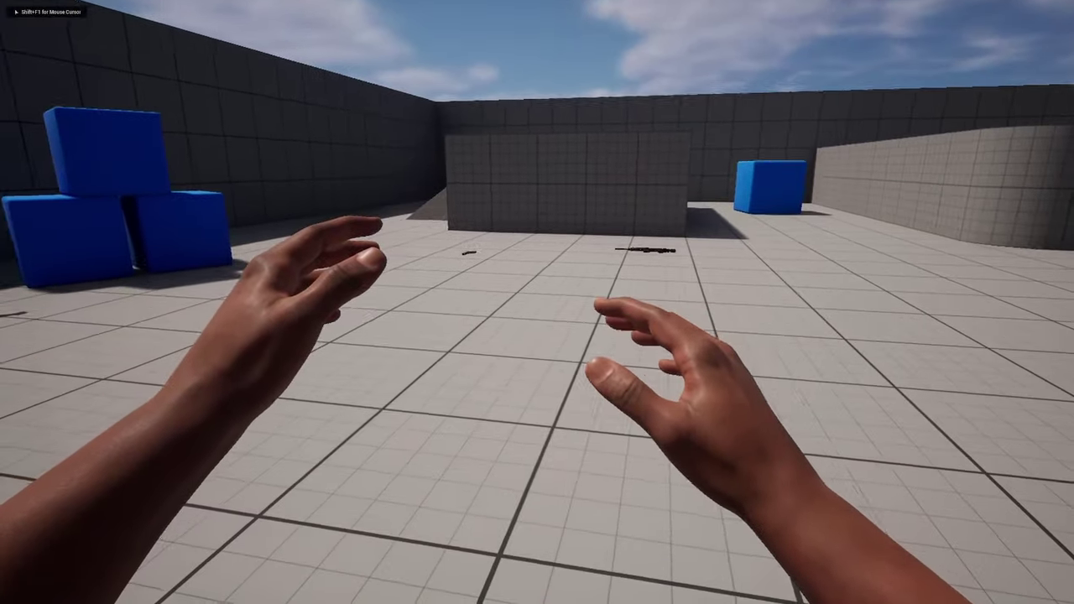
{"action": "key", "text": "w"}
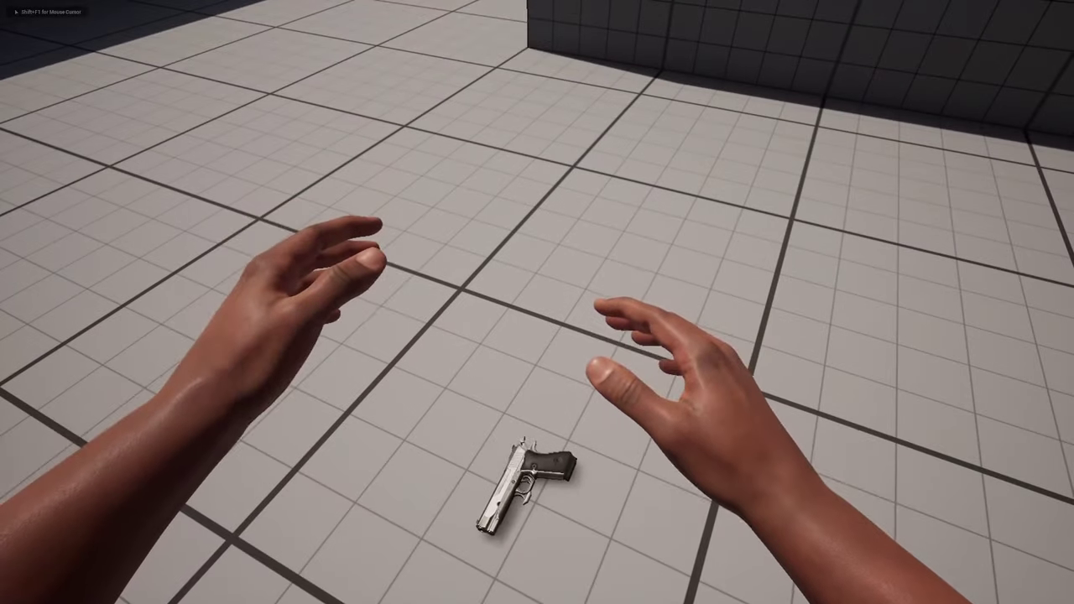
{"action": "key", "text": "e"}
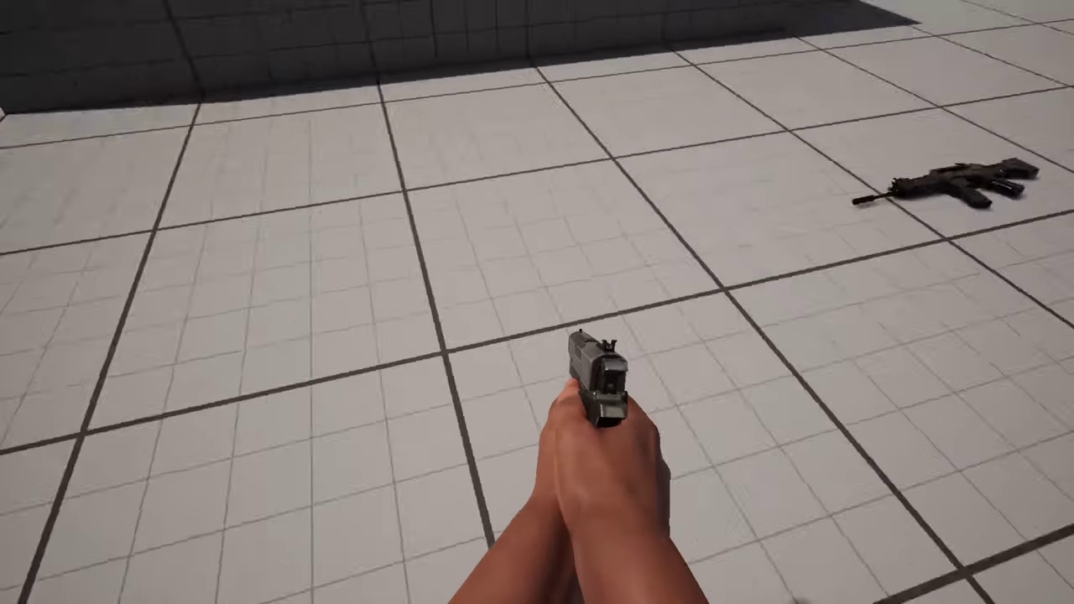
- Swap the pistol for the assault rifle on the floor and walk around the level with it
{"action": "key", "text": "w"}
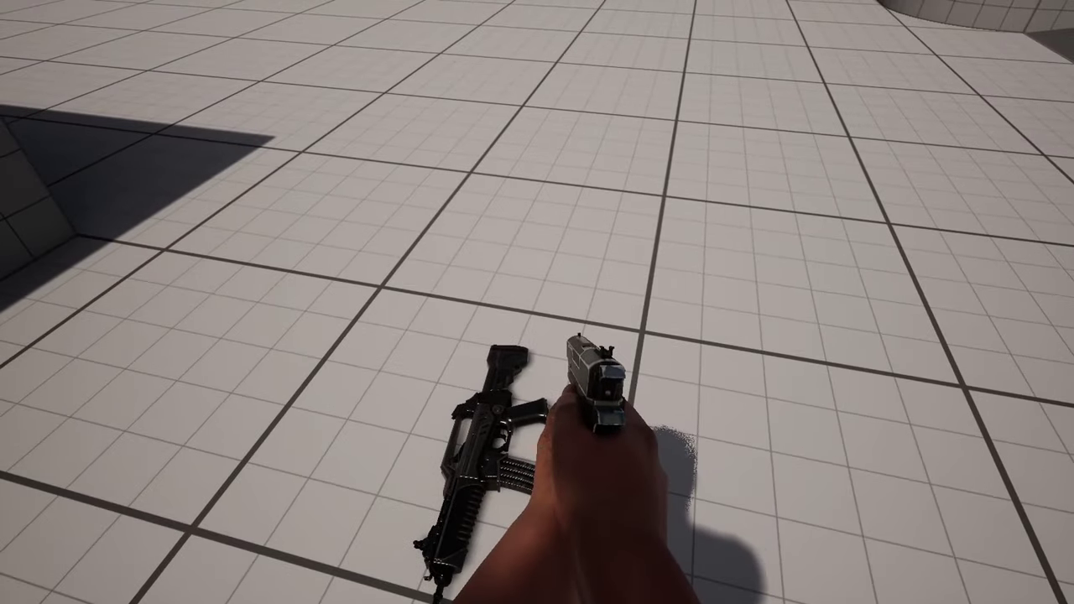
{"action": "key", "text": "e"}
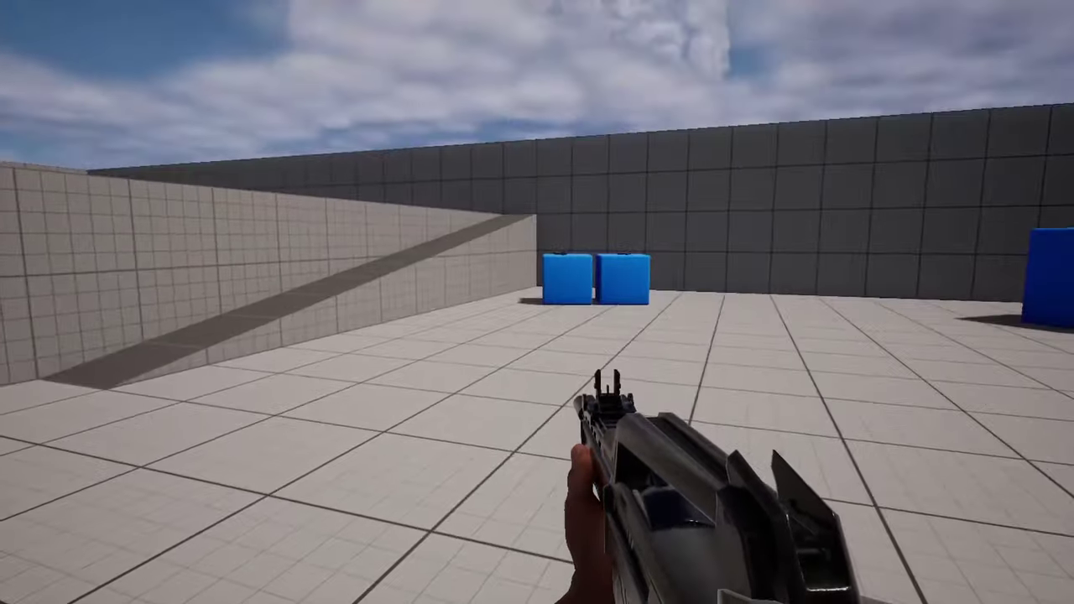
{"action": "key", "text": "w"}
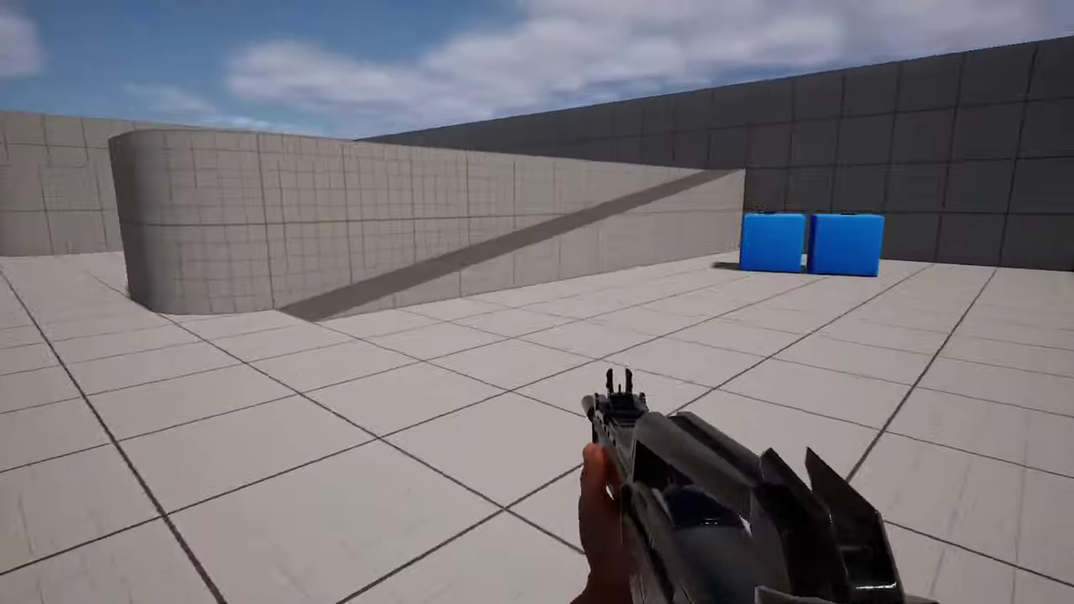
{"action": "key", "text": "w"}
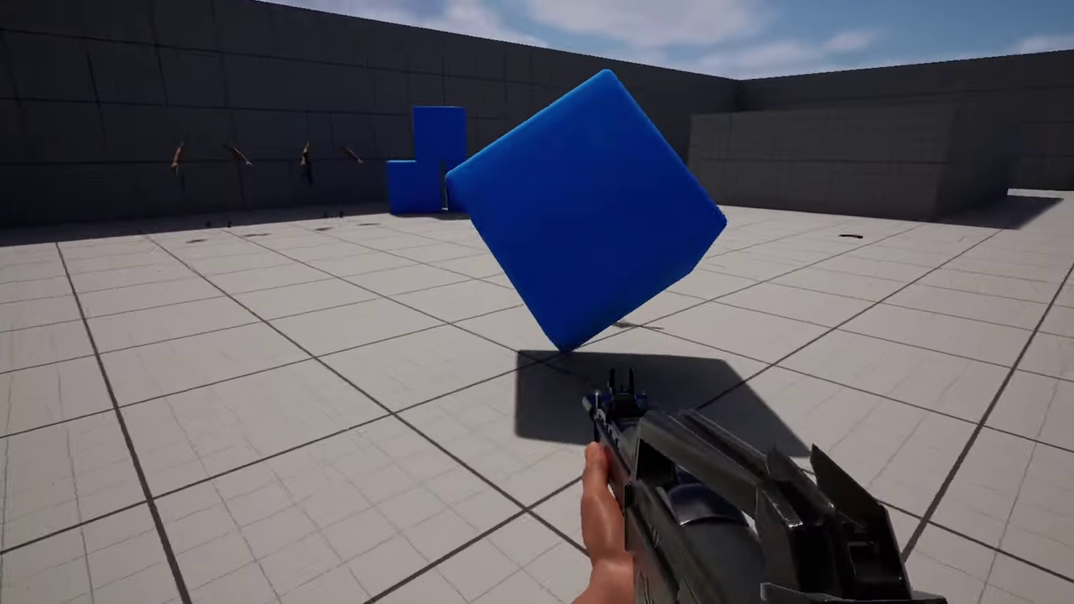
{"action": "key", "text": "w"}
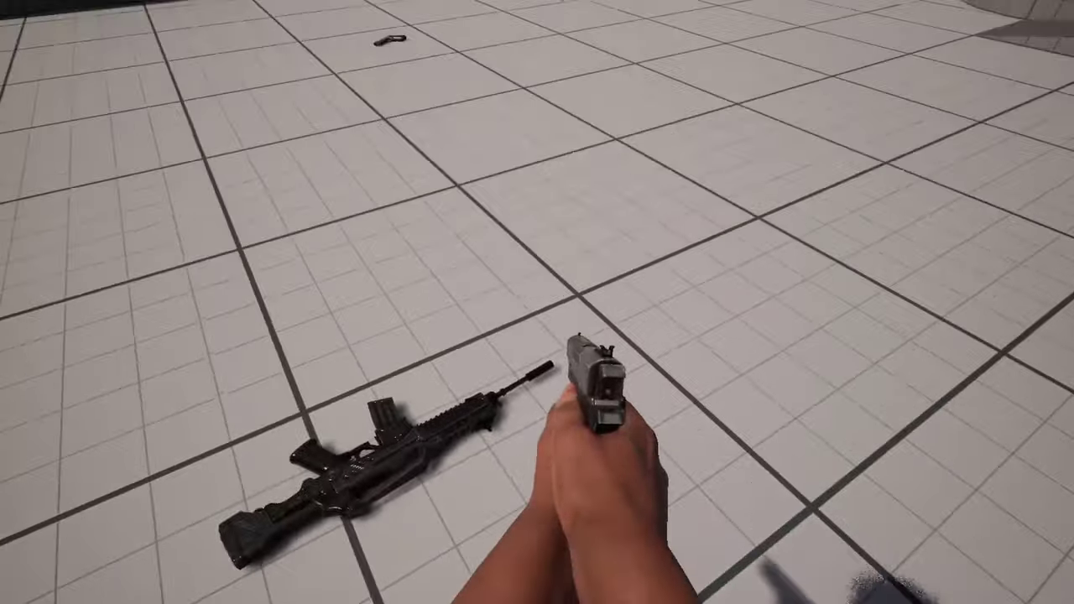
- Walk through the level with the pistol in hand, past the weapons lying on the floor
{"action": "key", "text": "w"}
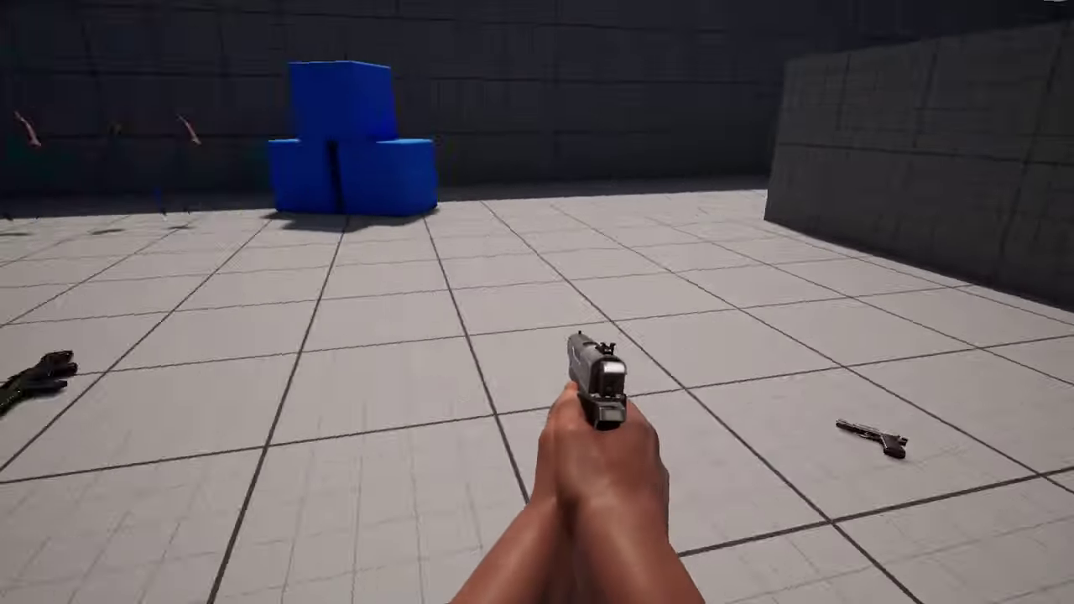
{"action": "key", "text": "s"}
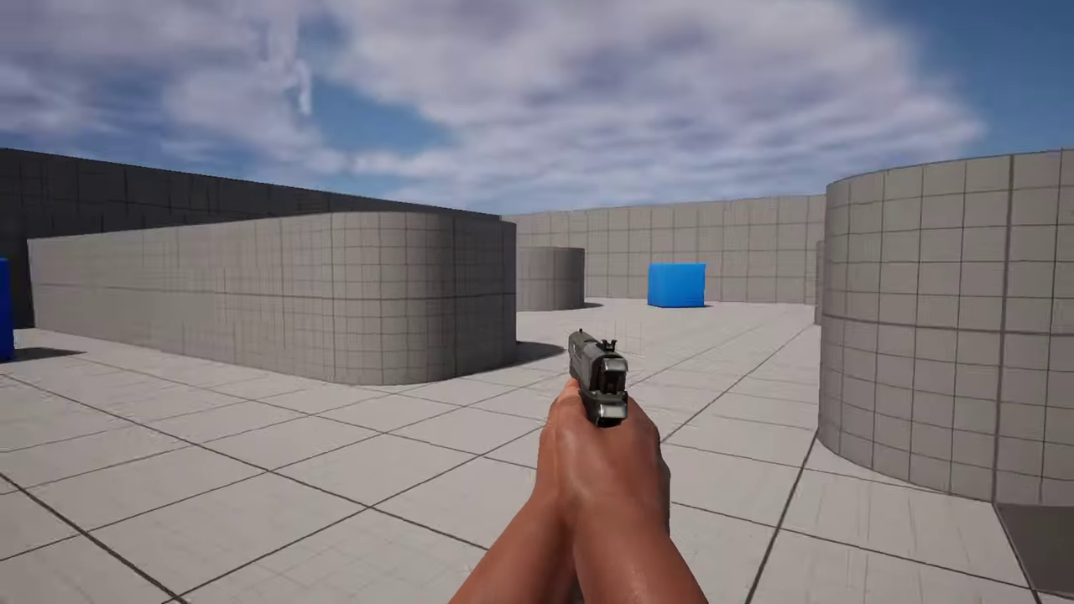
{"action": "key", "text": "w"}
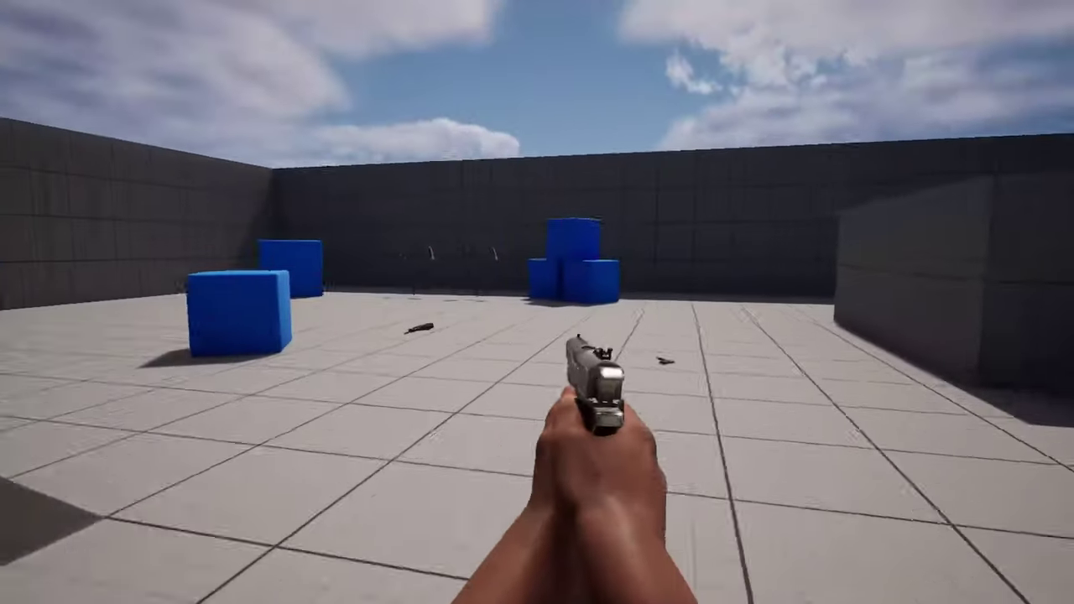
{"action": "key", "text": "w"}
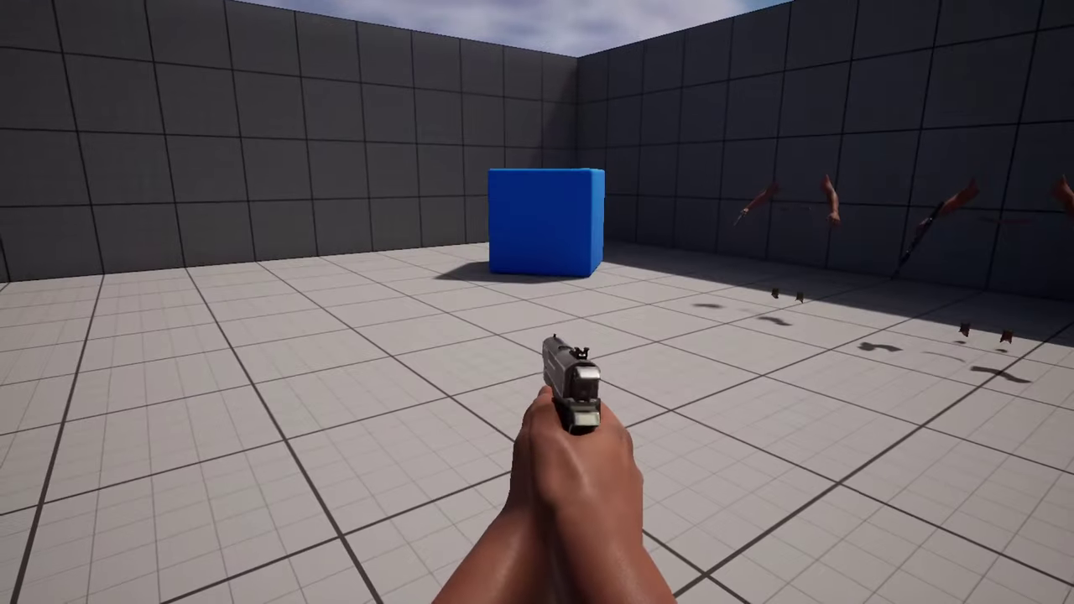
- Pick up the rifle in place of the pistol and test-fire it
{"action": "key", "text": "e"}
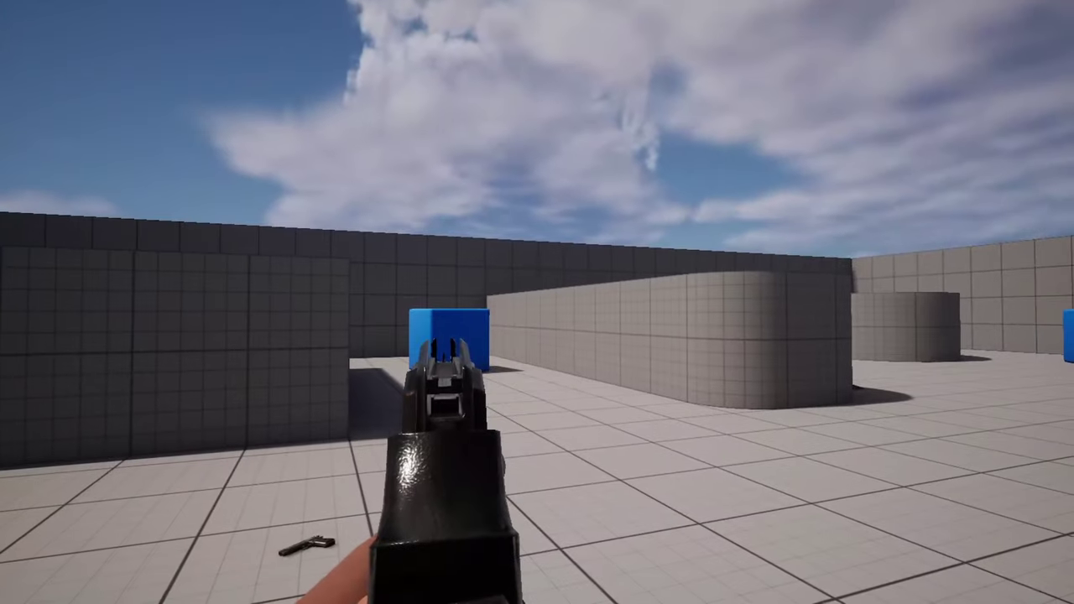
{"action": "left_click", "coordinate": [537, 302]}
{"action": "left_click", "coordinate": [537, 302]}
{"action": "key", "text": "e"}
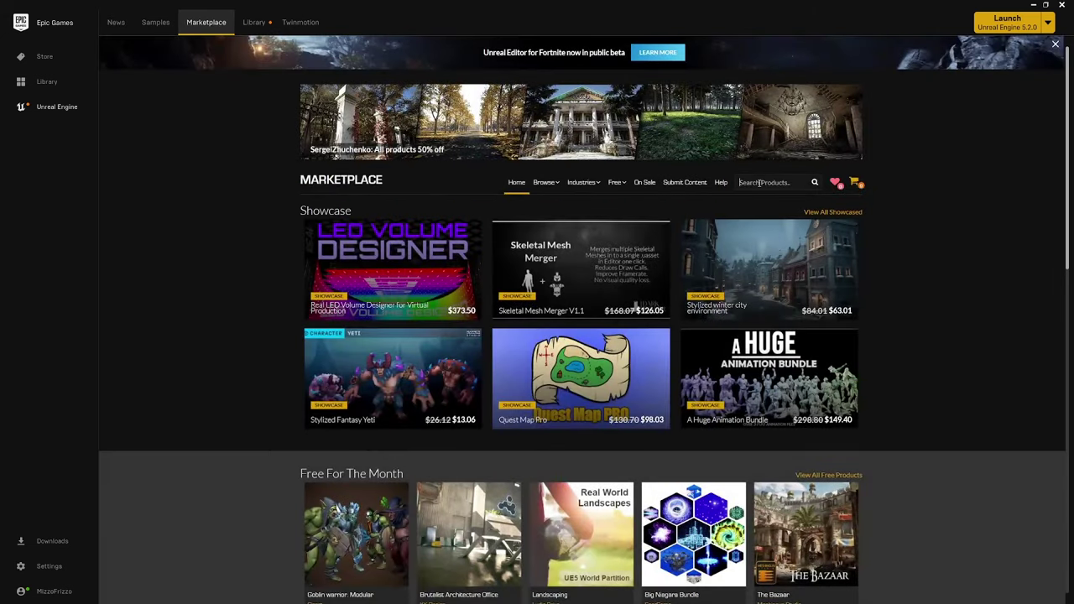
- Switch to the Epic Games Launcher, search the Marketplace for "military weapons" and limit the results to free products
{"action": "left_click", "coordinate": [760, 182]}
{"action": "type", "text": "military weapons"}
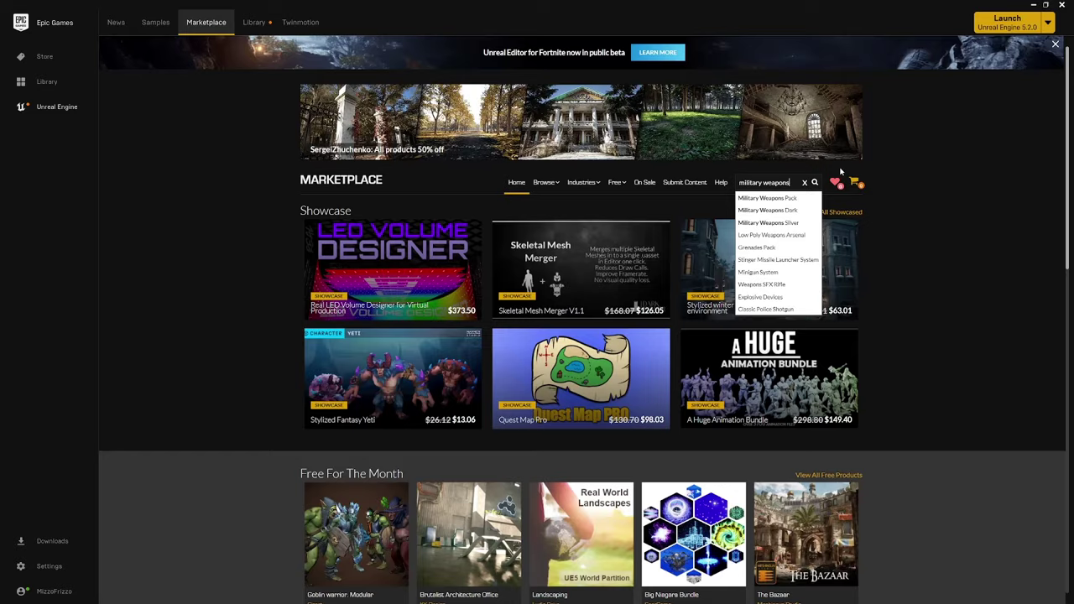
{"action": "key", "text": "Return"}
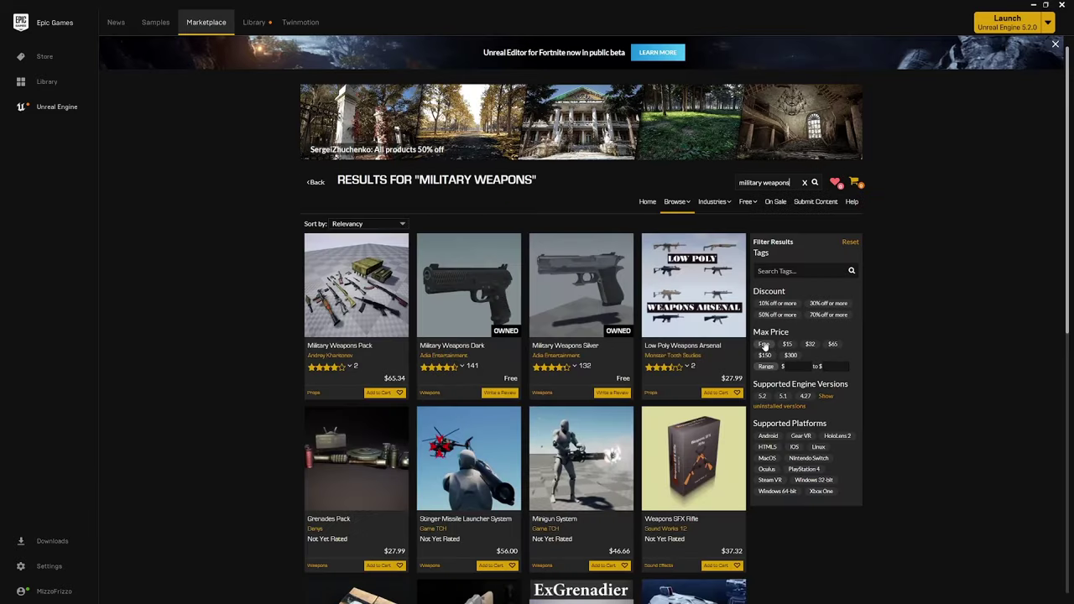
{"action": "left_click", "coordinate": [763, 345]}
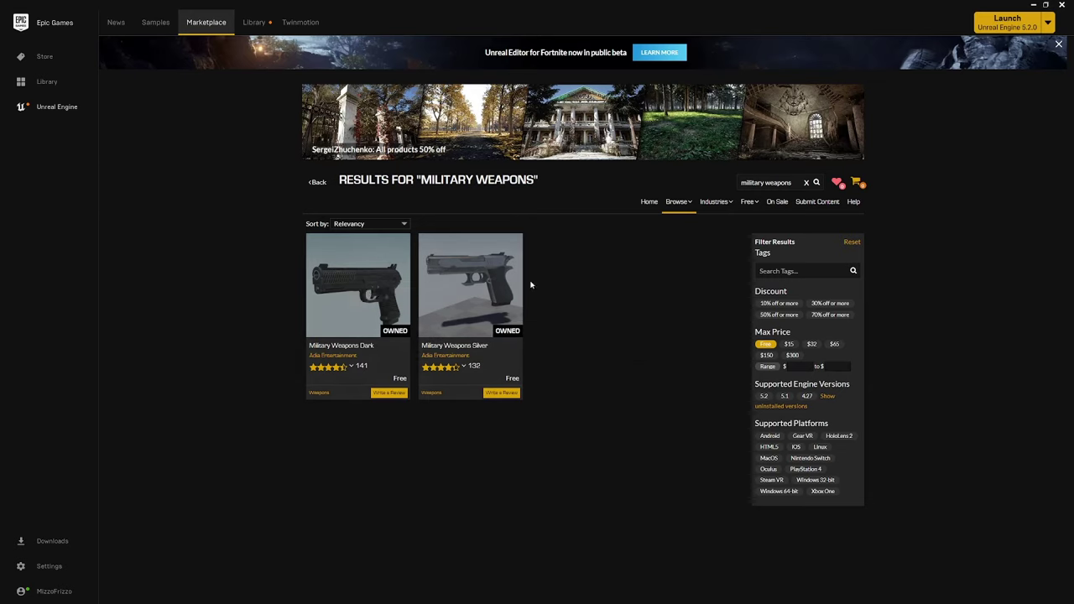
- Start adding the Military Weapons Silver pack to a project, listing all projects that match "meta"
{"action": "left_click", "coordinate": [490, 297]}
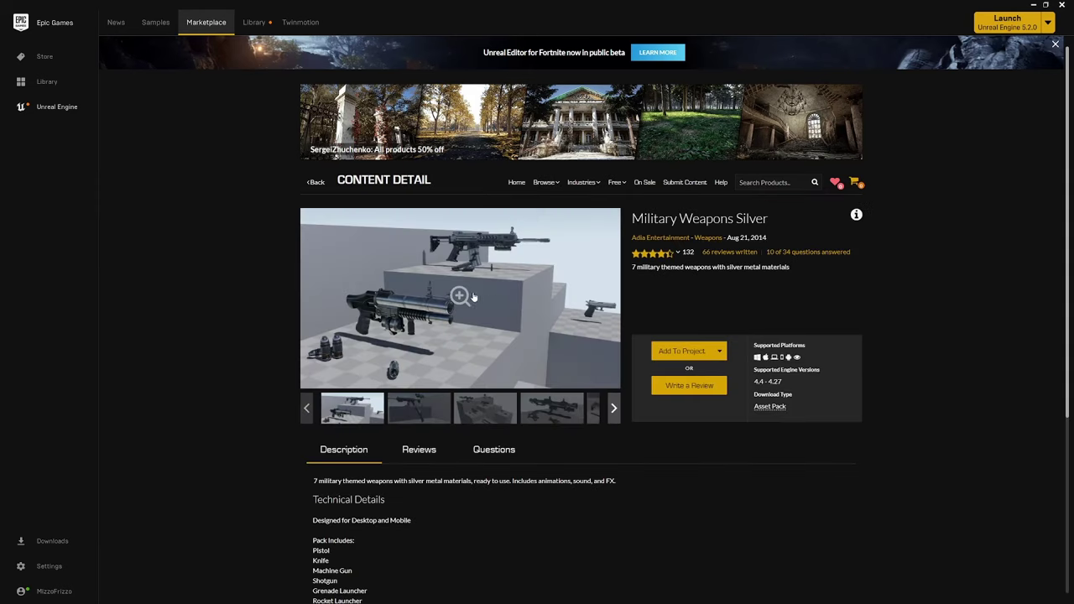
{"action": "left_click", "coordinate": [687, 351]}
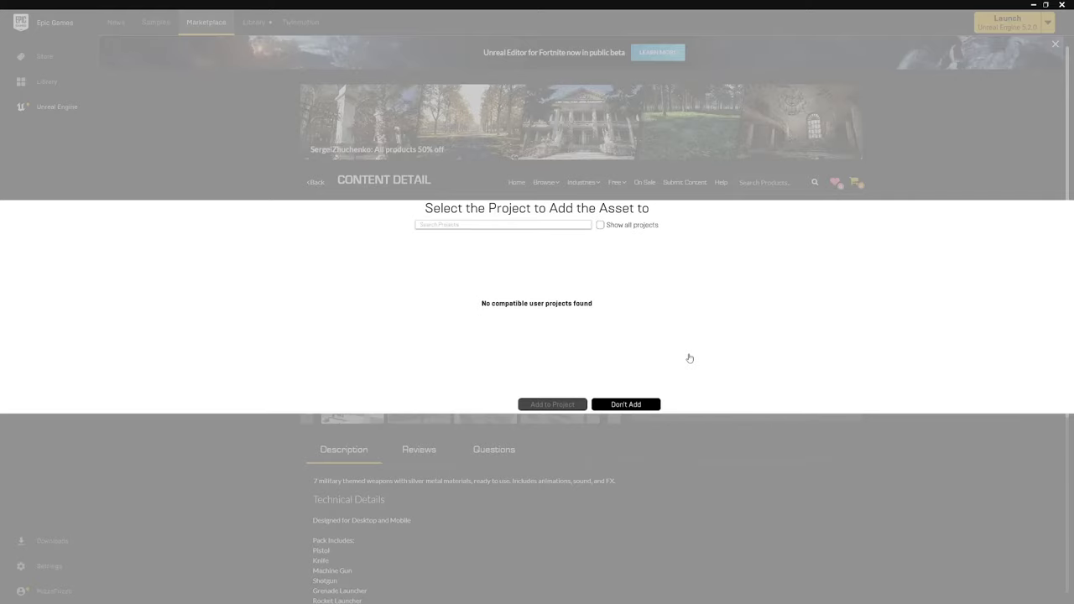
{"action": "left_click", "coordinate": [450, 223]}
{"action": "type", "text": "meta"}
{"action": "left_click", "coordinate": [601, 226]}
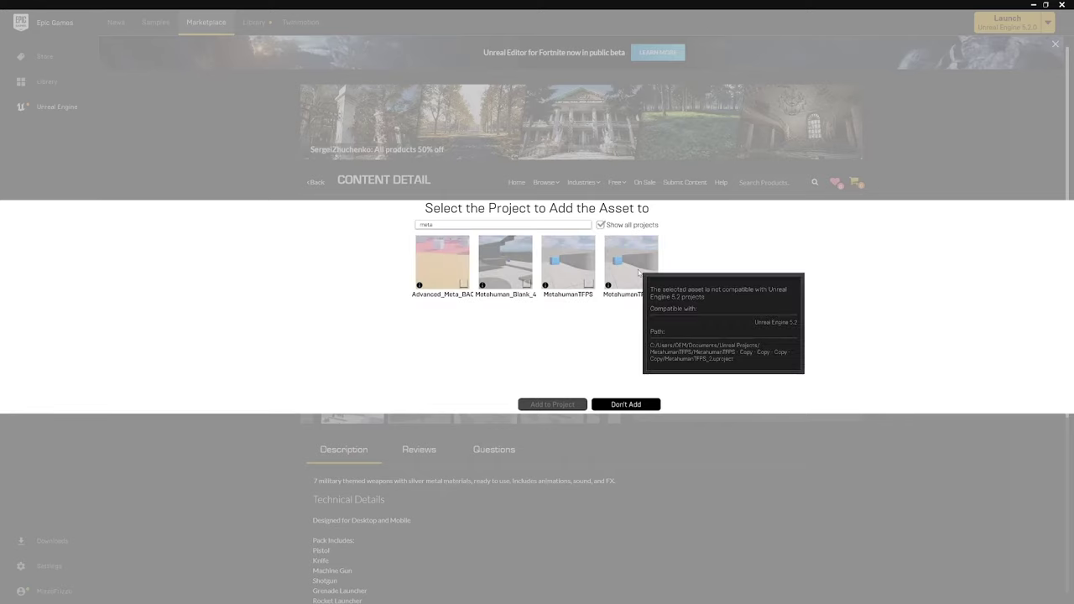
- Add the Military Weapons Silver pack to the MetahumanTFPS_2 project using version 4.27
{"action": "left_click", "coordinate": [638, 272]}
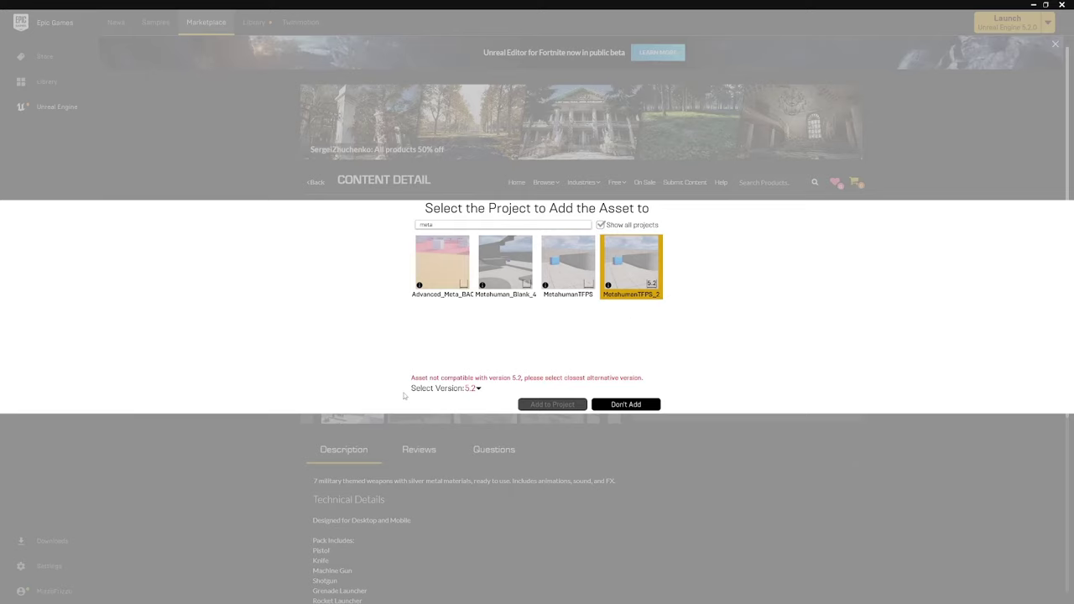
{"action": "left_click", "coordinate": [477, 392]}
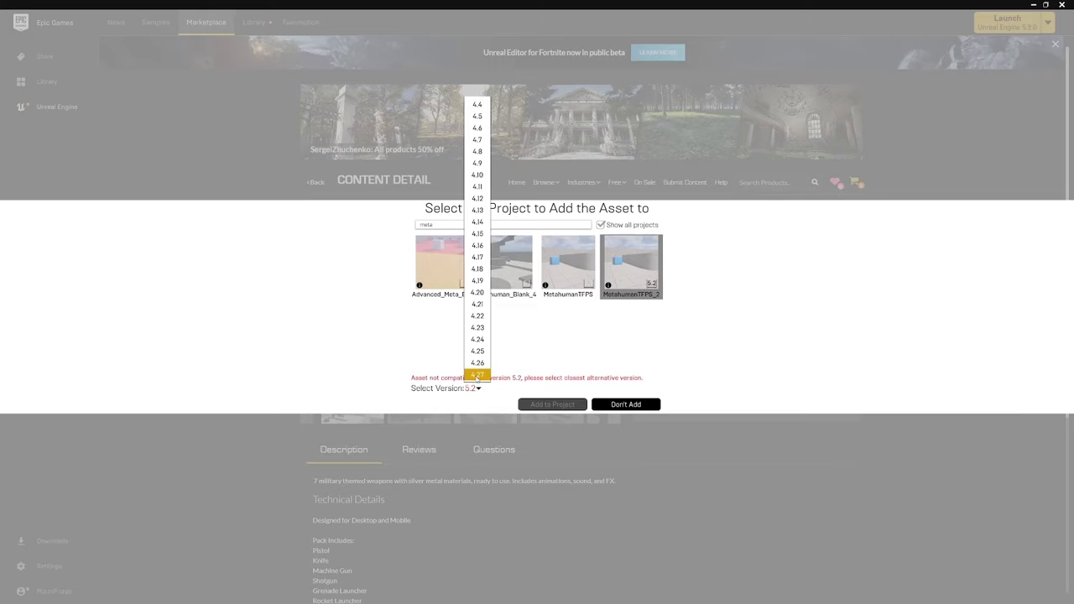
{"action": "left_click", "coordinate": [477, 376]}
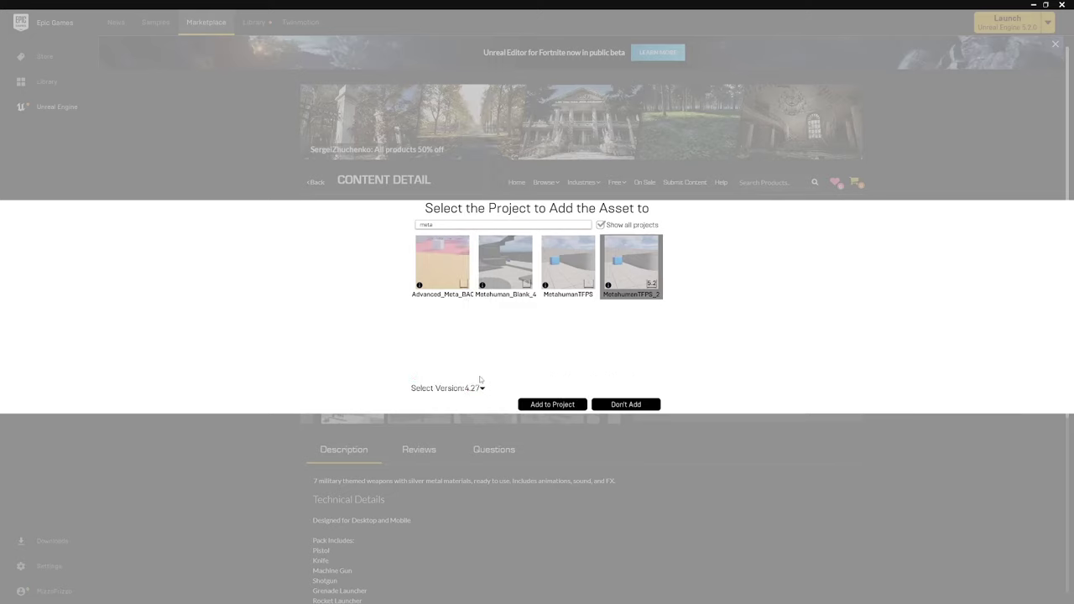
{"action": "left_click", "coordinate": [552, 404]}
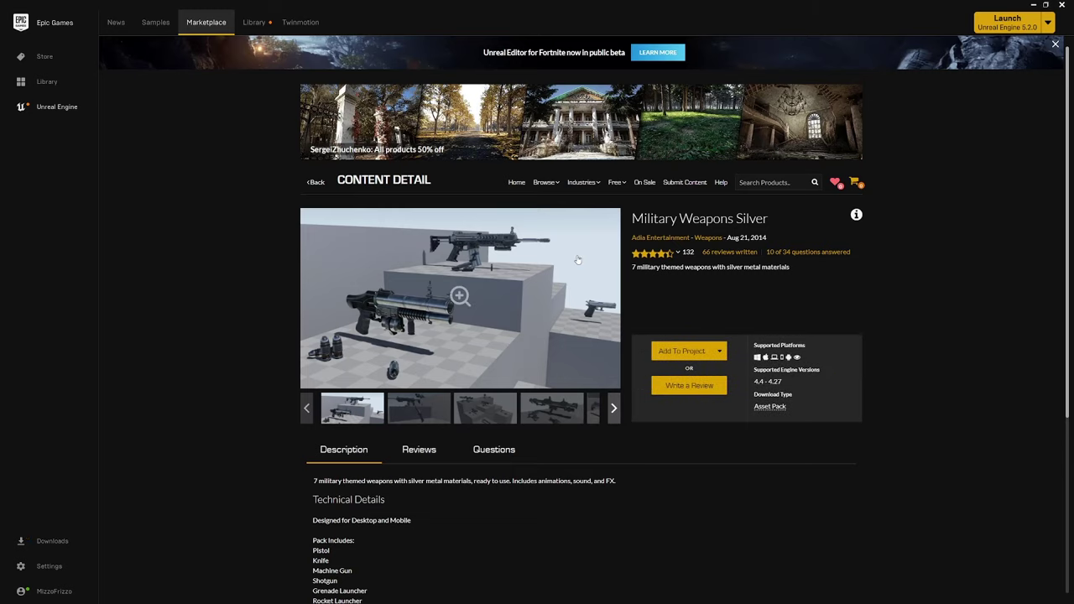
- Return to the results and start adding Military Weapons Dark to a project, listing all projects that match "meta"
{"action": "left_click", "coordinate": [316, 182]}
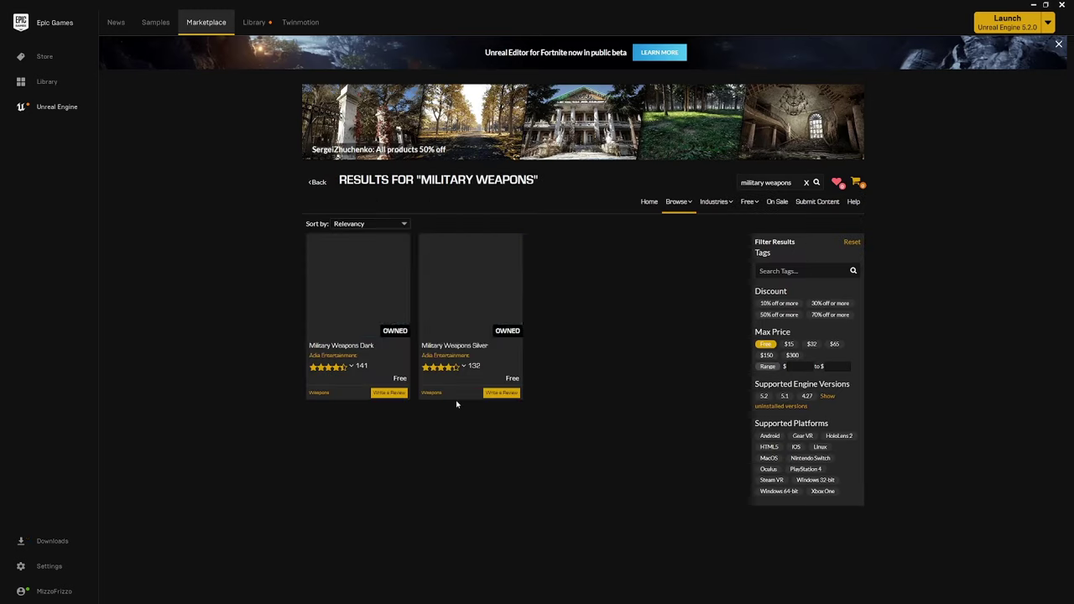
{"action": "left_click", "coordinate": [360, 302]}
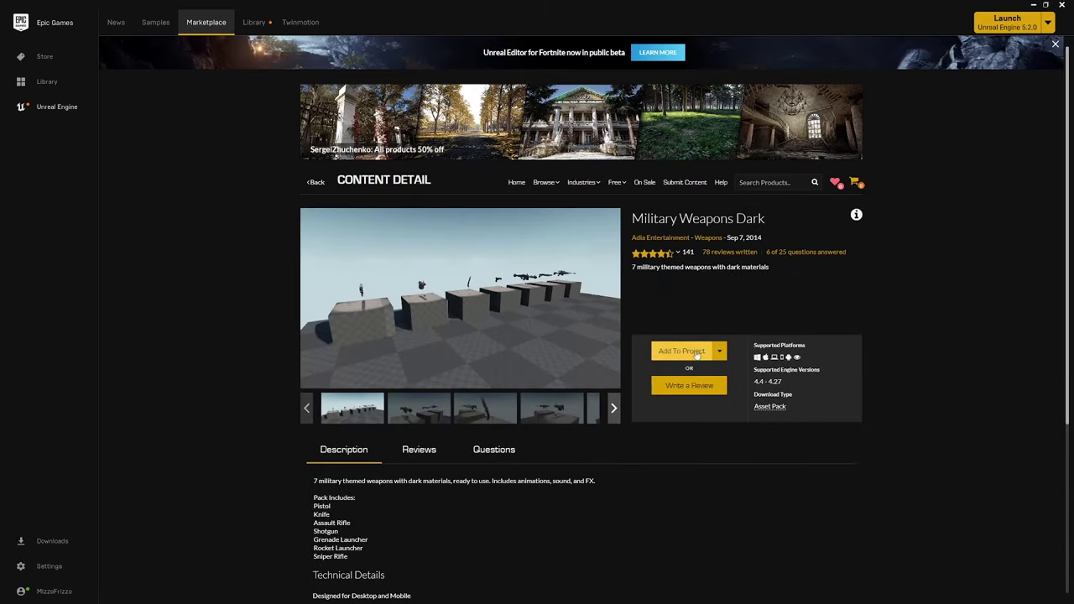
{"action": "left_click", "coordinate": [675, 352]}
{"action": "left_click", "coordinate": [455, 223]}
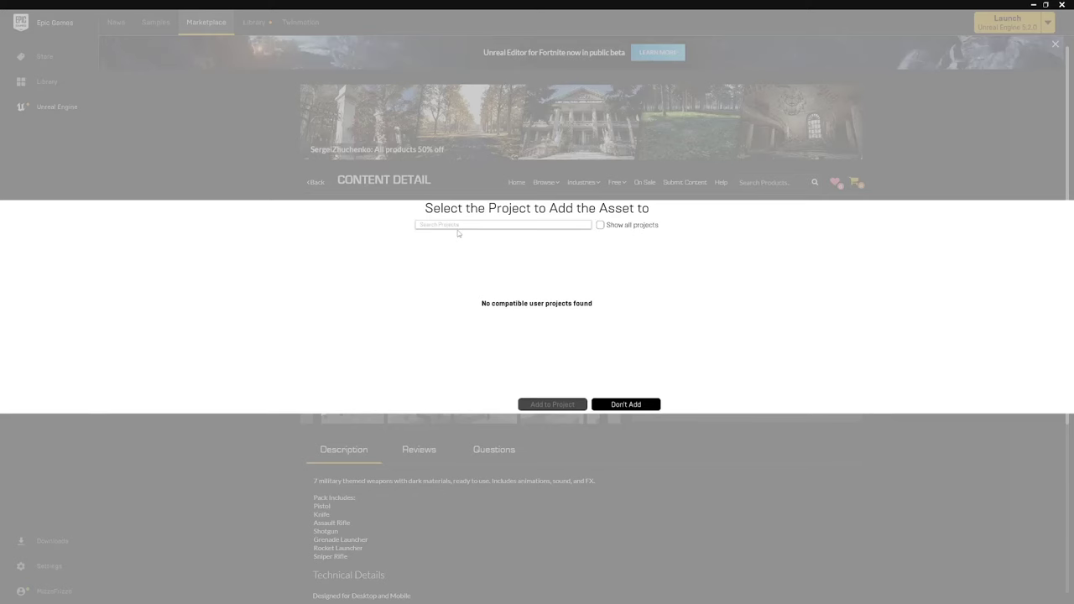
{"action": "type", "text": "meta"}
{"action": "left_click", "coordinate": [600, 226]}
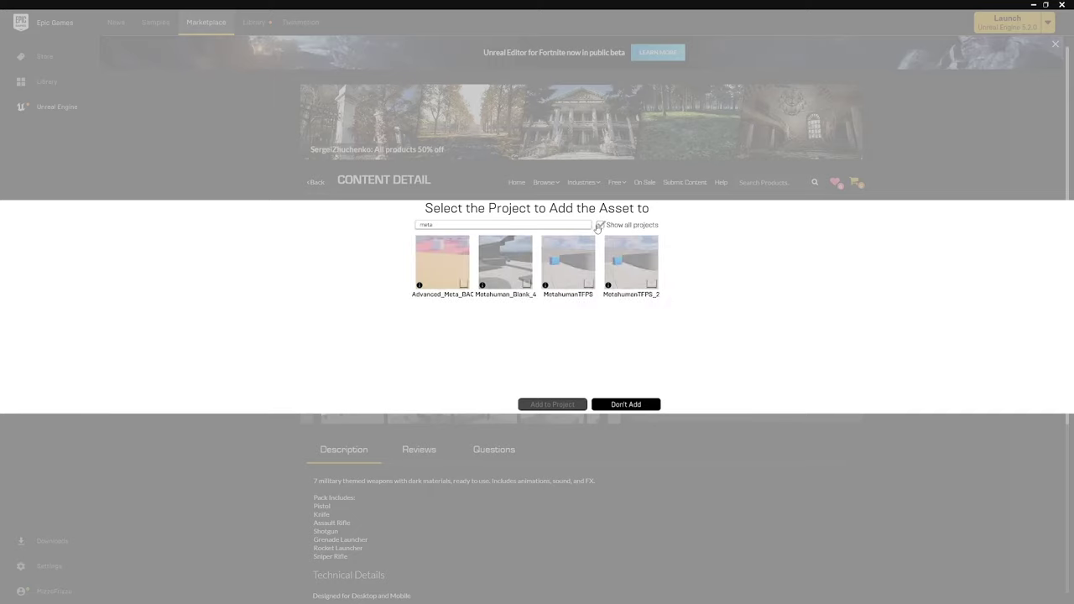
- Add the Military Weapons Dark pack to the MetahumanTFPS_2 project using version 4.27
{"action": "left_click", "coordinate": [631, 262]}
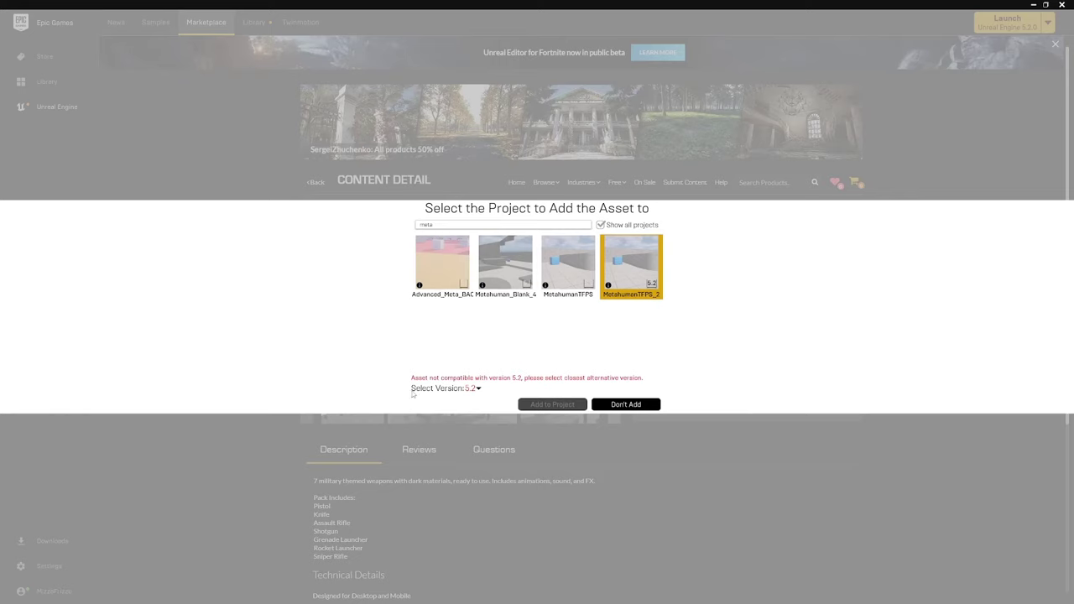
{"action": "left_click", "coordinate": [475, 388]}
{"action": "left_click", "coordinate": [467, 374]}
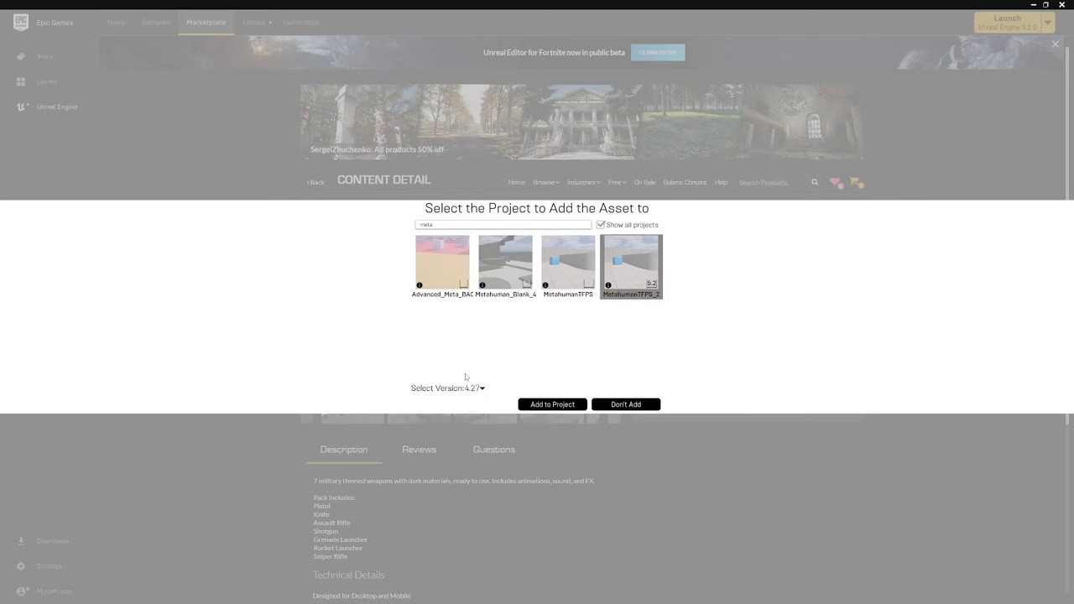
{"action": "left_click", "coordinate": [552, 404]}
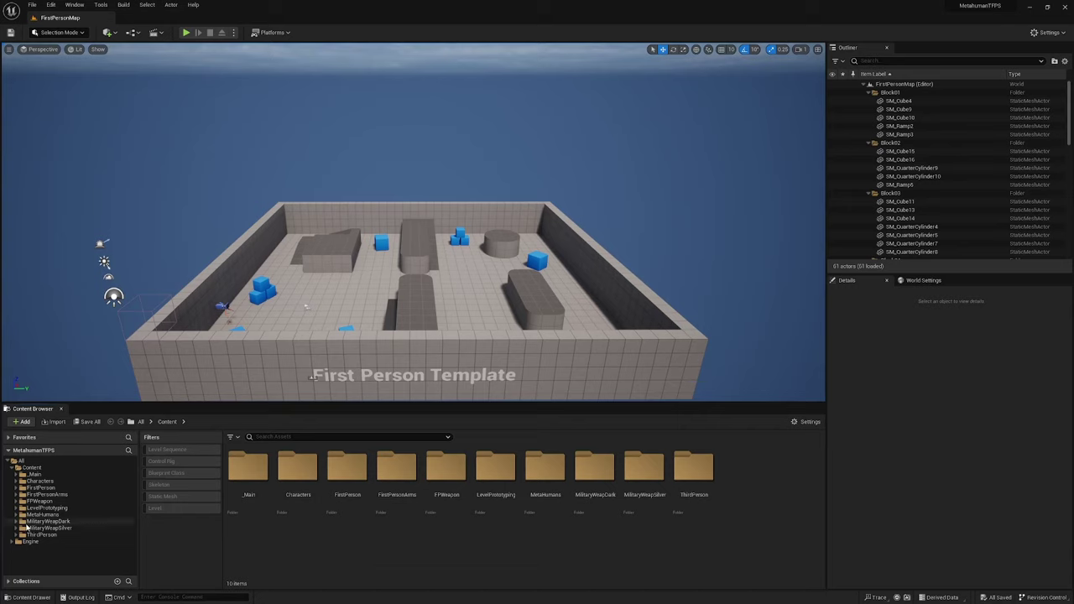
- Switch to Unreal Editor and open the Pistols_A skeletal mesh from the Weapons folder of MilitaryWeapSilver
{"action": "left_click", "coordinate": [71, 529]}
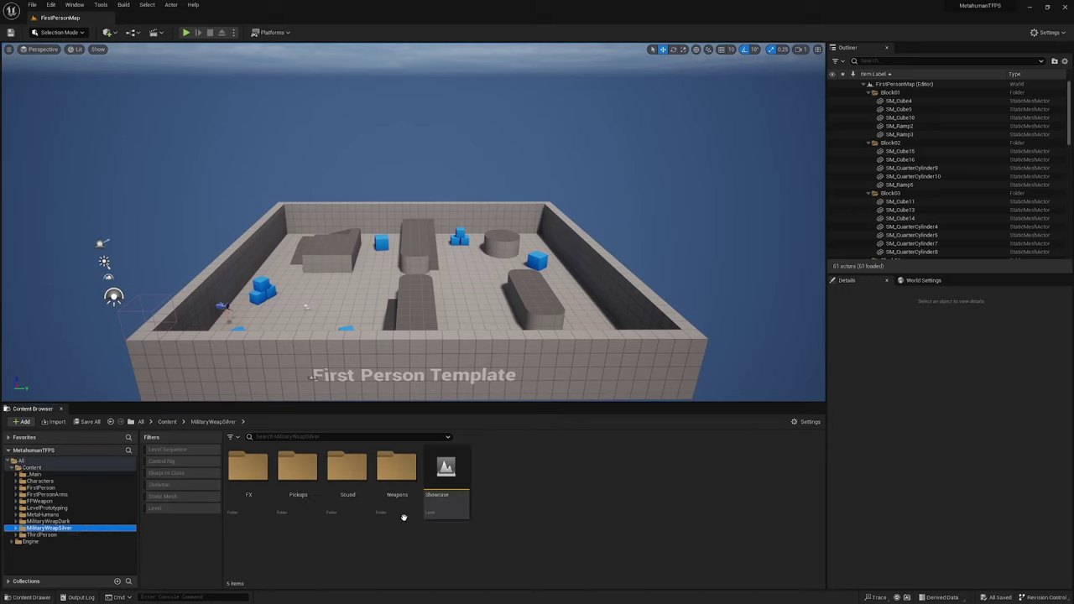
{"action": "double_click", "coordinate": [398, 487]}
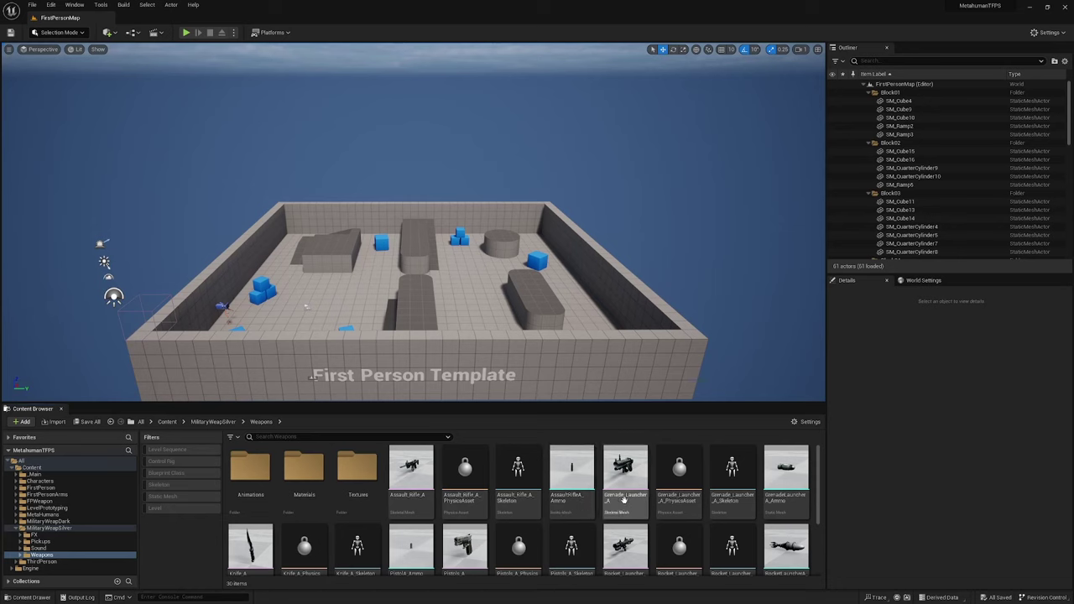
{"action": "scroll", "coordinate": [465, 482], "scroll_direction": "down", "scroll_amount": 2}
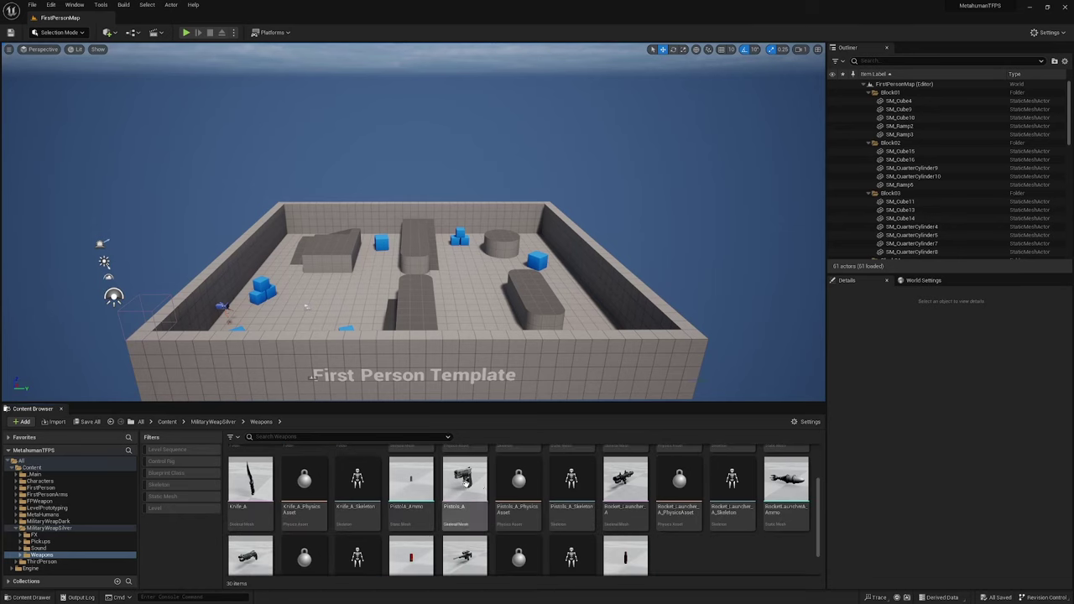
{"action": "double_click", "coordinate": [465, 483]}
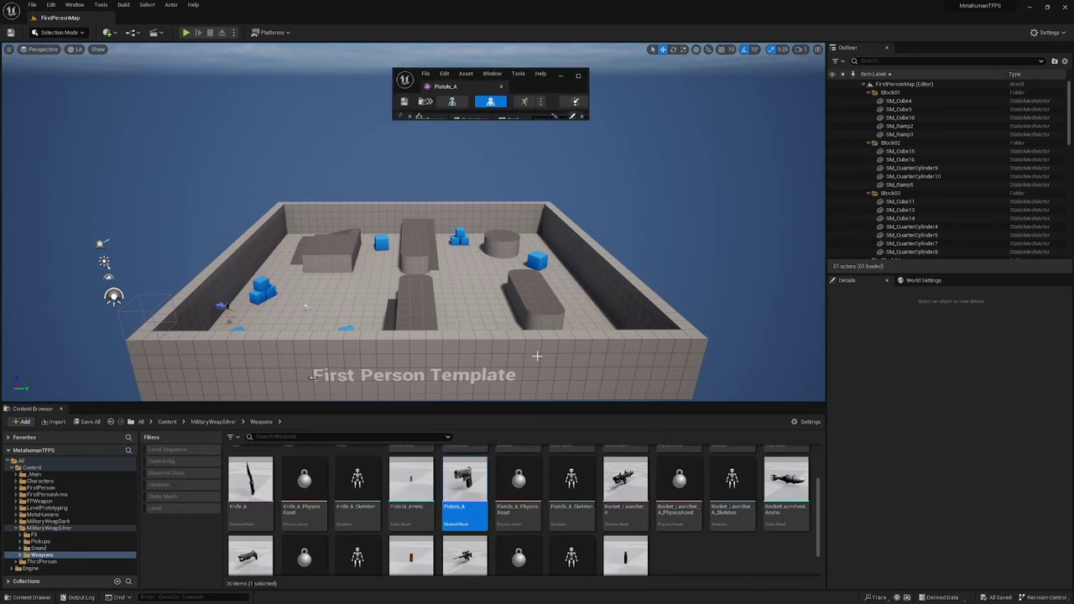
- Dock the Pistols_A mesh editor in the main window beside the FirstPersonMap level and view the pistol from its side
{"action": "scroll", "coordinate": [678, 529], "scroll_direction": "up", "scroll_amount": 2}
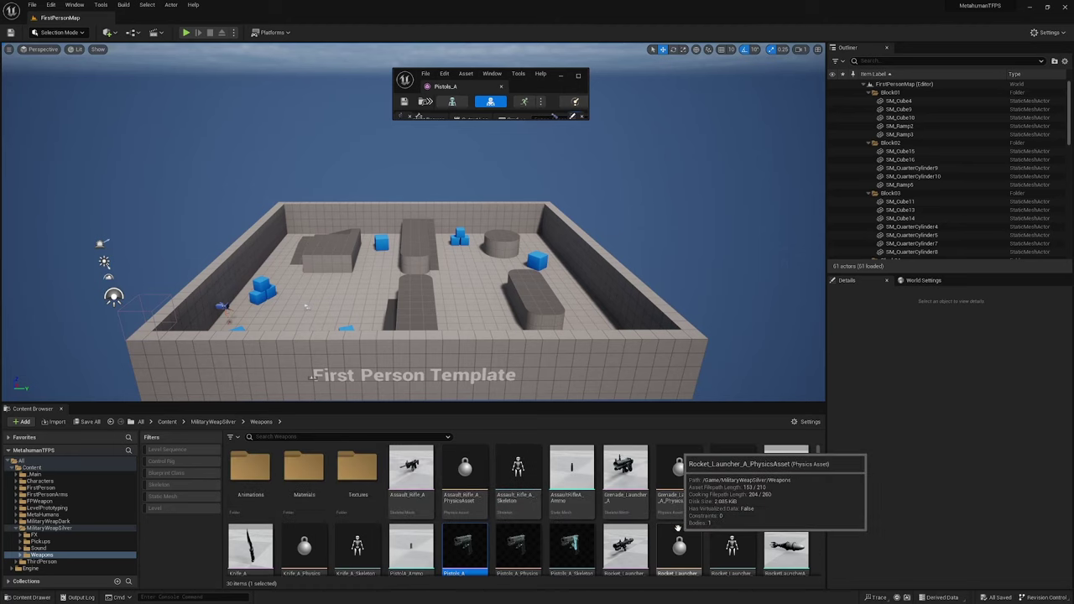
{"action": "scroll", "coordinate": [678, 527], "scroll_direction": "down", "scroll_amount": 2}
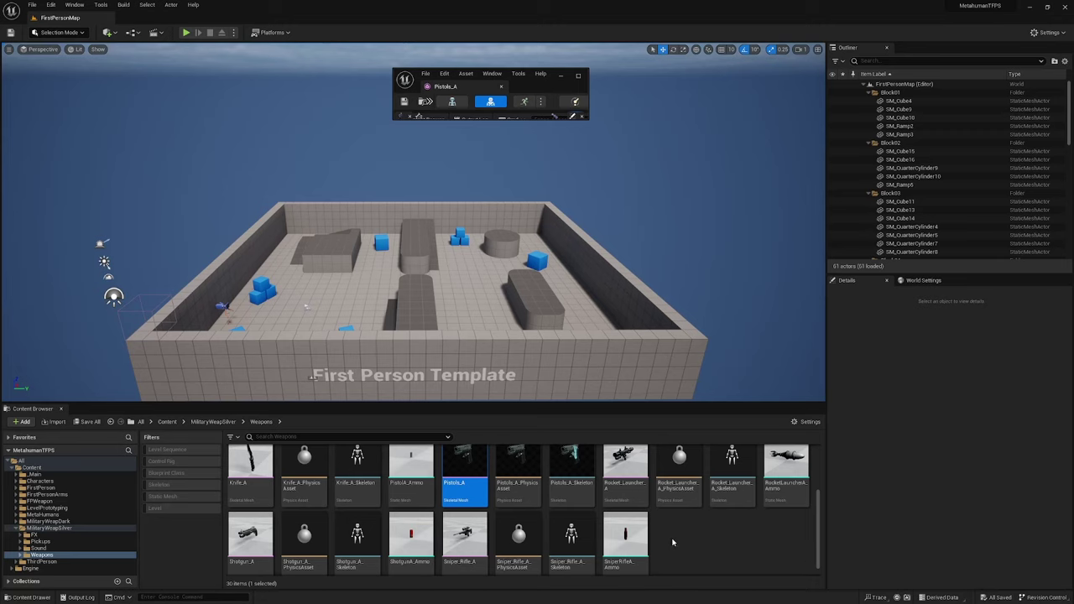
{"action": "scroll", "coordinate": [672, 542], "scroll_direction": "up", "scroll_amount": 2}
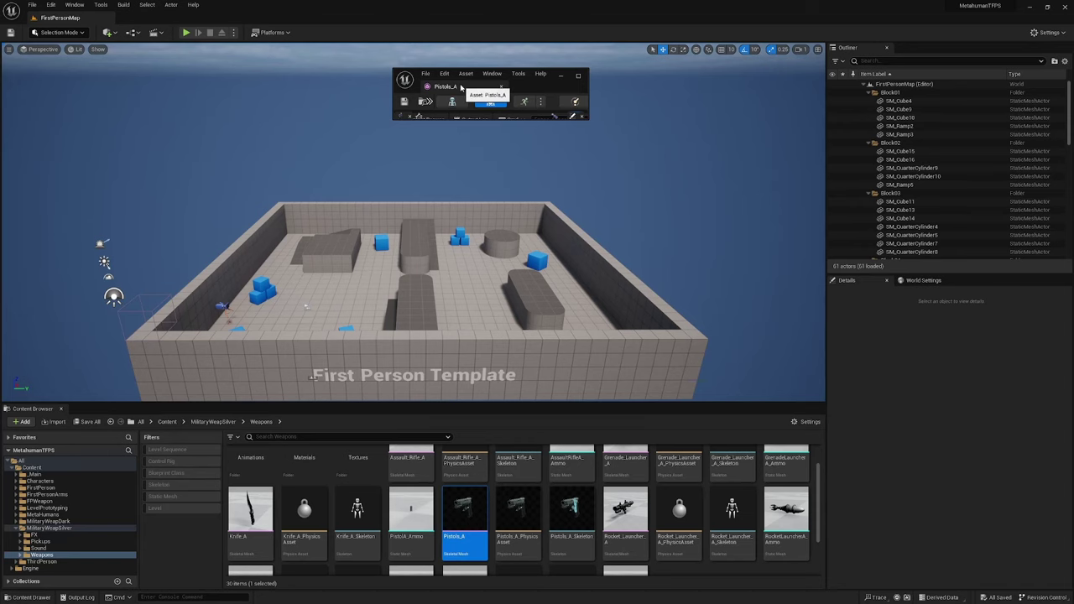
{"action": "left_click_drag", "start_coordinate": [453, 87], "coordinate": [137, 26]}
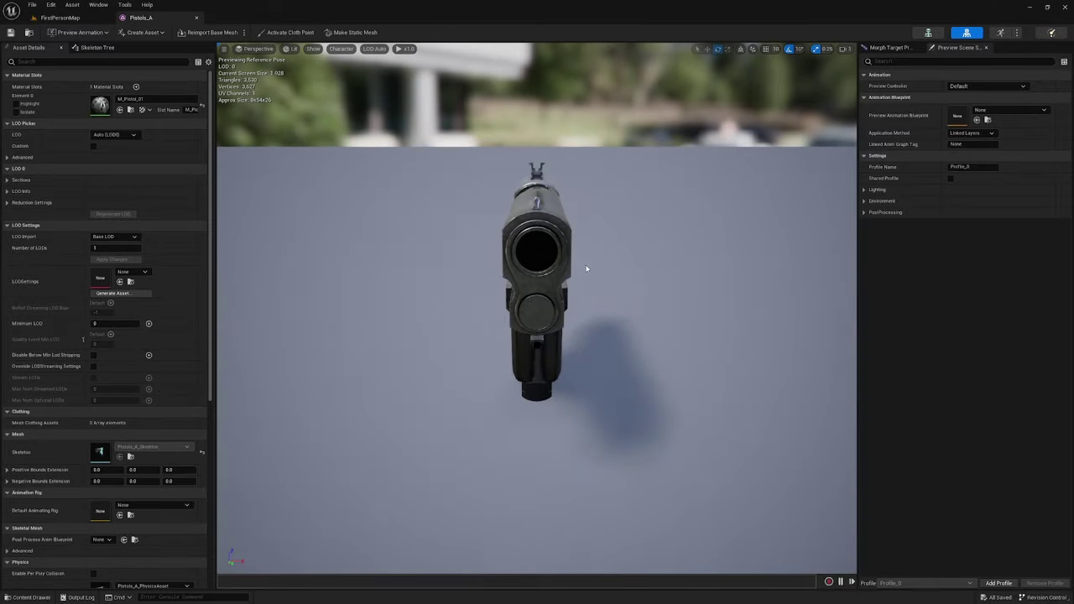
{"action": "left_click_drag", "start_coordinate": [589, 291], "coordinate": [742, 295]}
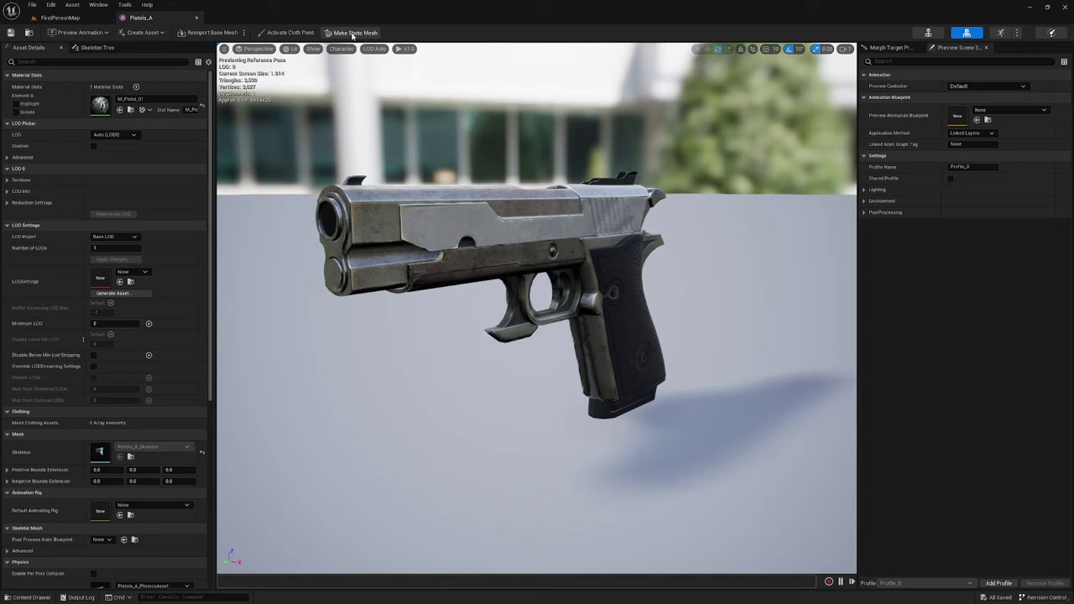
- Make a static mesh from Pistols_A named Pistols_A_StaticMesh in MilitaryWeapSilver's Weapons folder, and close the skeletal mesh editor
{"action": "left_click", "coordinate": [353, 34]}
{"action": "left_click", "coordinate": [487, 320]}
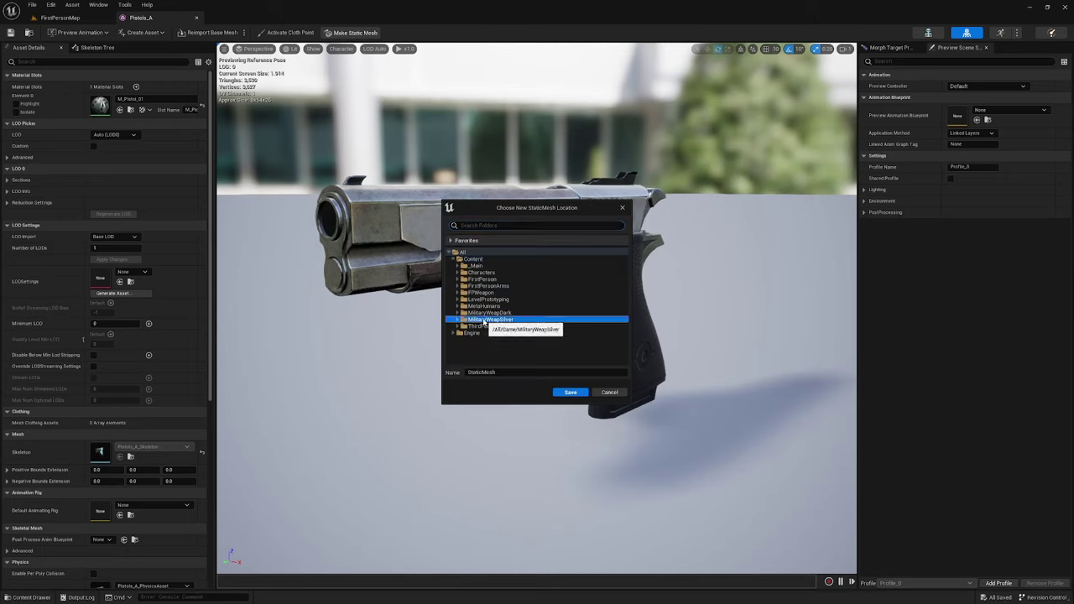
{"action": "left_click", "coordinate": [457, 320]}
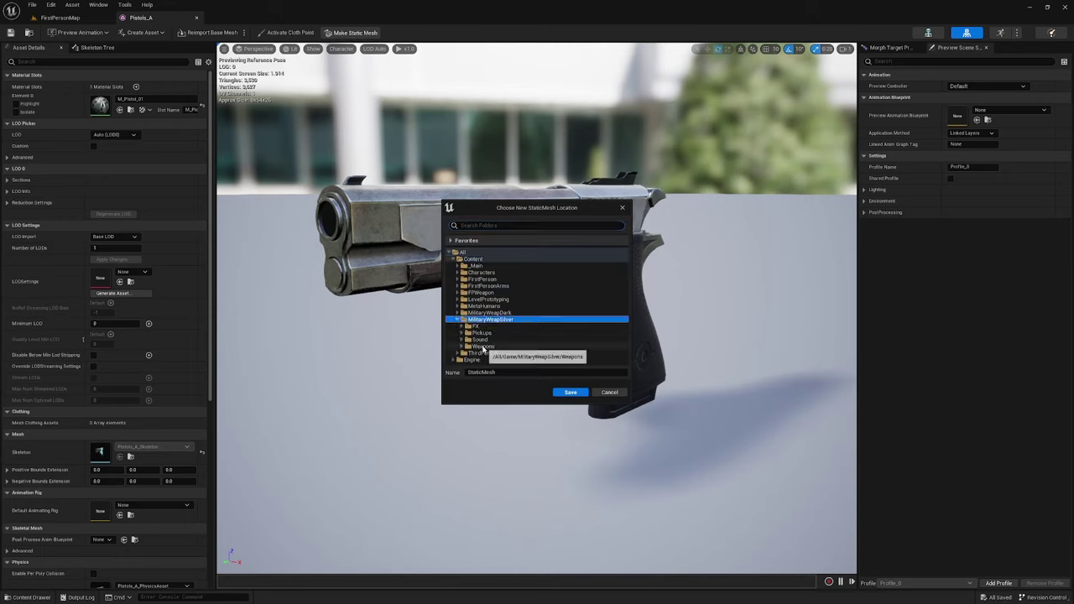
{"action": "left_click", "coordinate": [487, 345]}
{"action": "left_click", "coordinate": [469, 372]}
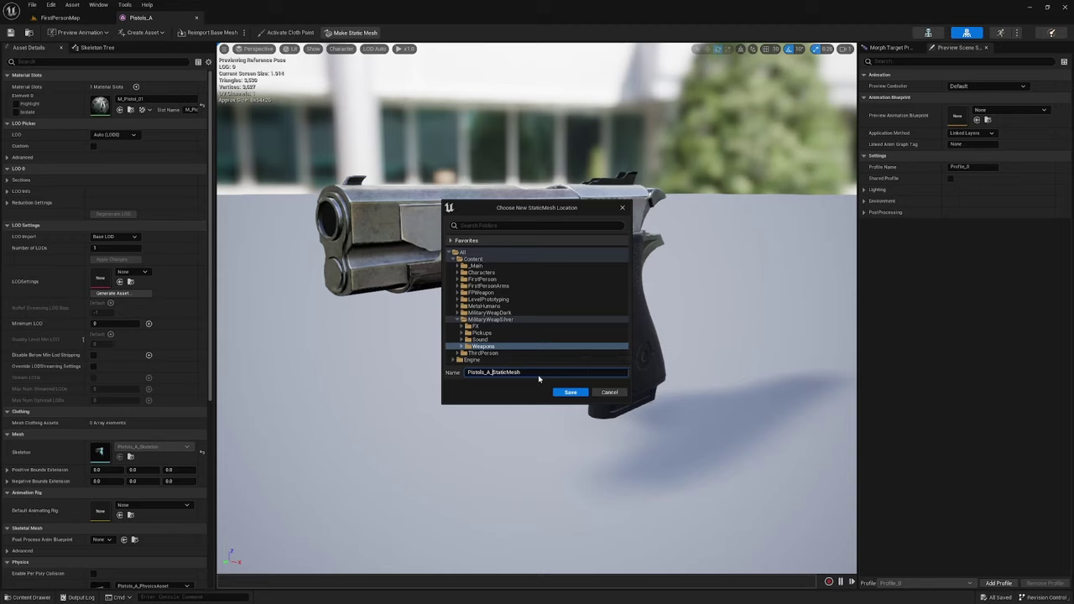
{"action": "left_click", "coordinate": [571, 392]}
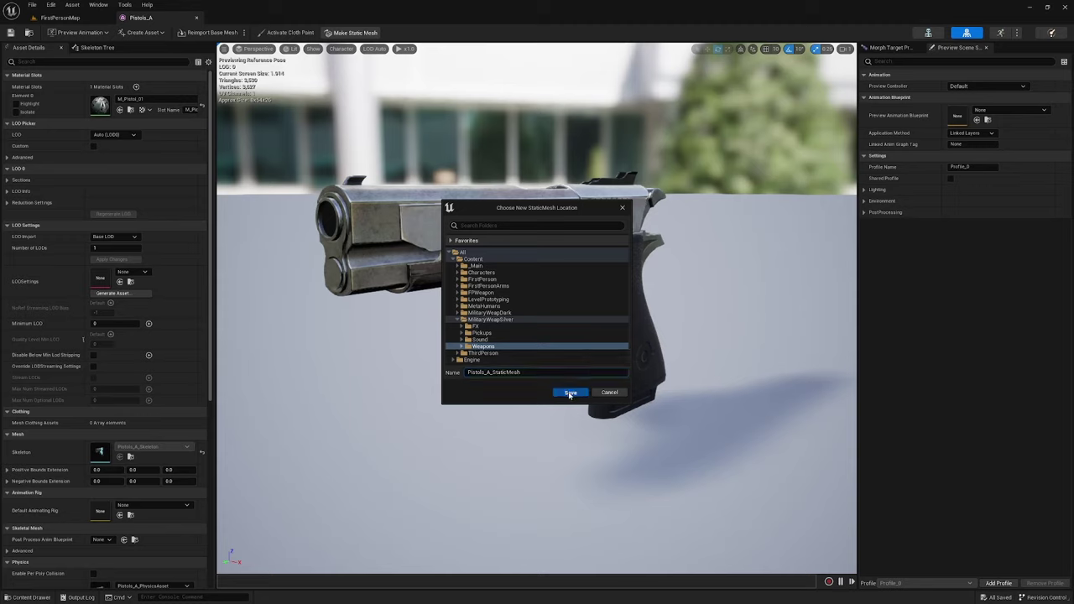
{"action": "left_click", "coordinate": [96, 15]}
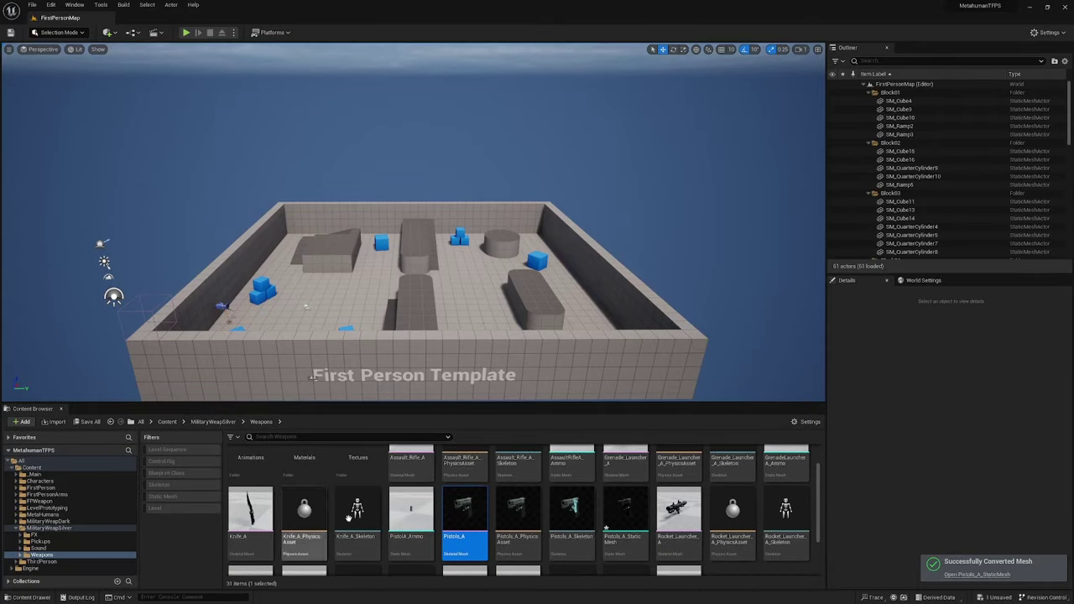
- Open Pistols_A_StaticMesh, dock its editor beside the level and frame the pistol
{"action": "double_click", "coordinate": [639, 511]}
{"action": "left_click_drag", "start_coordinate": [463, 89], "coordinate": [159, 18]}
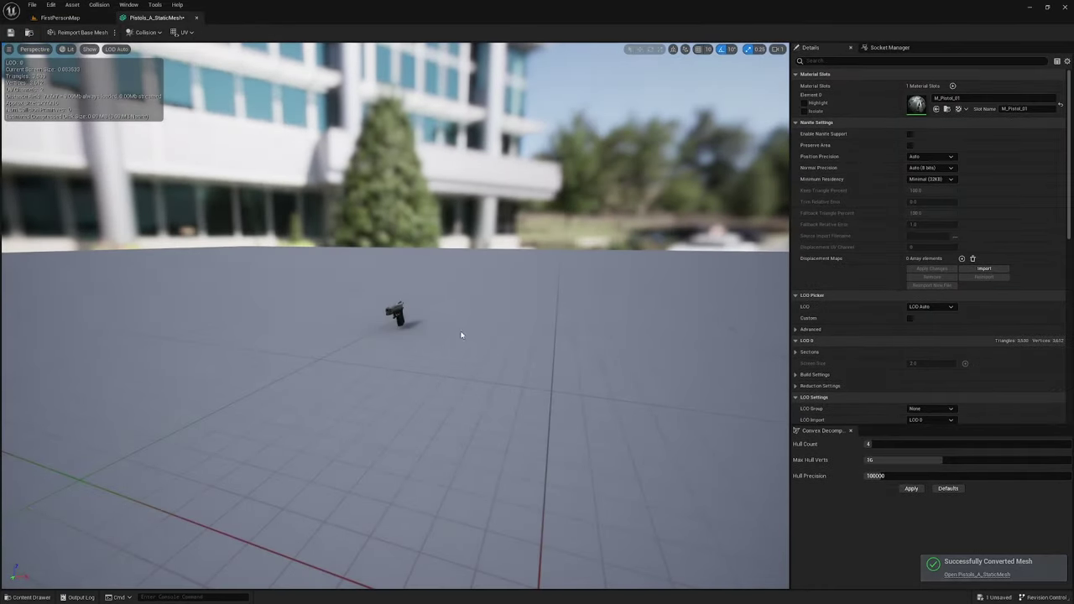
{"action": "key", "text": "f"}
{"action": "mouse_move", "coordinate": [521, 339]}
{"action": "left_mouse_down"}
{"action": "mouse_move", "coordinate": [436, 339]}
{"action": "mouse_move", "coordinate": [530, 344]}
{"action": "left_mouse_up"}
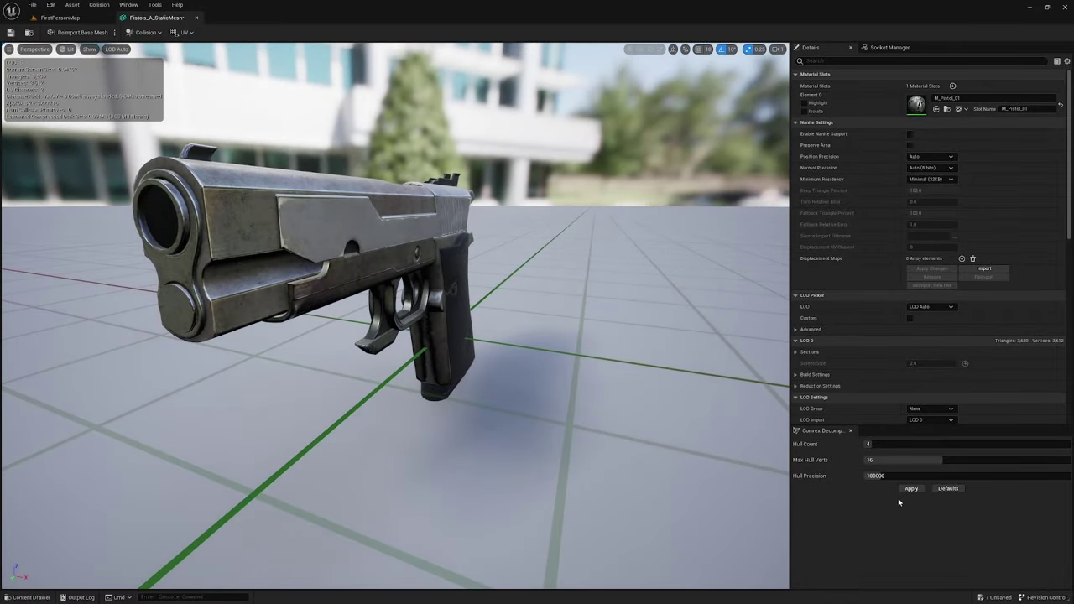
- Try auto convex collision on the pistol with hull count 4, 16 max hull verts and precision 100000, and remove that collision
{"action": "left_click", "coordinate": [144, 32]}
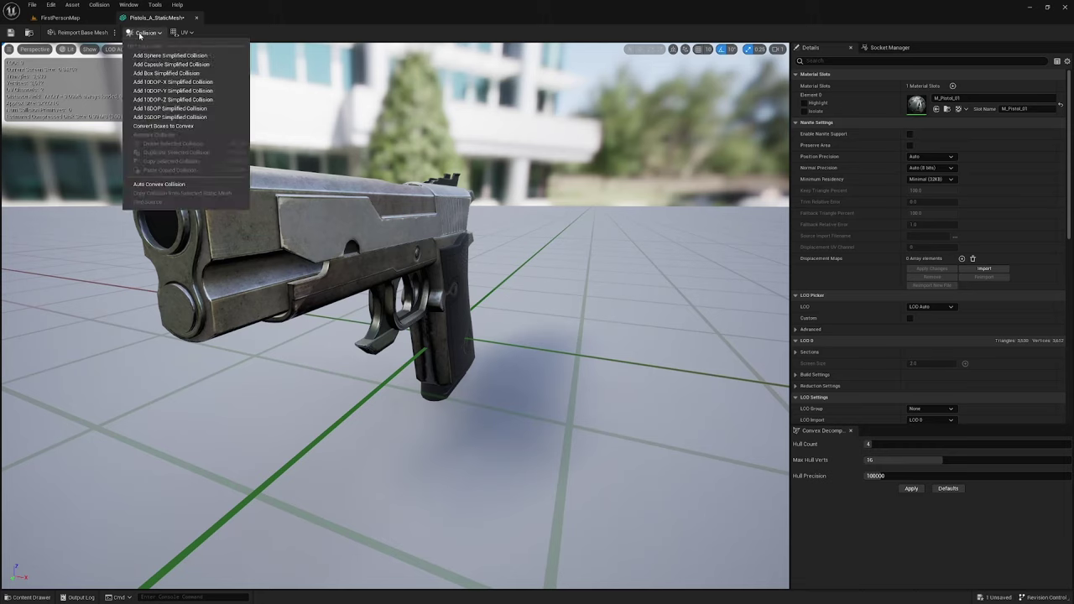
{"action": "left_click", "coordinate": [908, 543]}
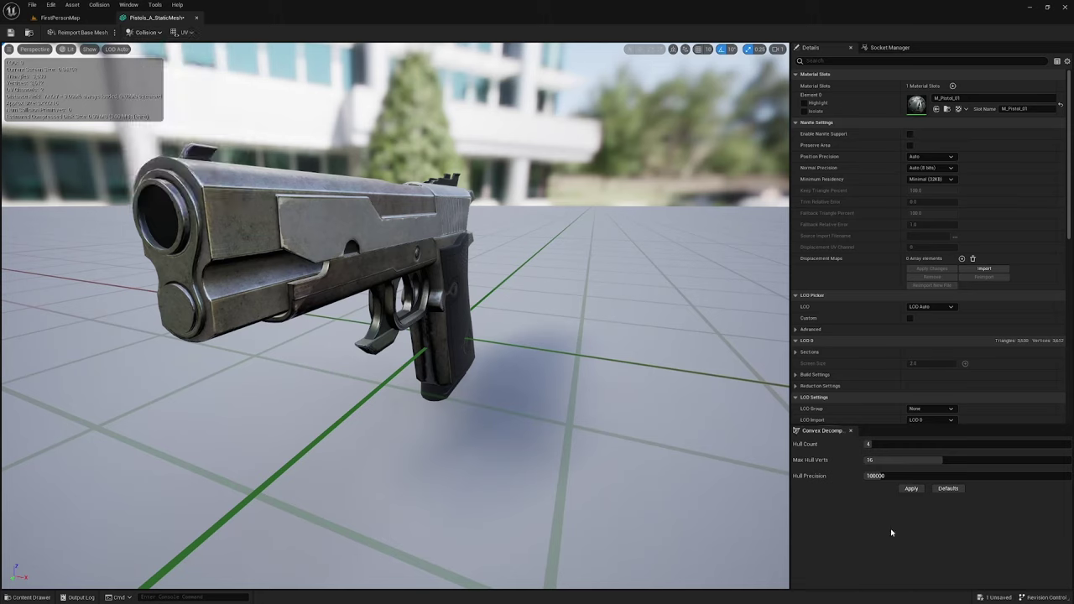
{"action": "left_click", "coordinate": [144, 32]}
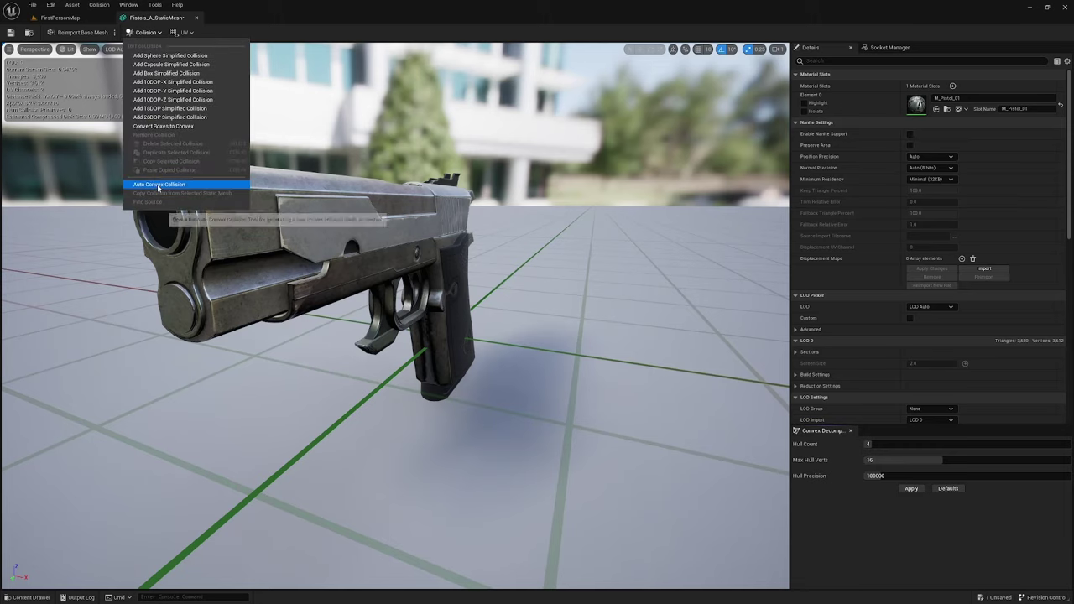
{"action": "left_click", "coordinate": [180, 183]}
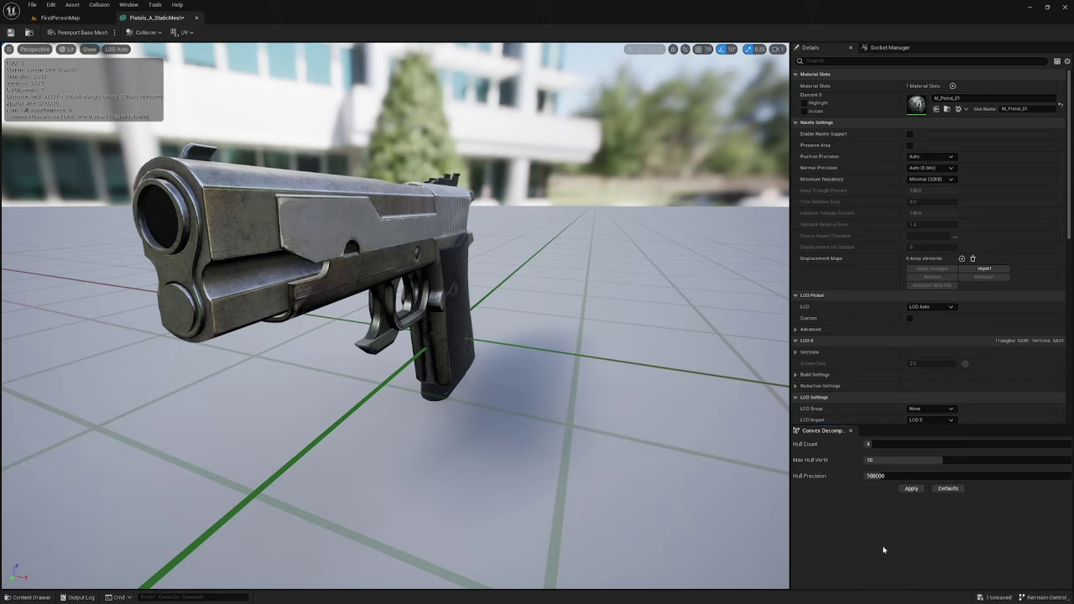
{"action": "left_click", "coordinate": [912, 489]}
{"action": "left_click_drag", "start_coordinate": [593, 384], "coordinate": [787, 390]}
{"action": "left_click", "coordinate": [144, 32]}
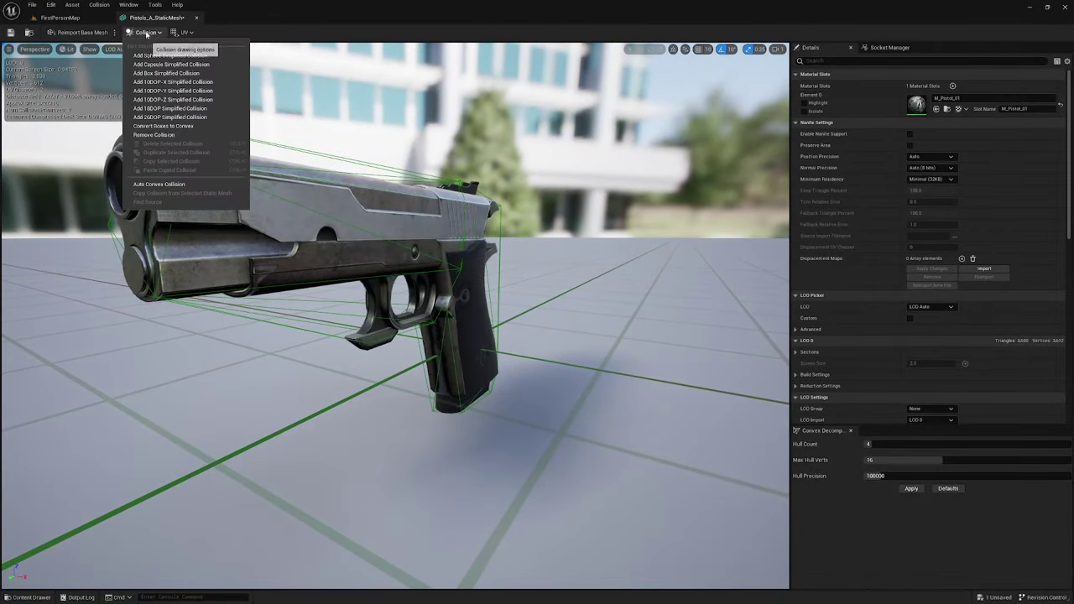
{"action": "left_click", "coordinate": [162, 135]}
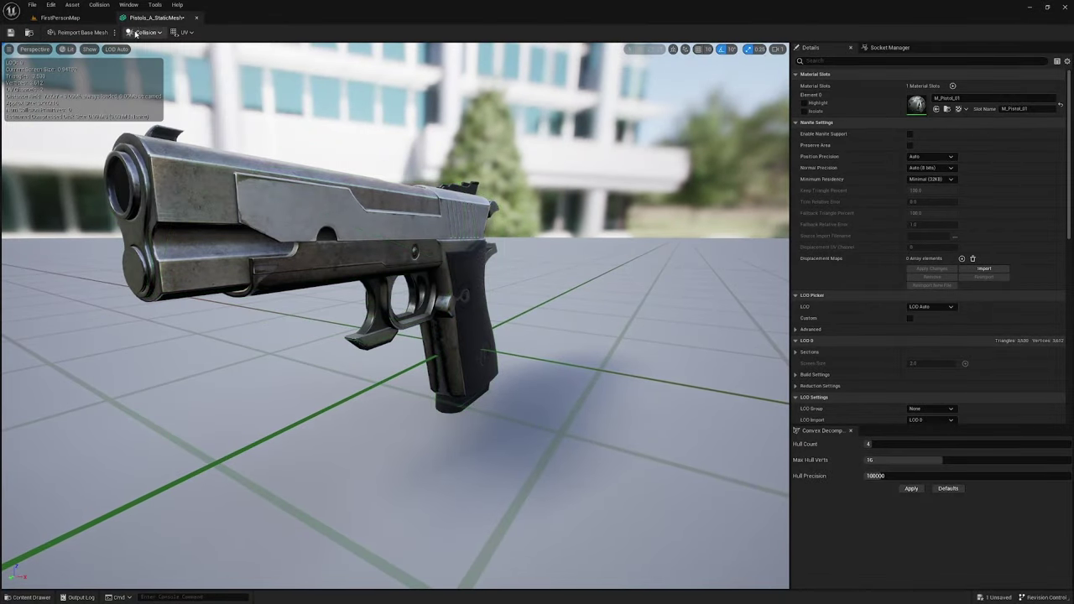
- Add a box simplified collision to Pistols_A_StaticMesh, save the asset and close its editor
{"action": "left_click", "coordinate": [142, 33]}
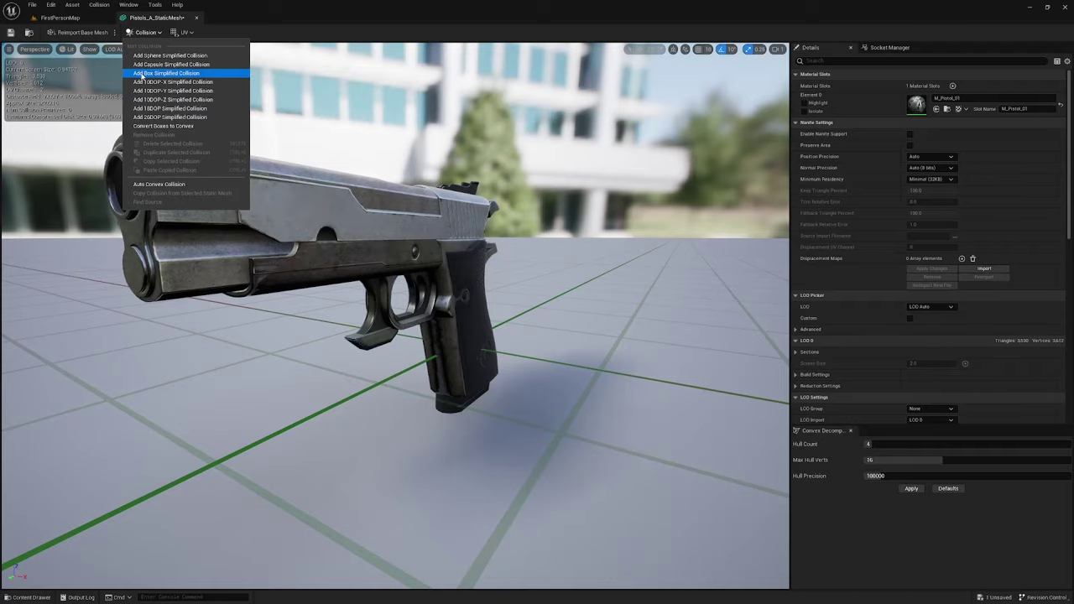
{"action": "left_click", "coordinate": [186, 74]}
{"action": "left_click_drag", "start_coordinate": [419, 336], "coordinate": [747, 349]}
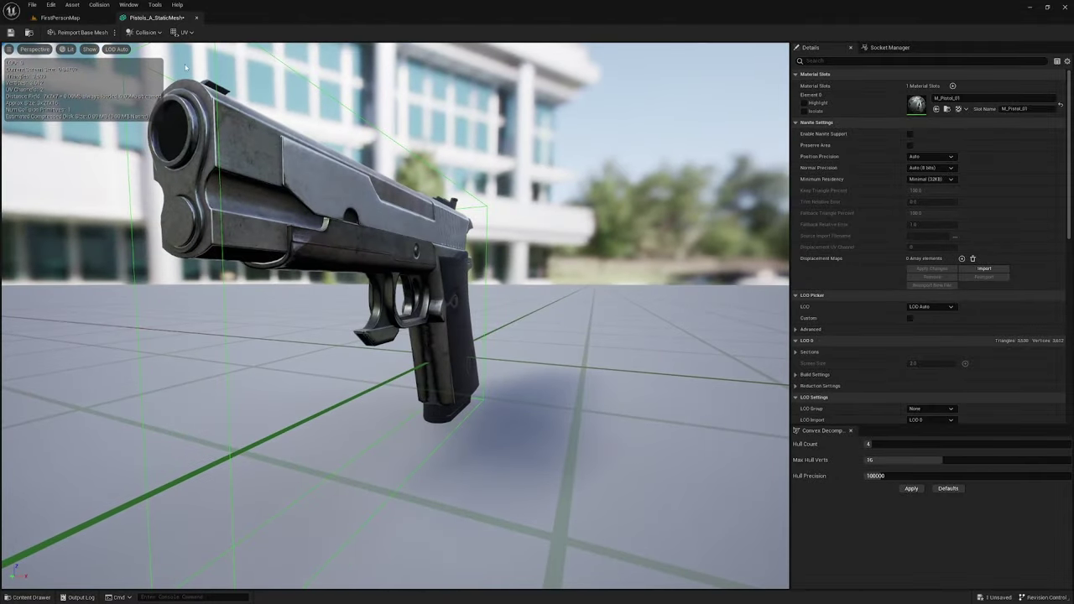
{"action": "left_click", "coordinate": [10, 32]}
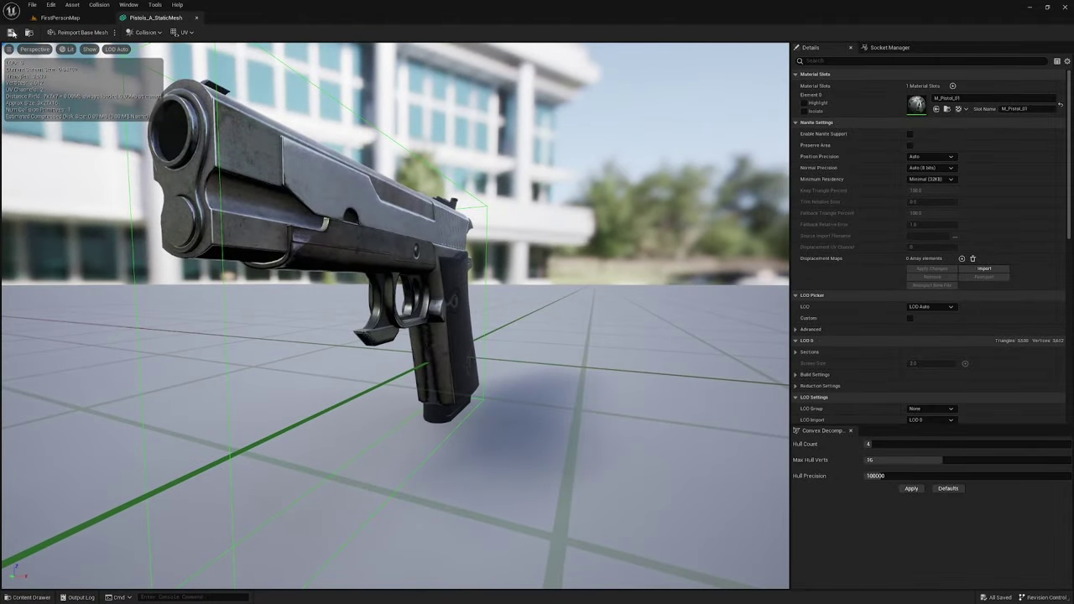
{"action": "left_click", "coordinate": [198, 18]}
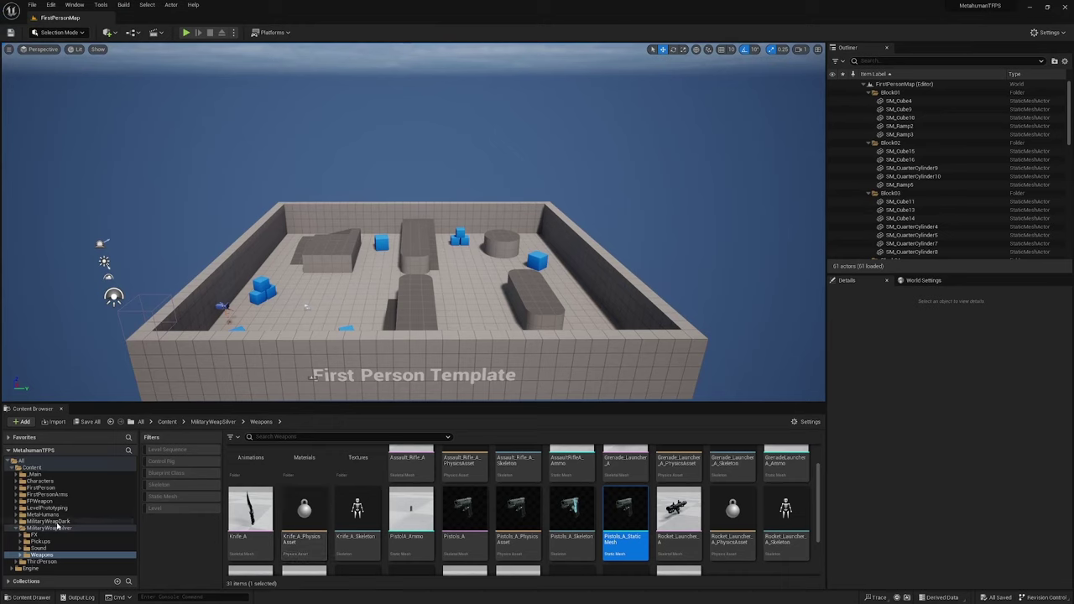
- Open the Assault_Rifle_B skeletal mesh from the Weapons folder of MilitaryWeapDark, docked beside the level
{"action": "double_click", "coordinate": [59, 525]}
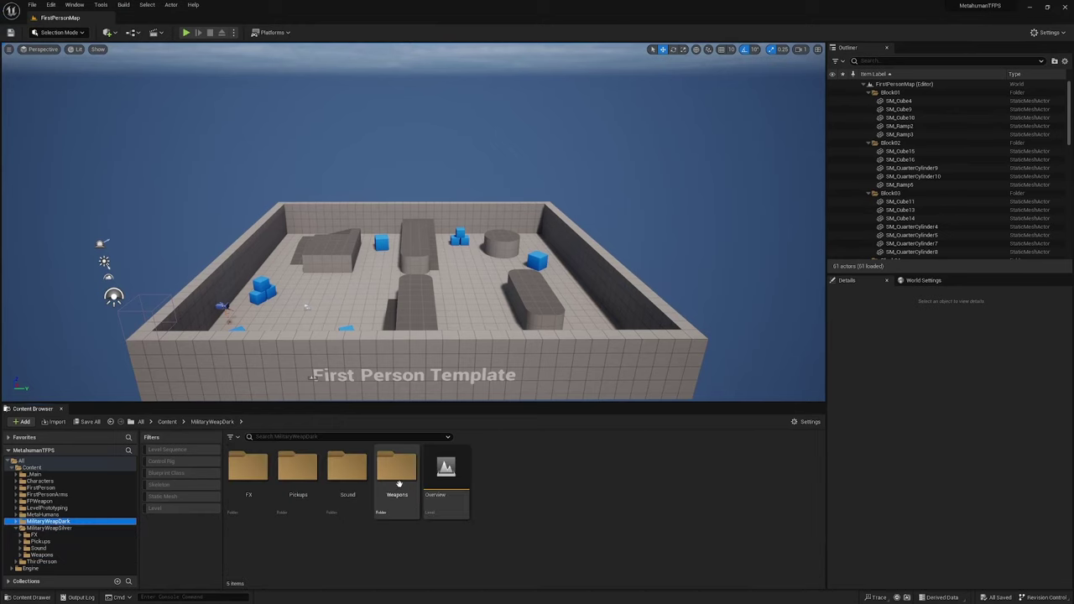
{"action": "left_click", "coordinate": [42, 548]}
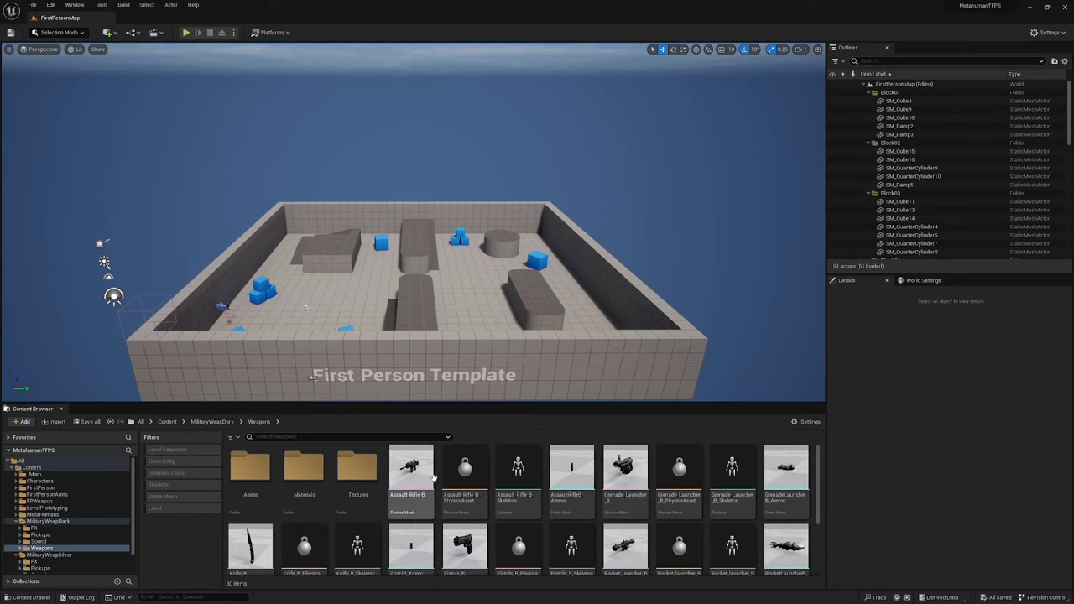
{"action": "left_click_drag", "start_coordinate": [410, 476], "coordinate": [172, 23]}
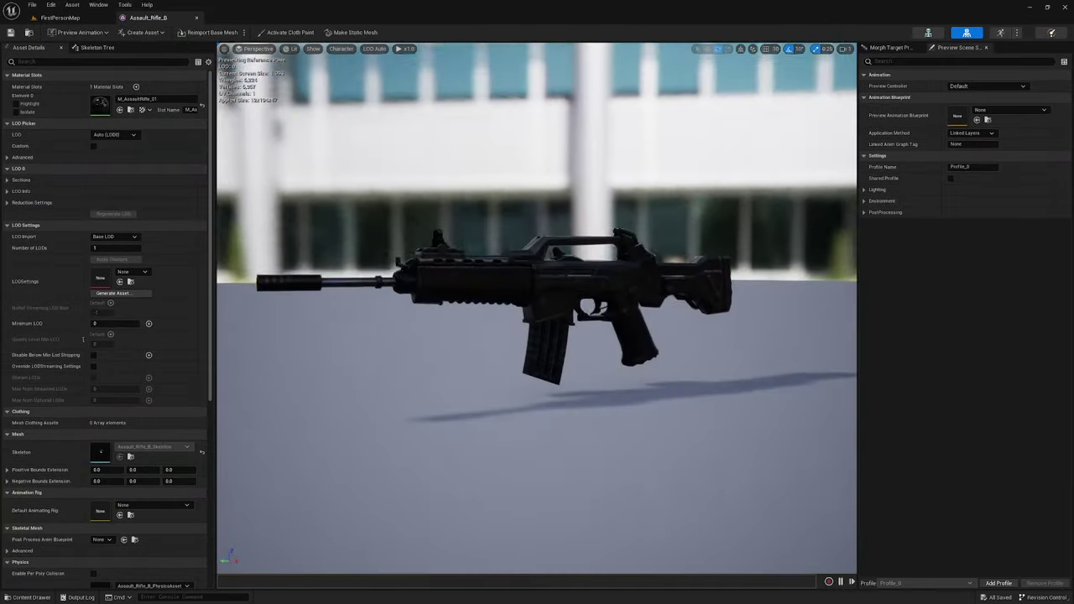
- Make a static mesh from Assault_Rifle_B named Assault_Rifle_B_StaticMesh in MilitaryWeapDark's Weapons folder, and close the skeletal mesh editor
{"action": "left_click", "coordinate": [352, 32]}
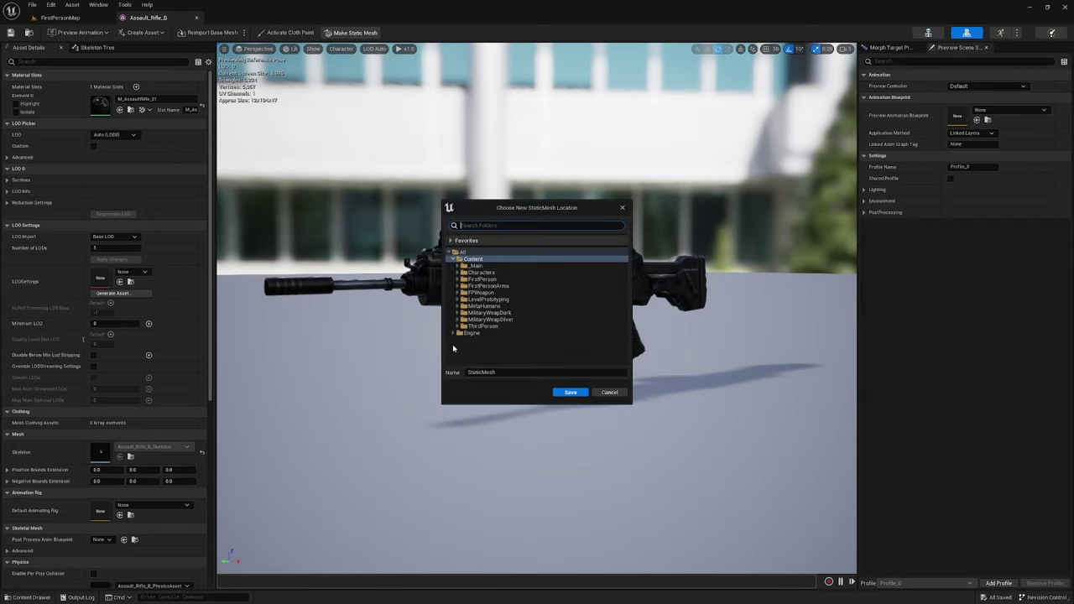
{"action": "left_click", "coordinate": [459, 312]}
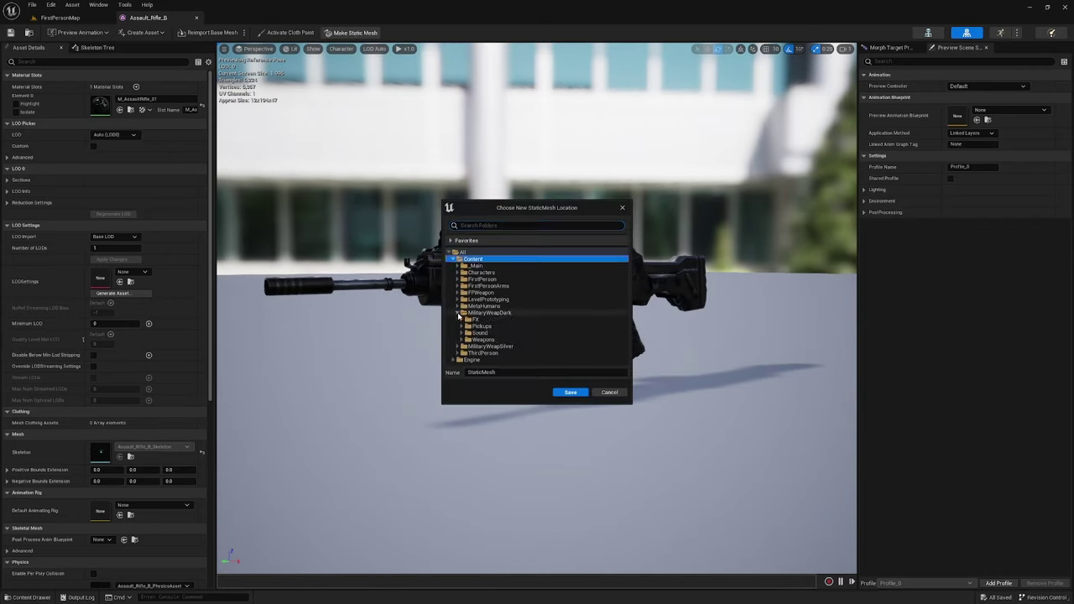
{"action": "left_click", "coordinate": [506, 339]}
{"action": "left_click", "coordinate": [479, 373]}
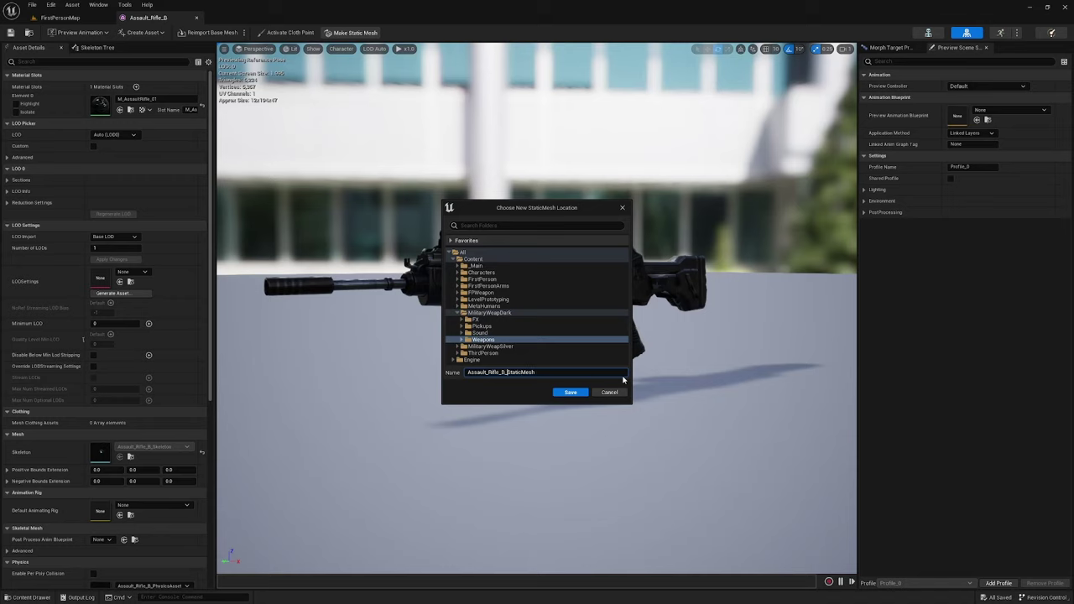
{"action": "left_click", "coordinate": [571, 391]}
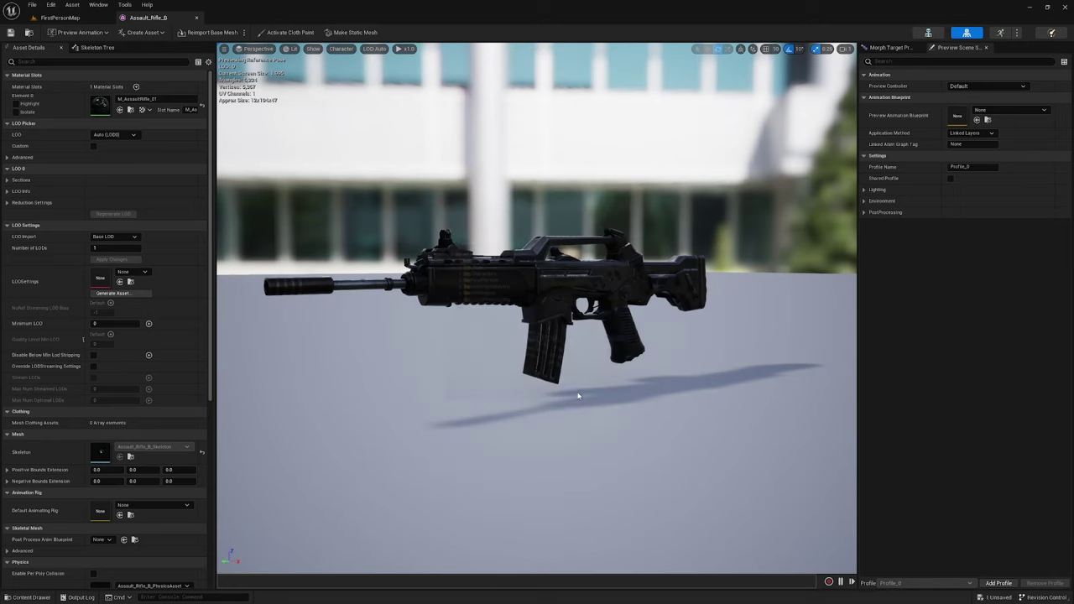
{"action": "left_click", "coordinate": [197, 18]}
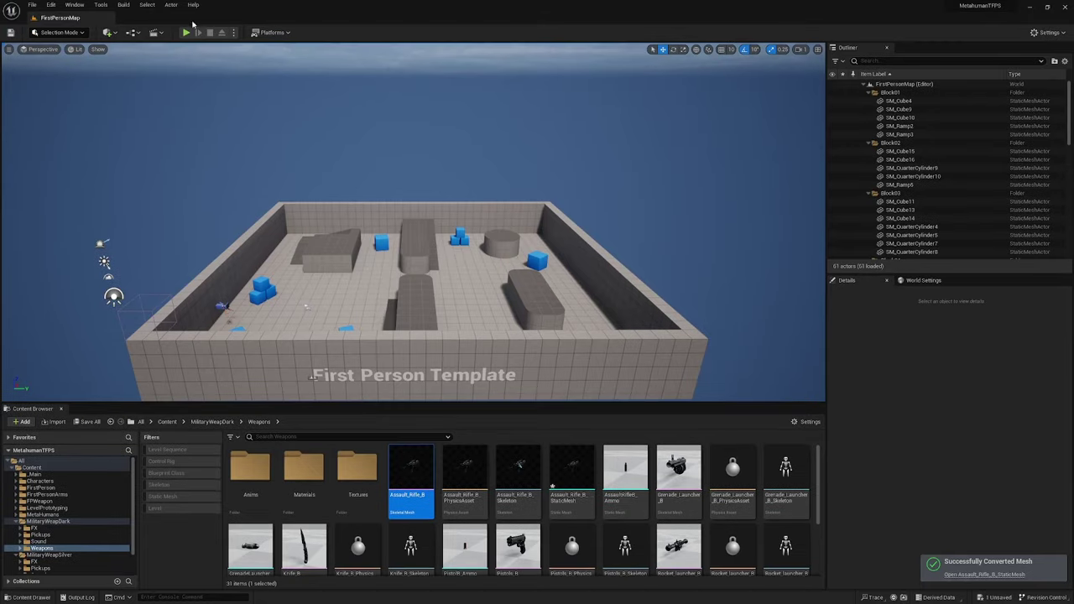
- Open Assault_Rifle_B_StaticMesh, give it a box simplified collision, save the asset and close its editor
{"action": "double_click", "coordinate": [565, 467]}
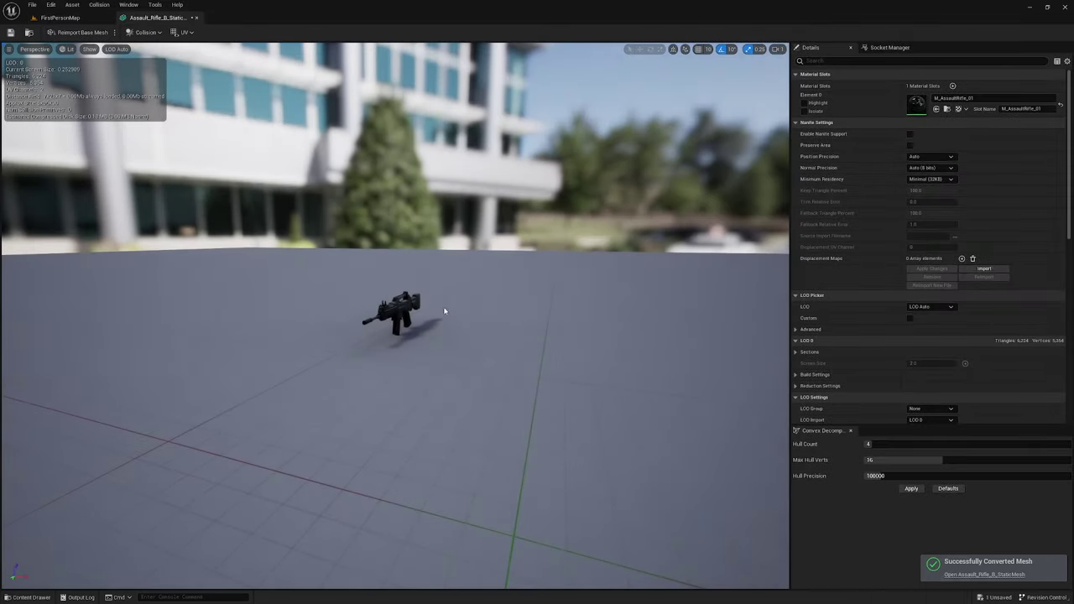
{"action": "left_click", "coordinate": [142, 32]}
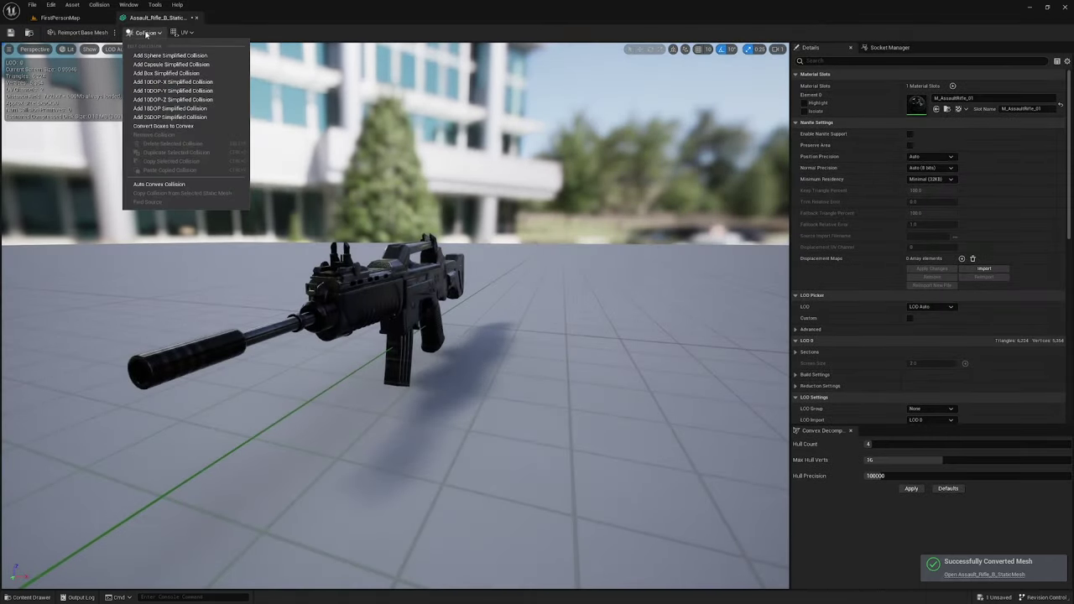
{"action": "left_click", "coordinate": [193, 74]}
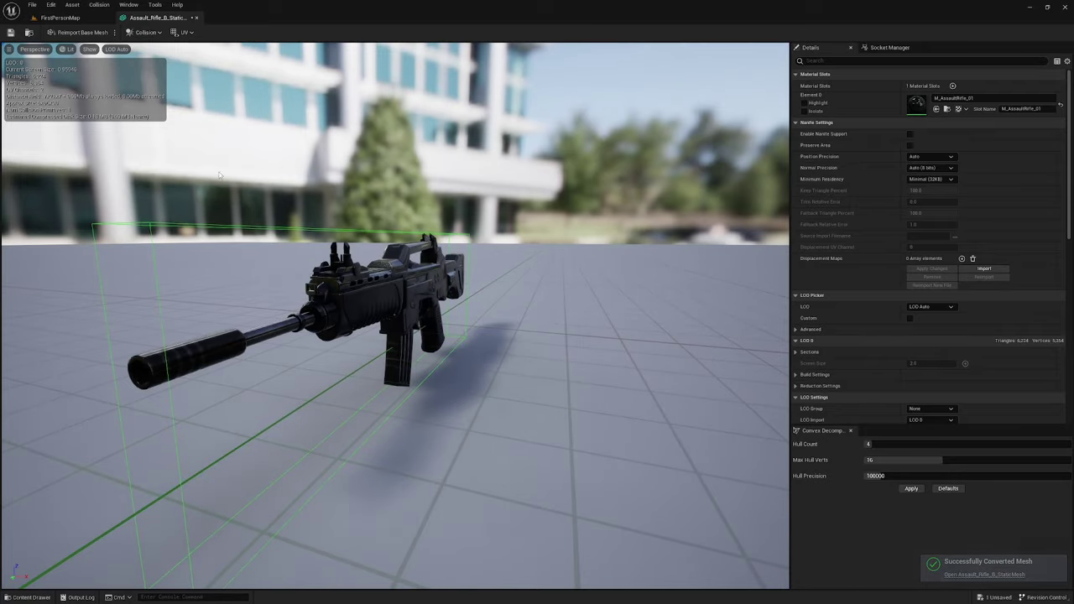
{"action": "left_click_drag", "start_coordinate": [378, 336], "coordinate": [539, 272]}
{"action": "key", "text": "ctrl+s"}
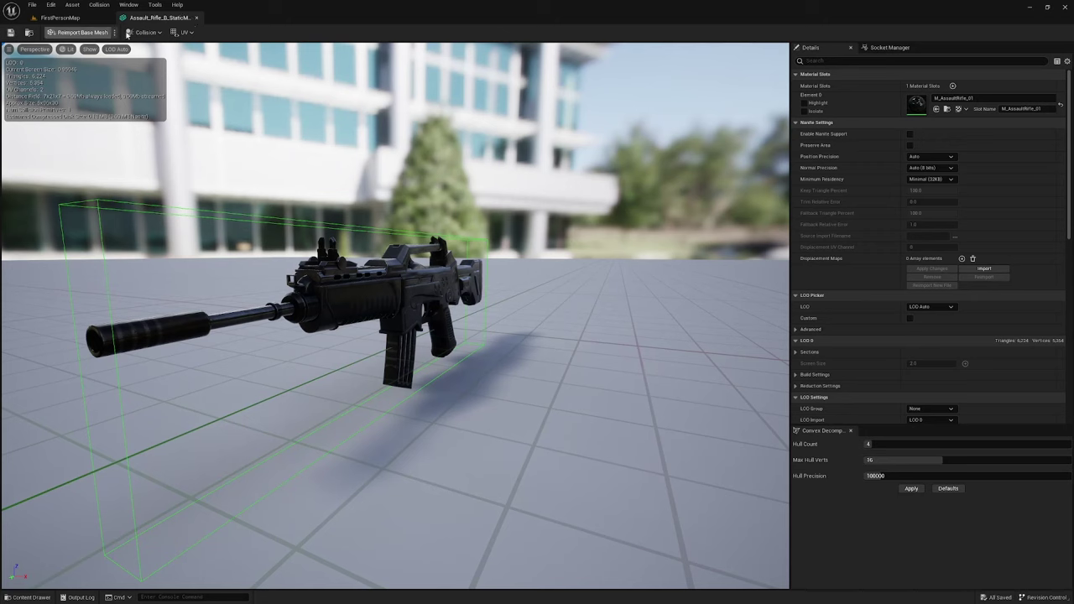
{"action": "left_click", "coordinate": [197, 18]}
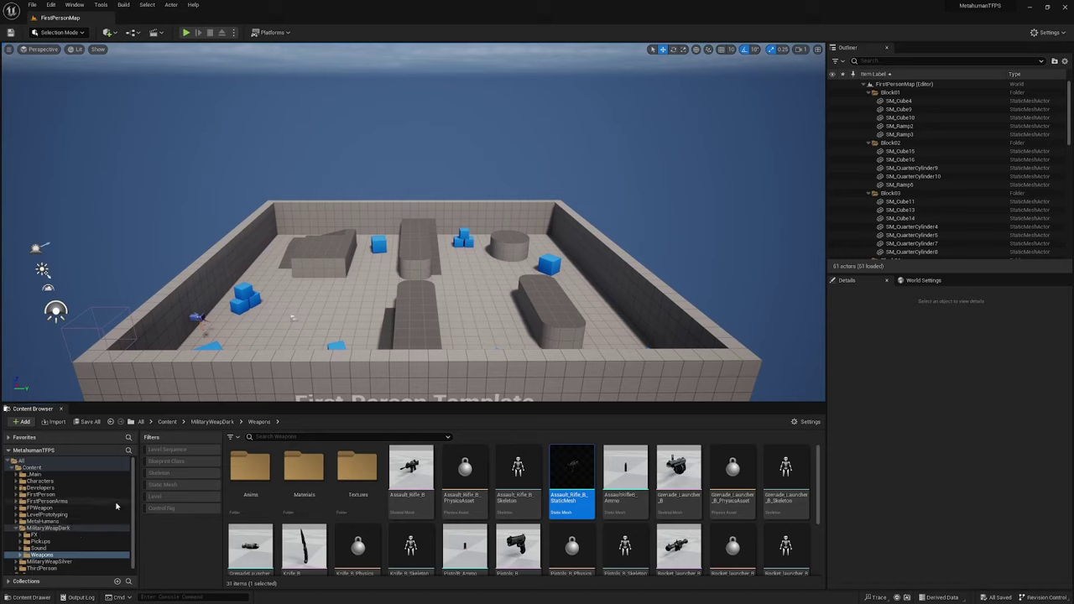
- Delete the IMC_Weapons input mapping context from the FirstPerson Input folder
{"action": "left_click", "coordinate": [49, 495]}
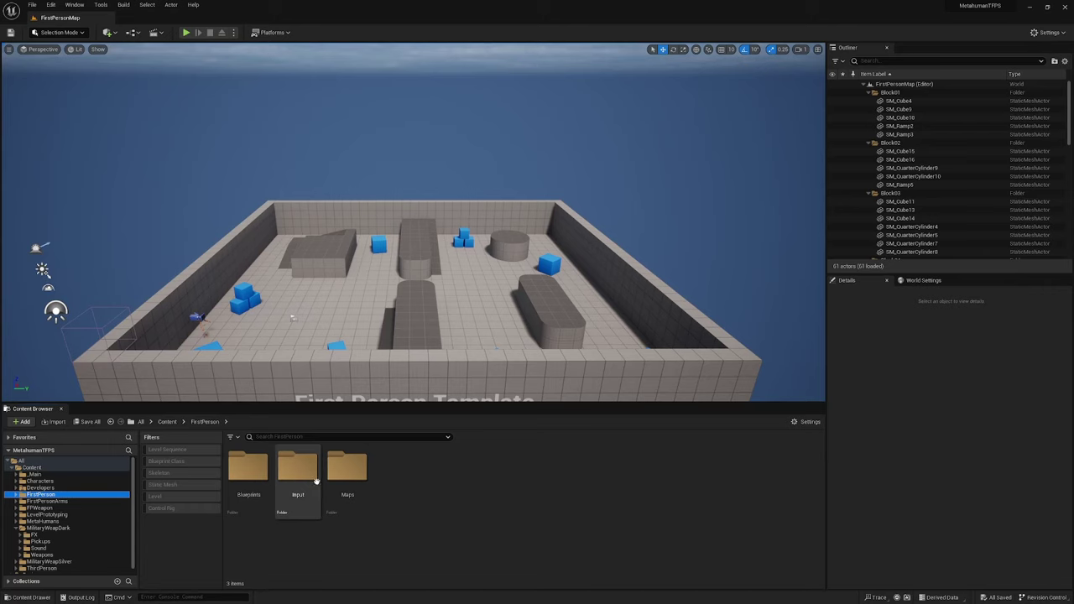
{"action": "double_click", "coordinate": [302, 468]}
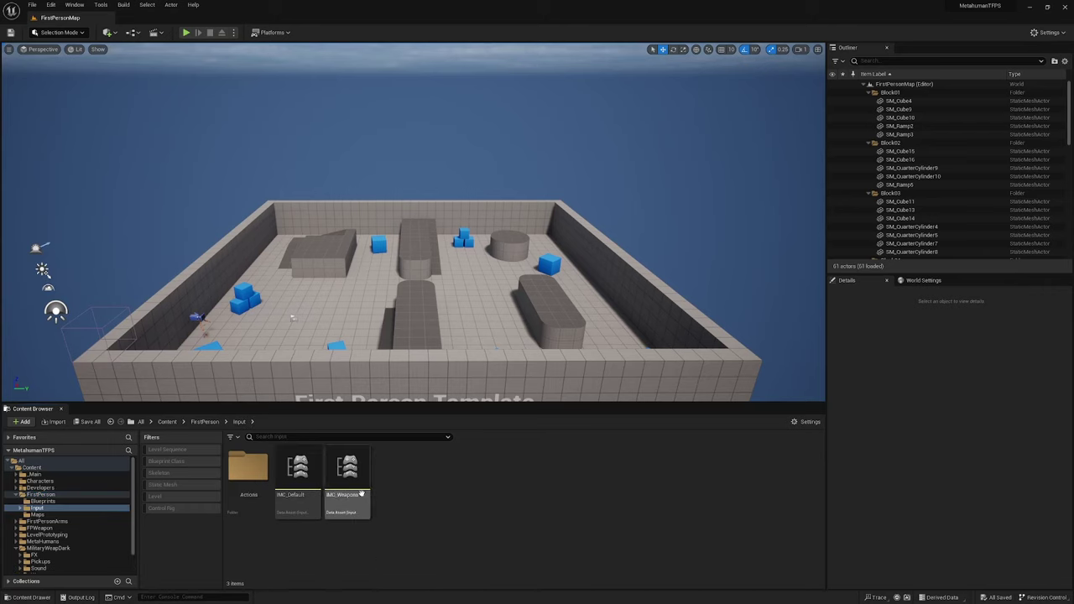
{"action": "mouse_move", "coordinate": [359, 488]}
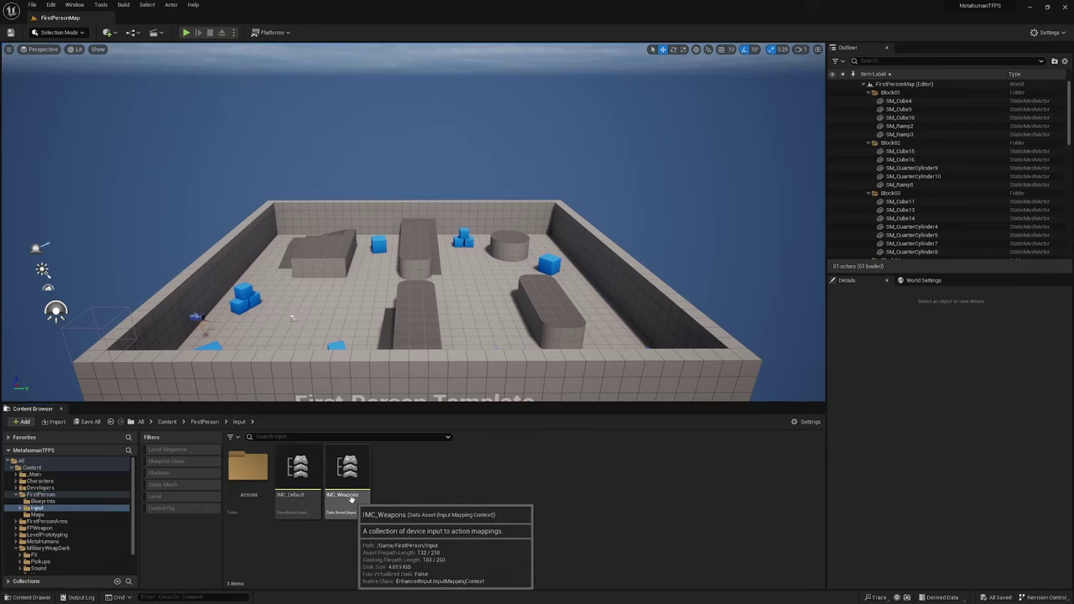
{"action": "left_click", "coordinate": [348, 495]}
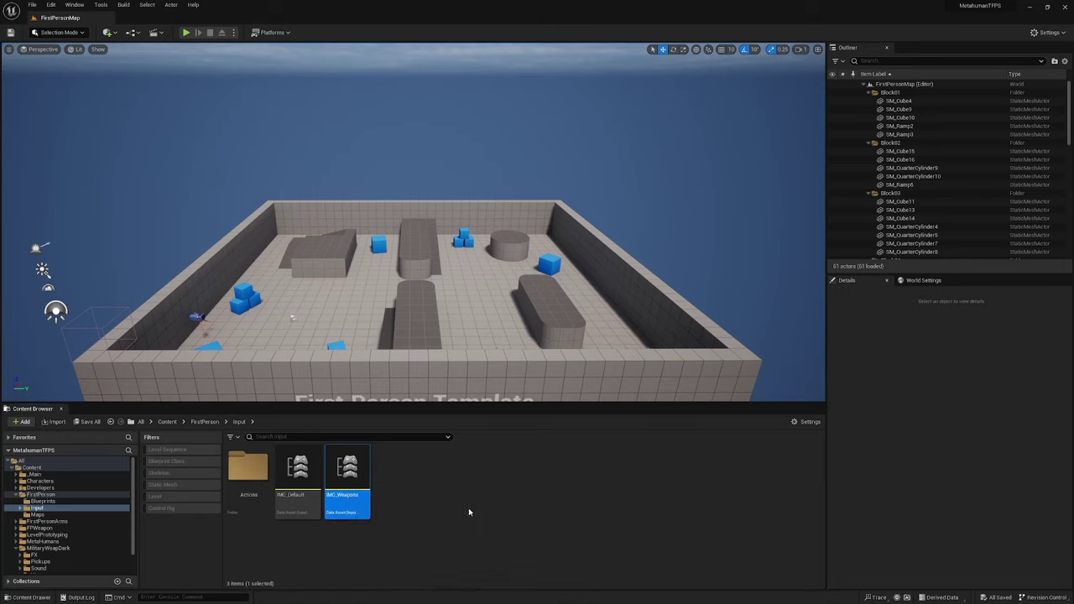
{"action": "key", "text": "Delete"}
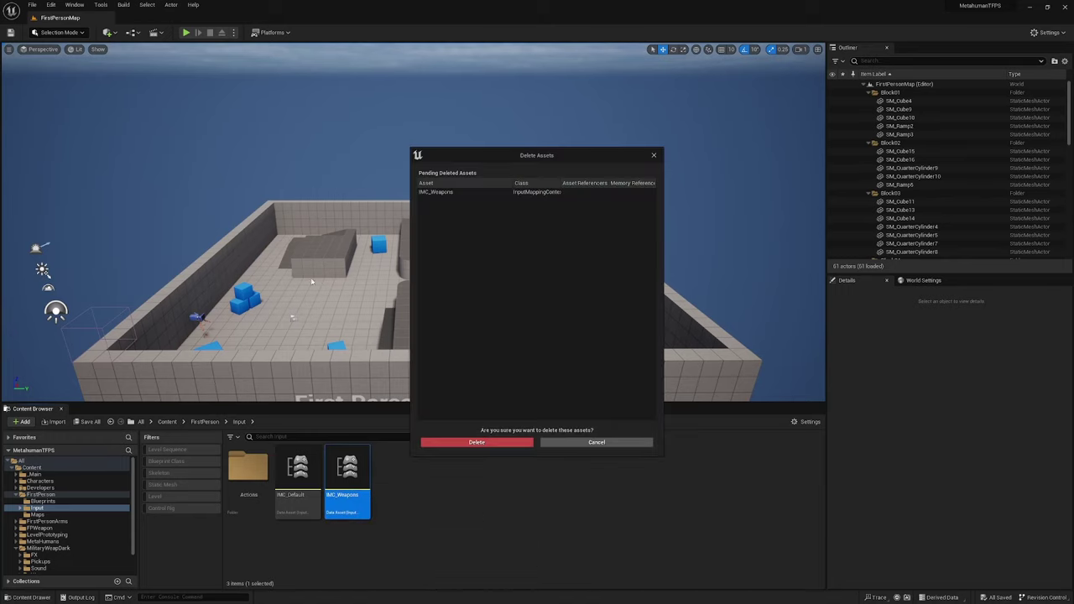
{"action": "left_click", "coordinate": [491, 444]}
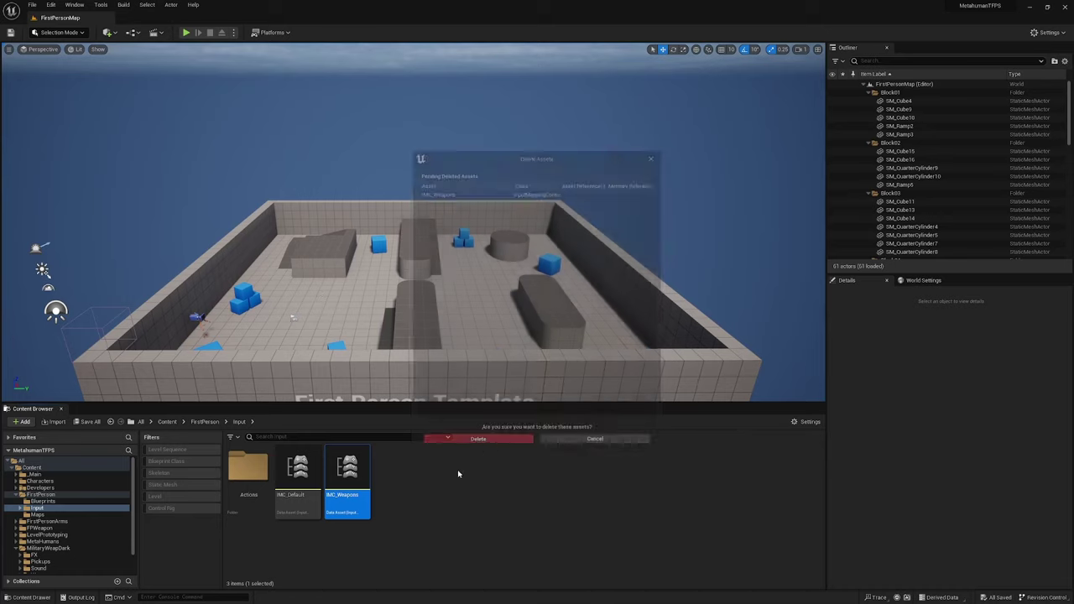
- Create an Input Action named IA_Interact in FirstPerson's Input Actions folder and open it docked beside the level
{"action": "mouse_move", "coordinate": [302, 499]}
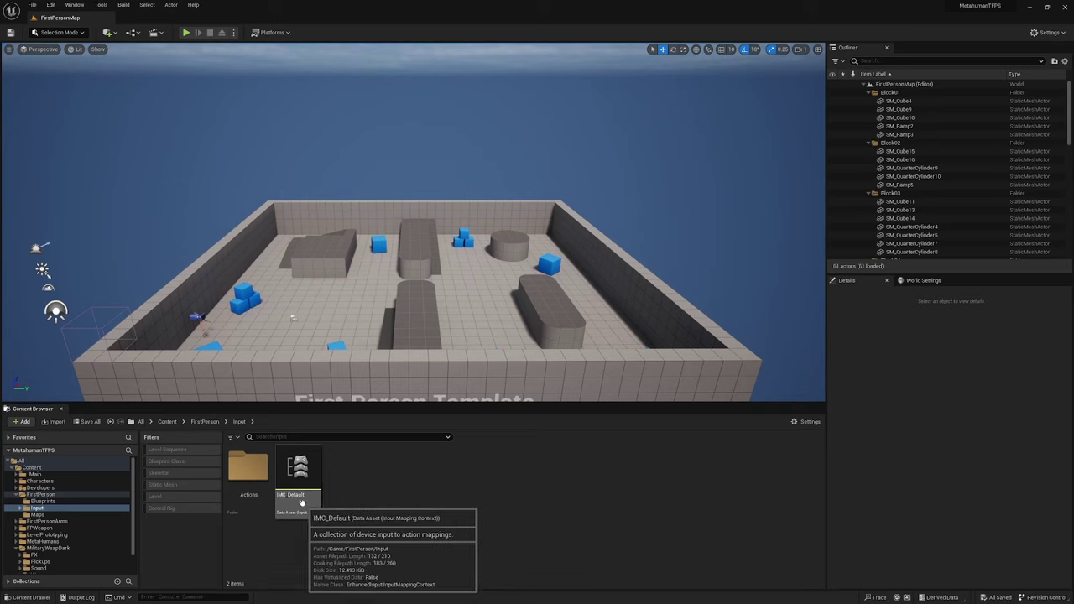
{"action": "double_click", "coordinate": [256, 489]}
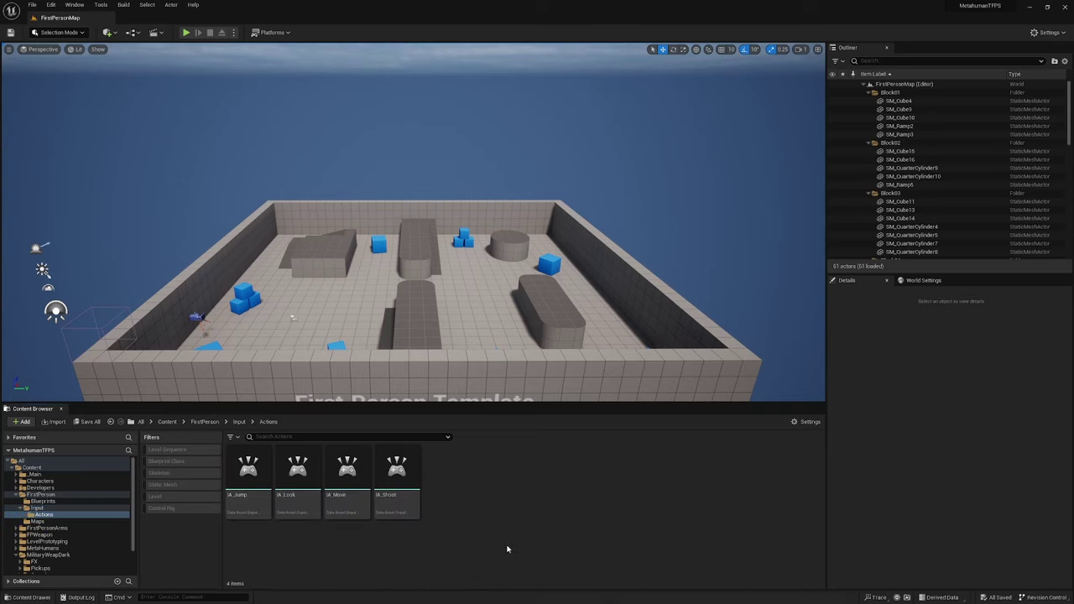
{"action": "right_click", "coordinate": [453, 485]}
{"action": "mouse_move", "coordinate": [545, 383]}
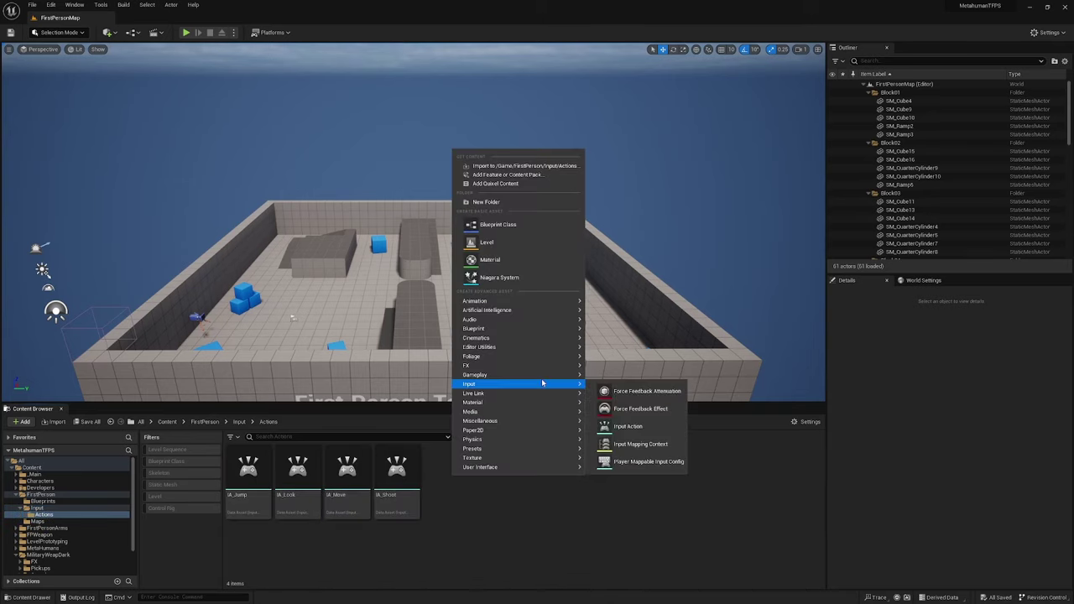
{"action": "left_click", "coordinate": [628, 427]}
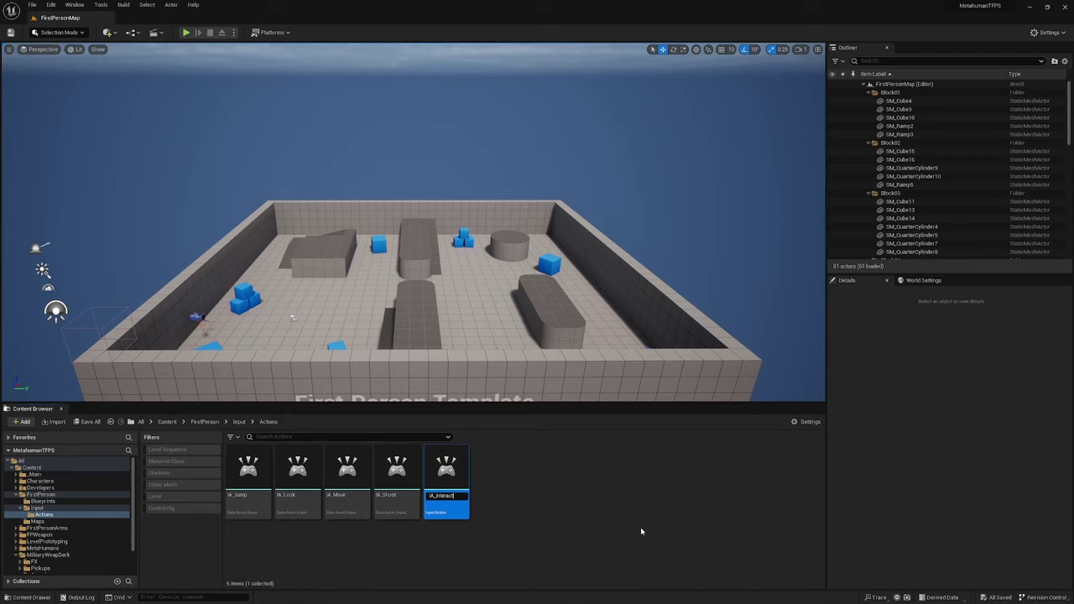
{"action": "key", "text": "Return"}
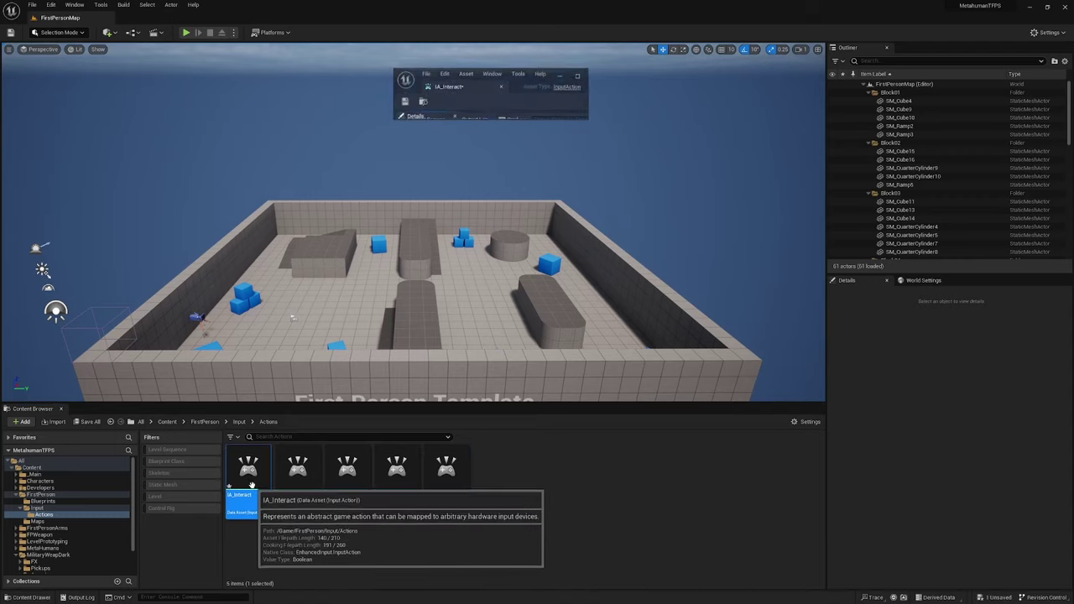
{"action": "left_click_drag", "start_coordinate": [445, 89], "coordinate": [168, 22]}
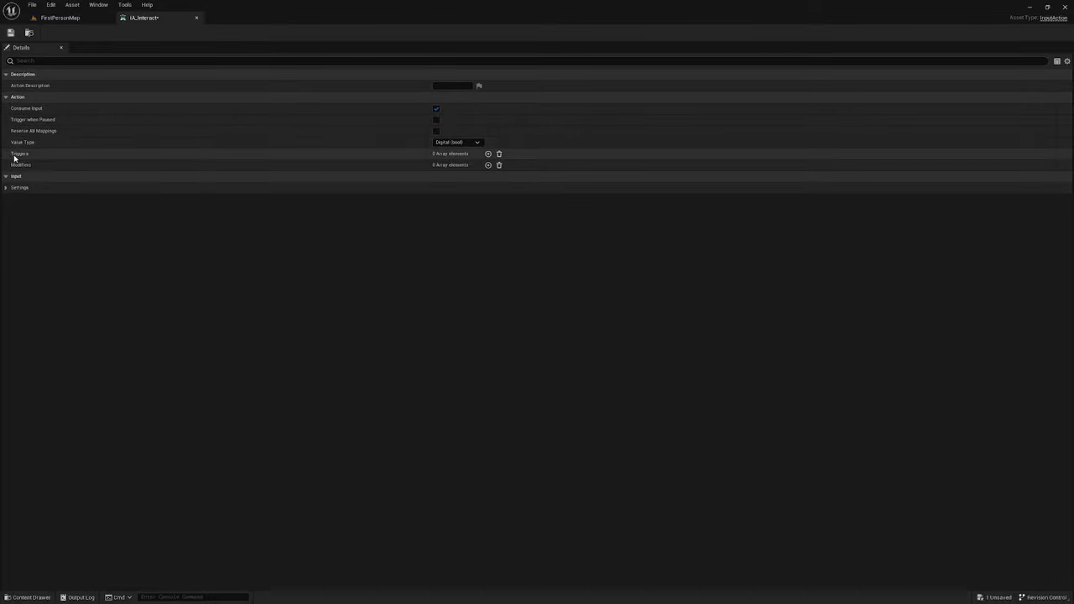
- Add a Hold trigger to IA_Interact with a hold time threshold of 0.5 and Is One Shot enabled
{"action": "left_click", "coordinate": [488, 154]}
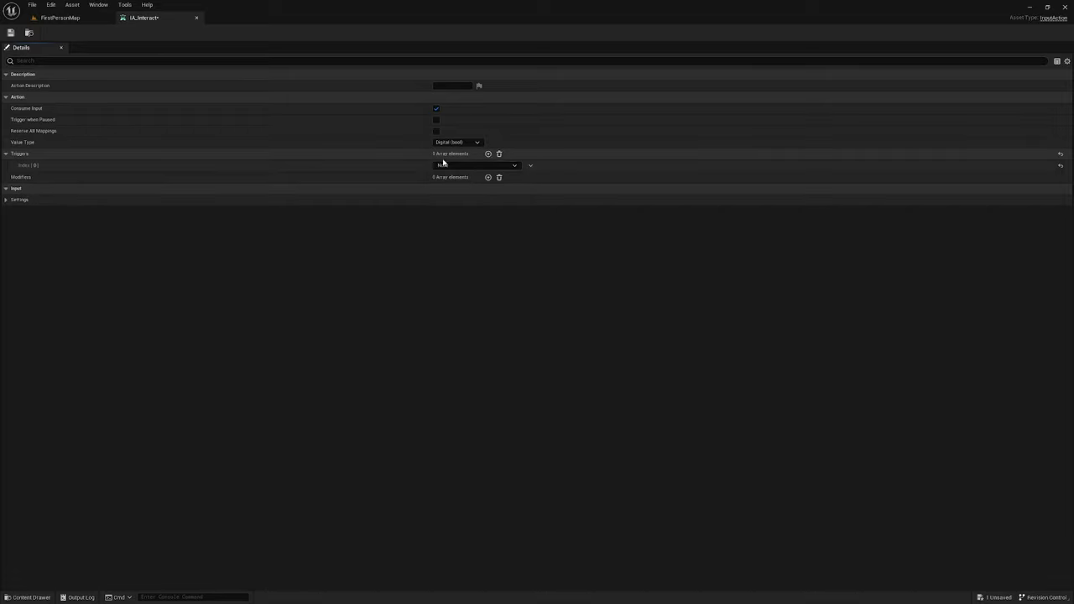
{"action": "left_click", "coordinate": [443, 164]}
{"action": "left_click", "coordinate": [465, 225]}
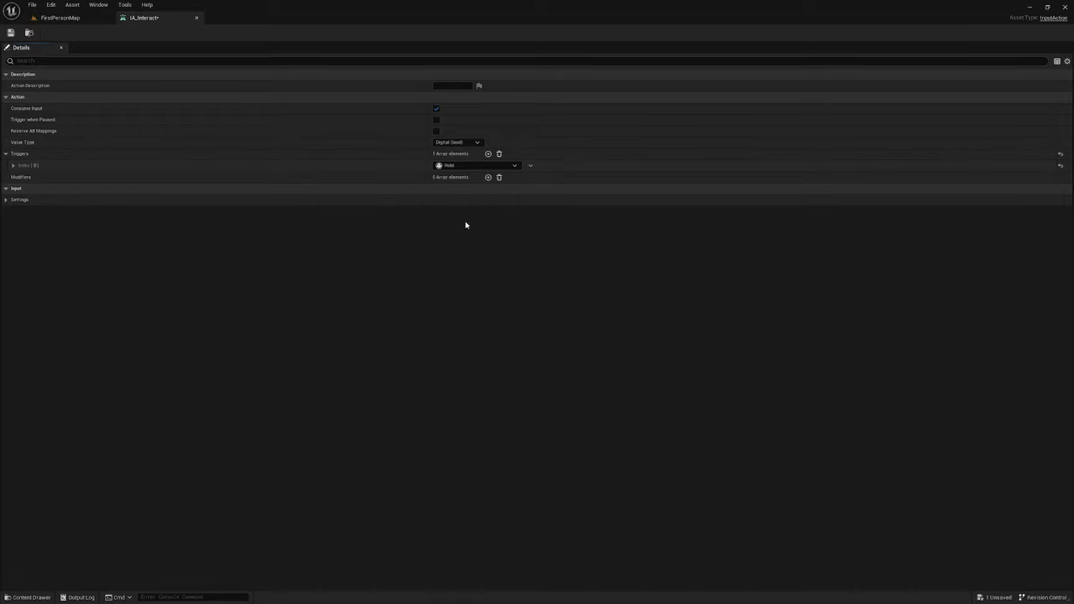
{"action": "left_click", "coordinate": [13, 166]}
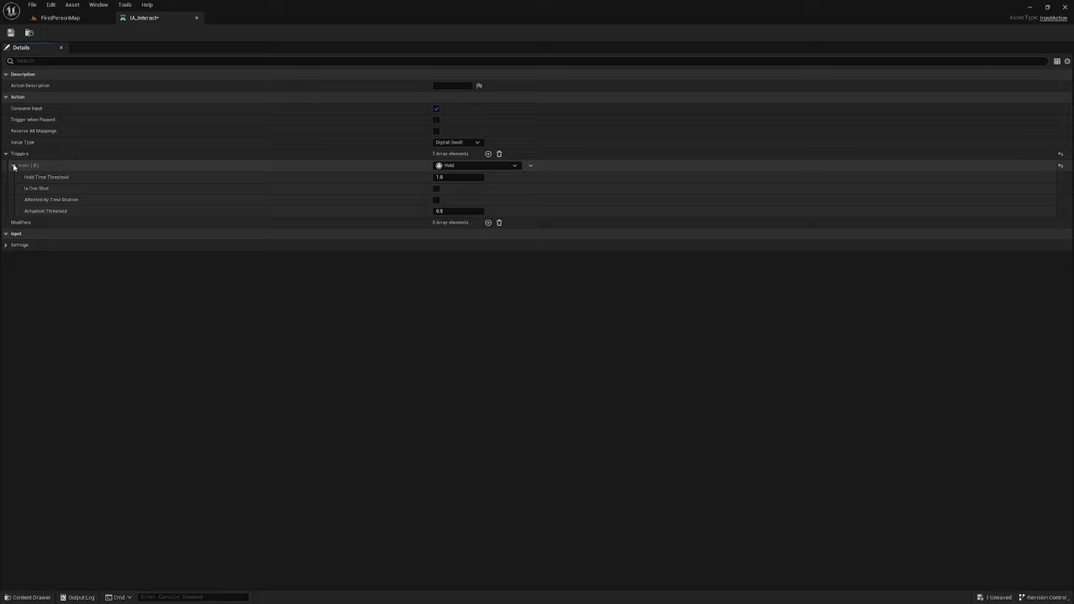
{"action": "left_click", "coordinate": [460, 177]}
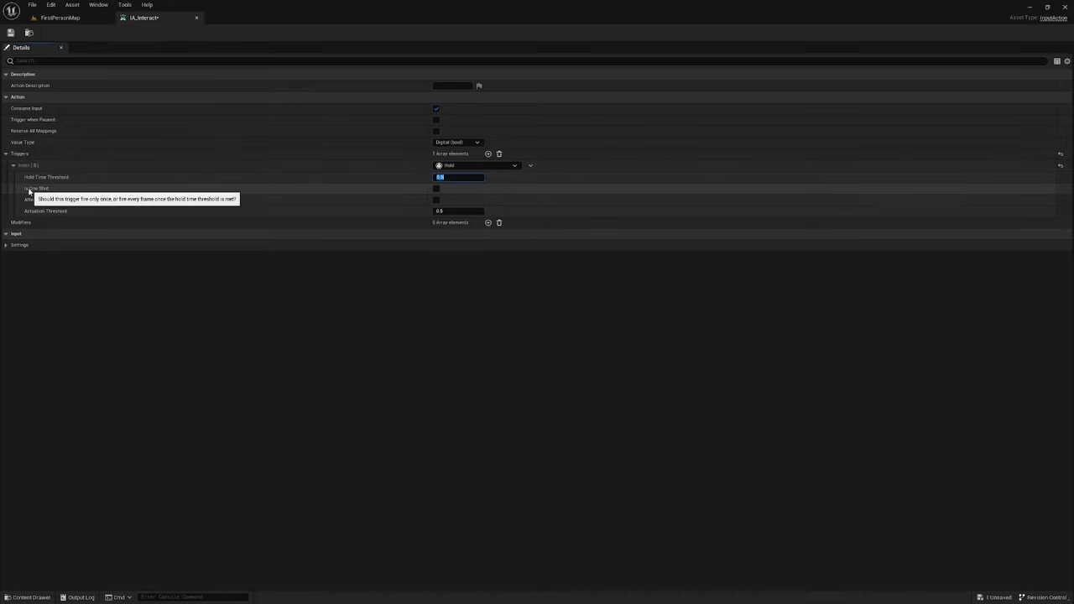
{"action": "left_click", "coordinate": [436, 188]}
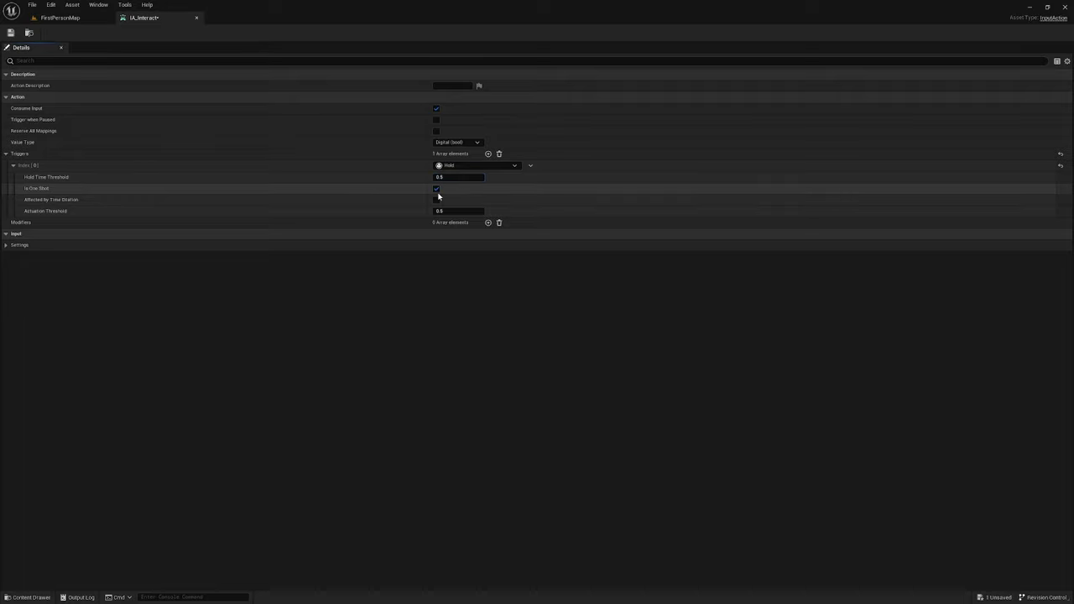
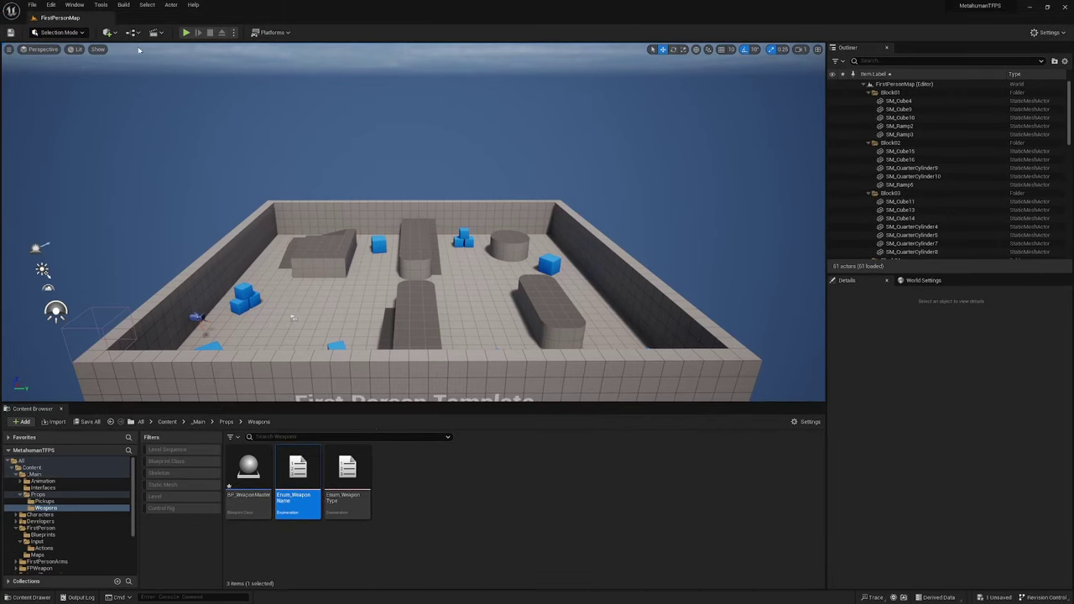
- Create an Actor Blueprint class named BP_PickupMaster in the Pickups folder under _Main's Props
{"action": "left_click", "coordinate": [483, 488]}
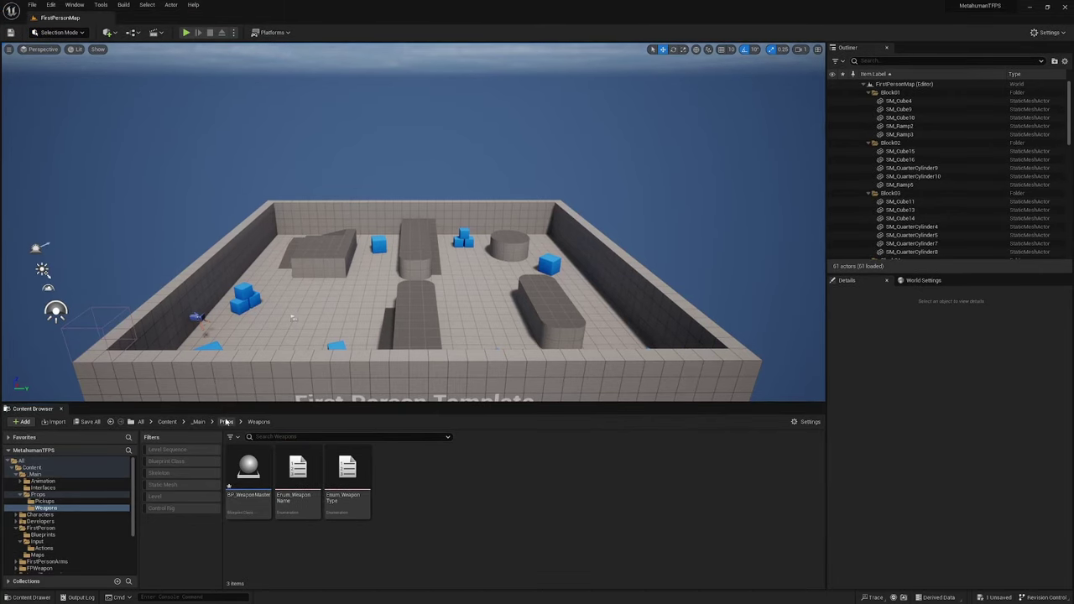
{"action": "left_click", "coordinate": [227, 424]}
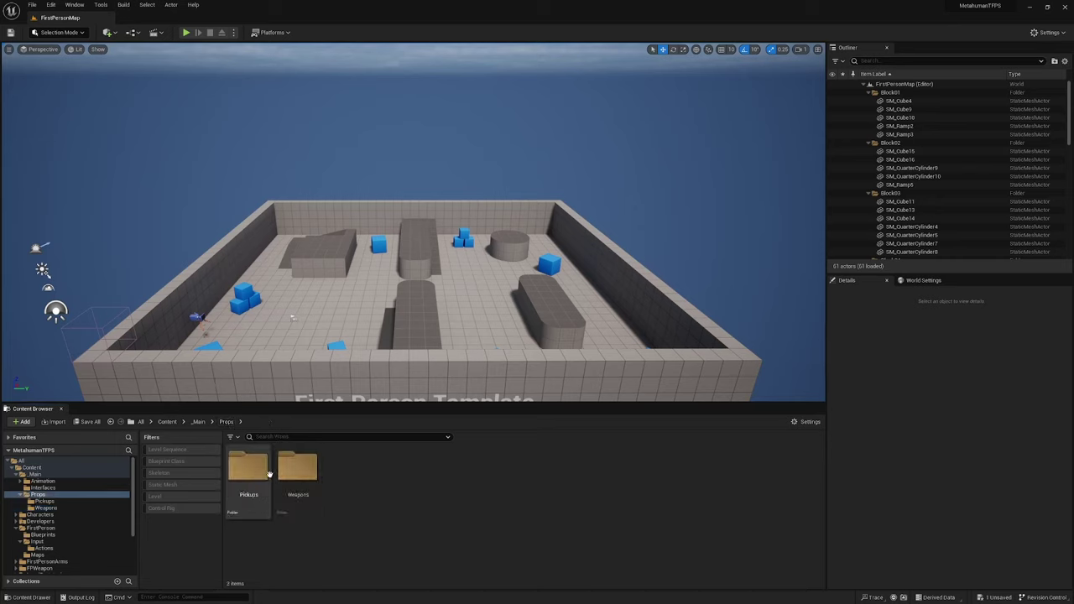
{"action": "left_click", "coordinate": [252, 491]}
{"action": "double_click", "coordinate": [258, 487]}
{"action": "right_click", "coordinate": [250, 487]}
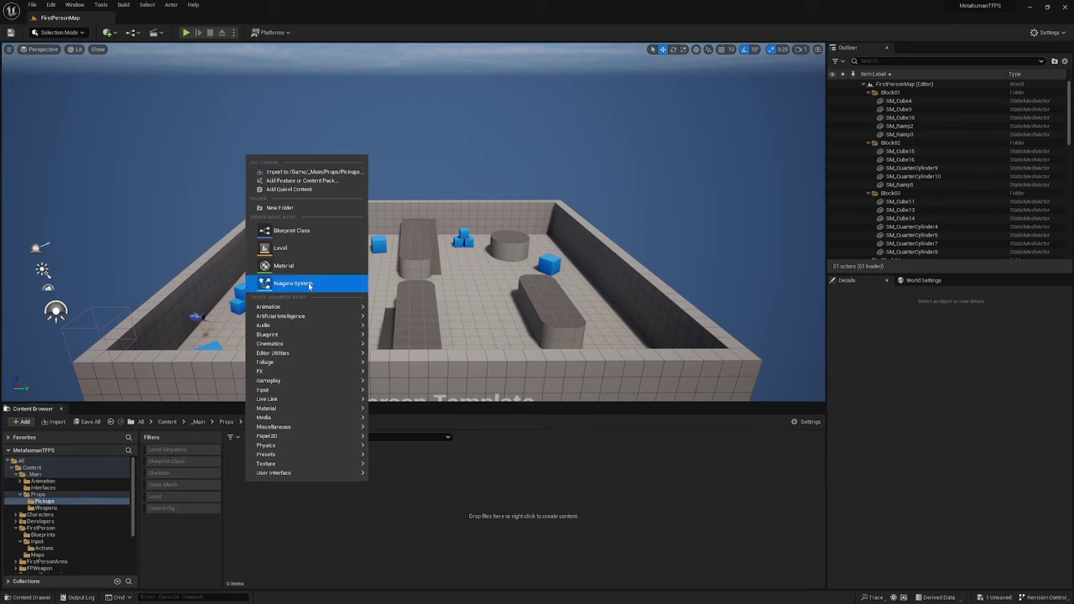
{"action": "left_click", "coordinate": [305, 231]}
{"action": "left_click", "coordinate": [520, 255]}
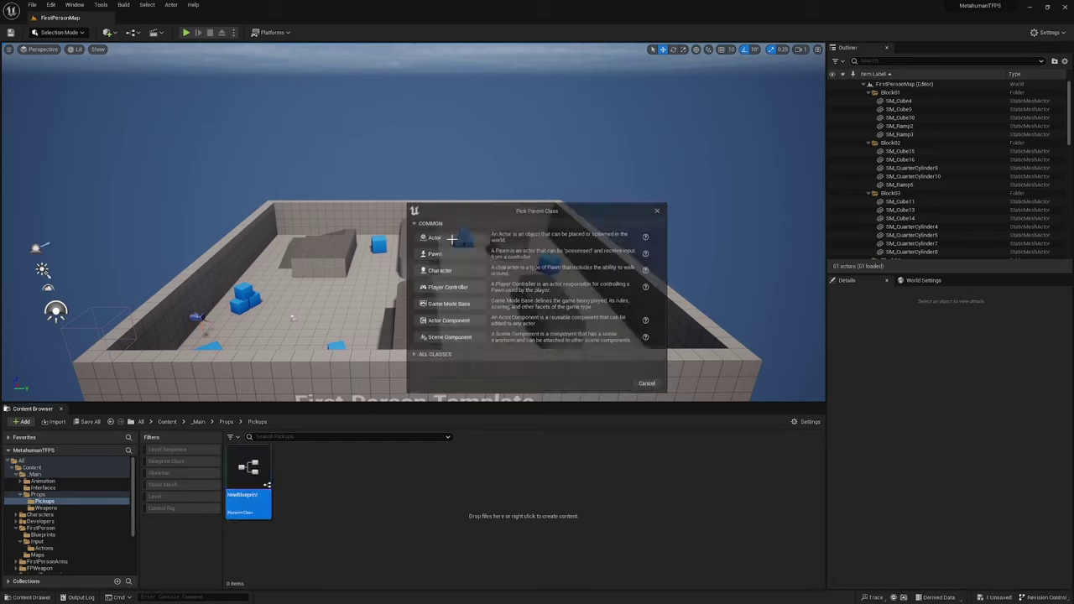
{"action": "type", "text": "BP_Pickup"}
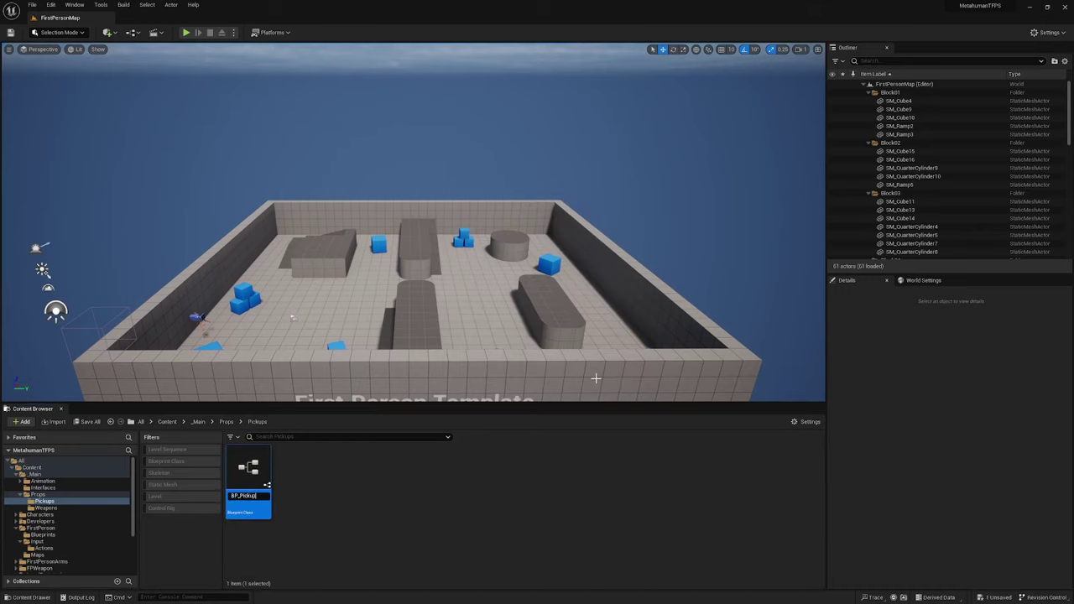
{"action": "type", "text": "Master"}
{"action": "key", "text": "Return"}
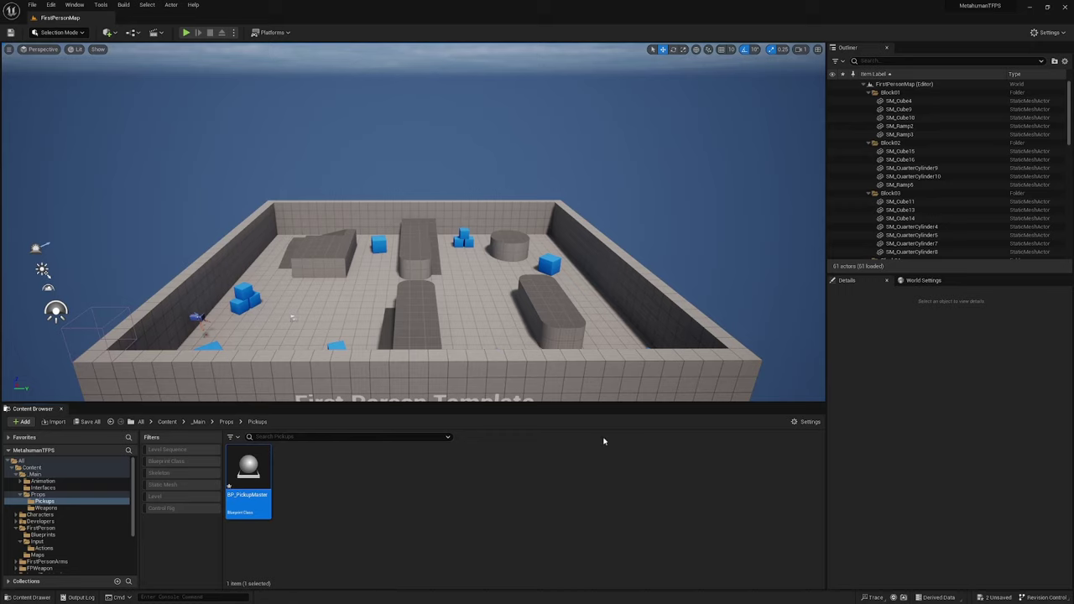
- Open BP_PickupMaster, add a static mesh component named PickupObject and make it the root in place of DefaultSceneRoot
{"action": "double_click", "coordinate": [248, 483]}
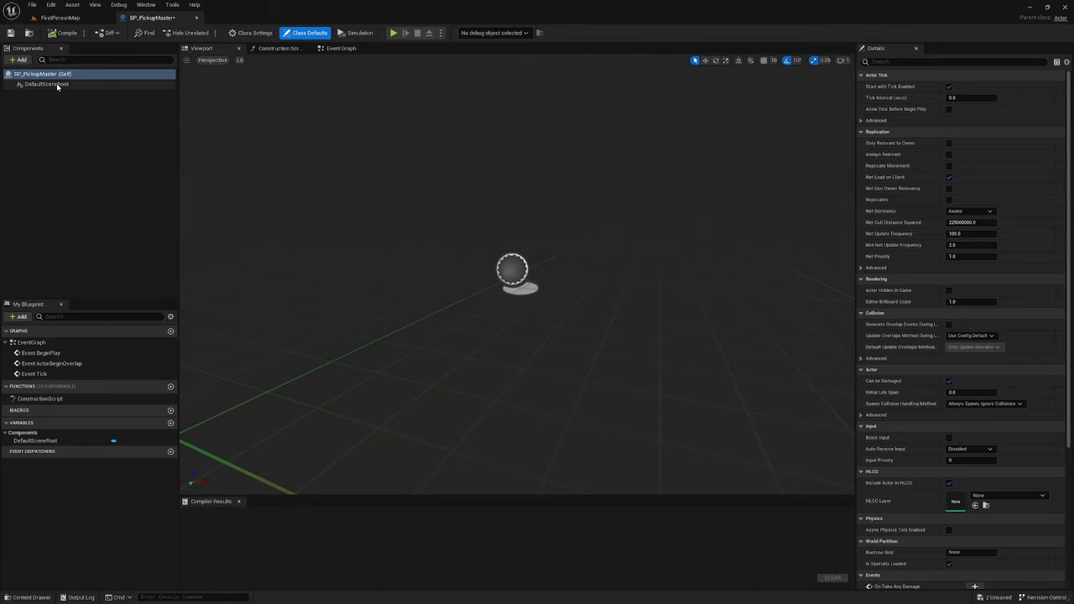
{"action": "left_click", "coordinate": [17, 59]}
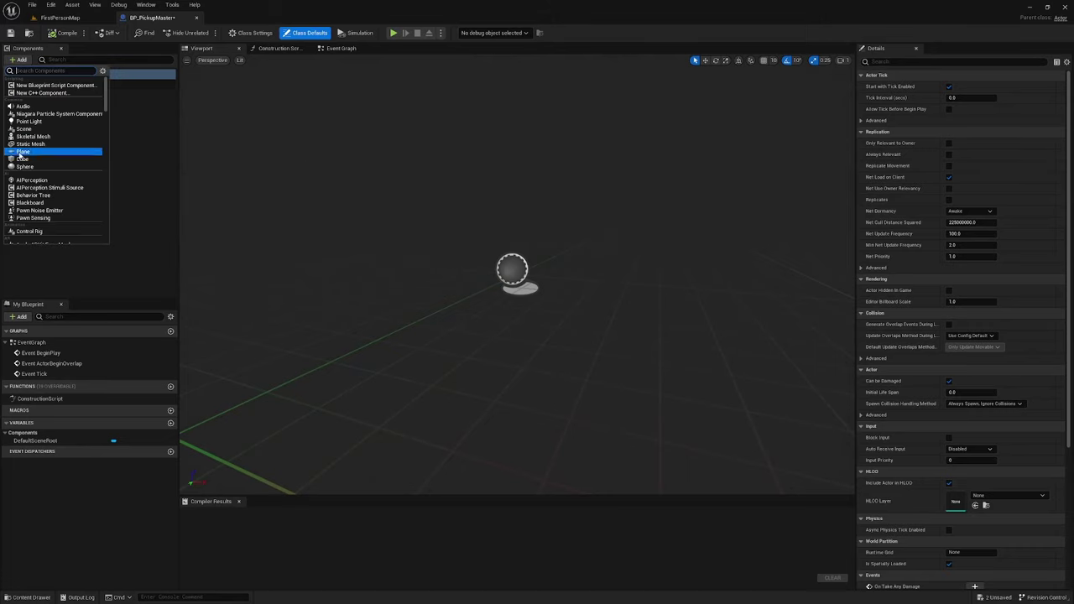
{"action": "left_click", "coordinate": [18, 145]}
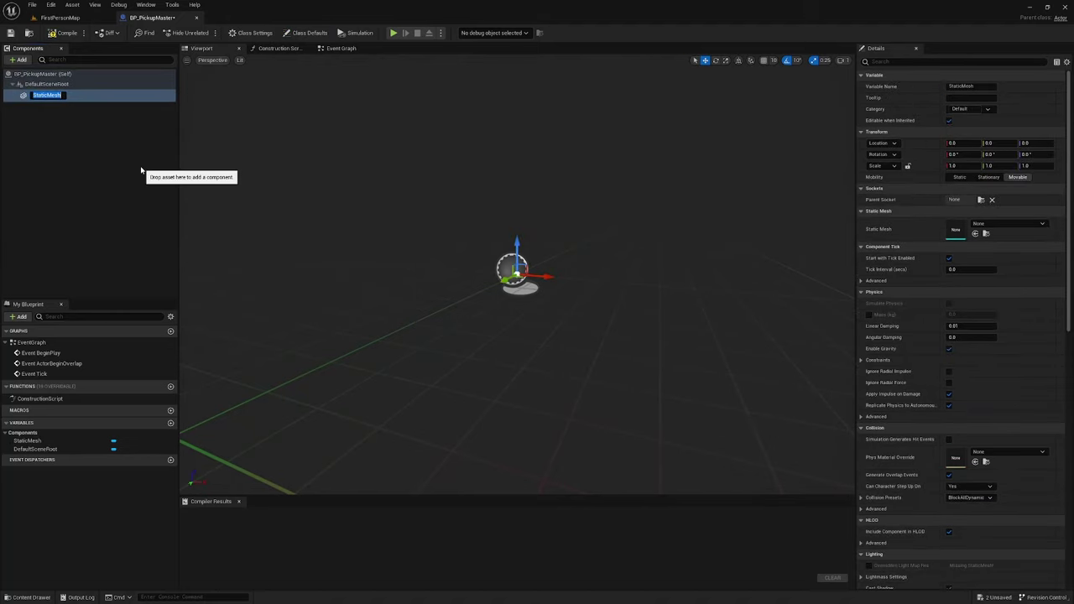
{"action": "type", "text": "PickupObject"}
{"action": "key", "text": "Return"}
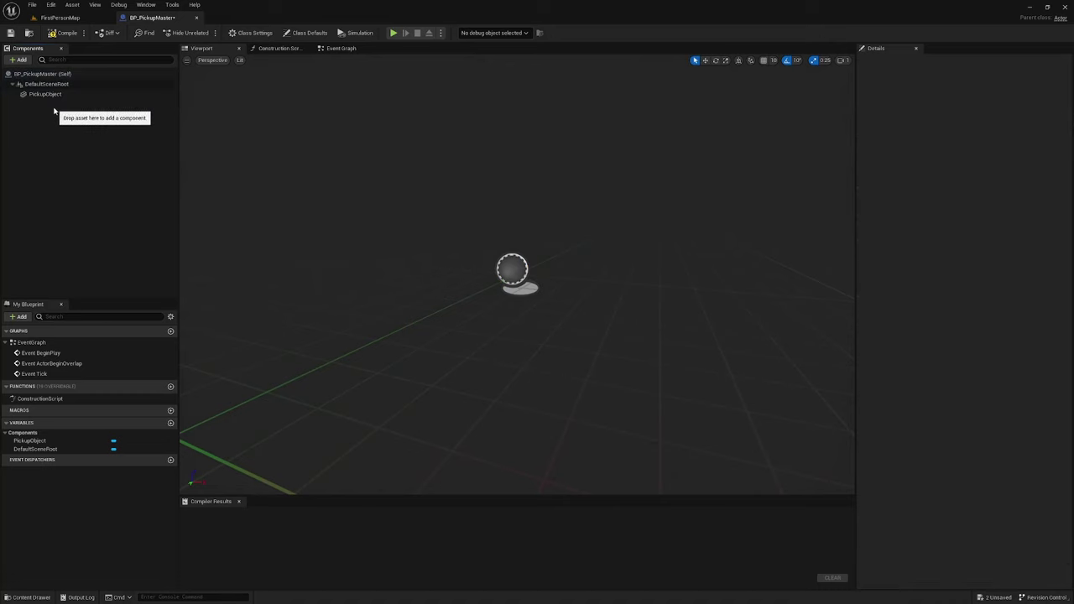
{"action": "left_click_drag", "start_coordinate": [46, 95], "coordinate": [59, 88]}
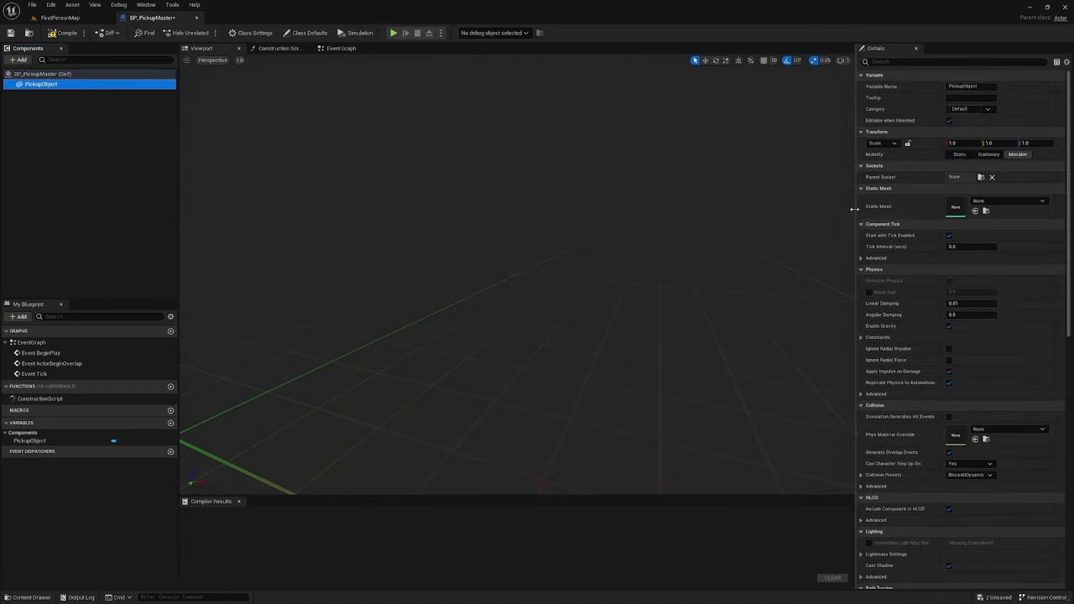
- Assign the ArcadeEditorSphere static mesh to the PickupObject component
{"action": "left_click", "coordinate": [1007, 201]}
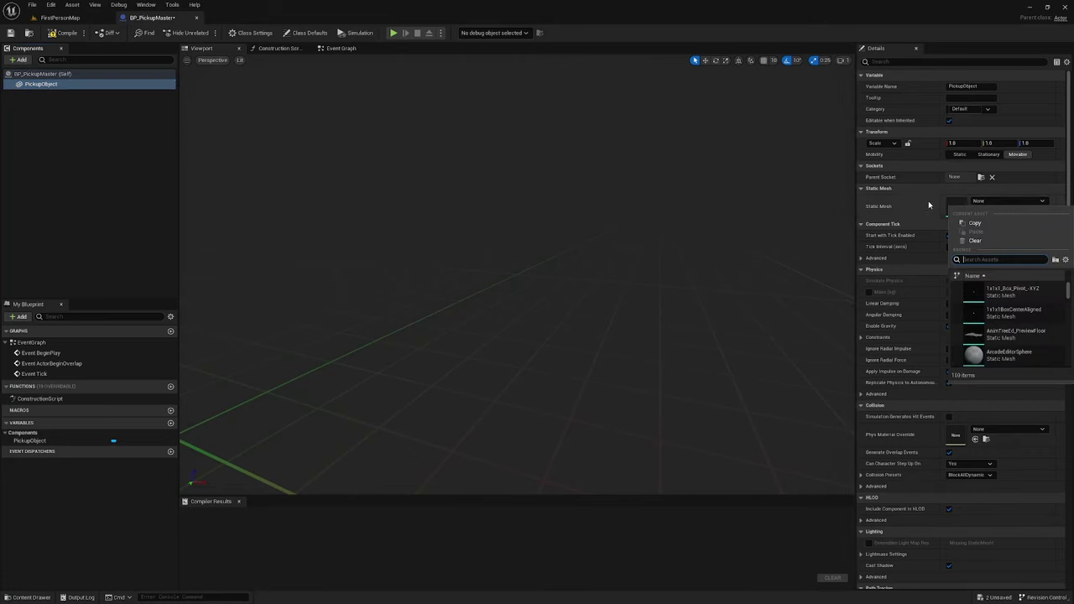
{"action": "left_click", "coordinate": [1017, 361]}
{"action": "left_click", "coordinate": [597, 288]}
{"action": "key", "text": "f"}
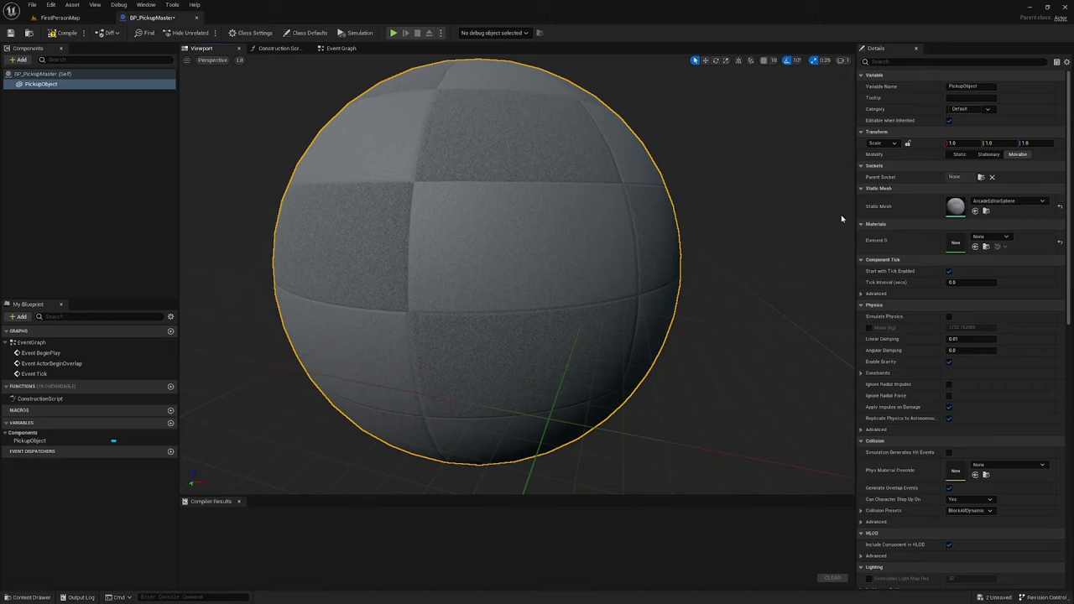
- Disable Start with Tick Enabled on the PickupObject component
{"action": "left_click", "coordinate": [883, 62]}
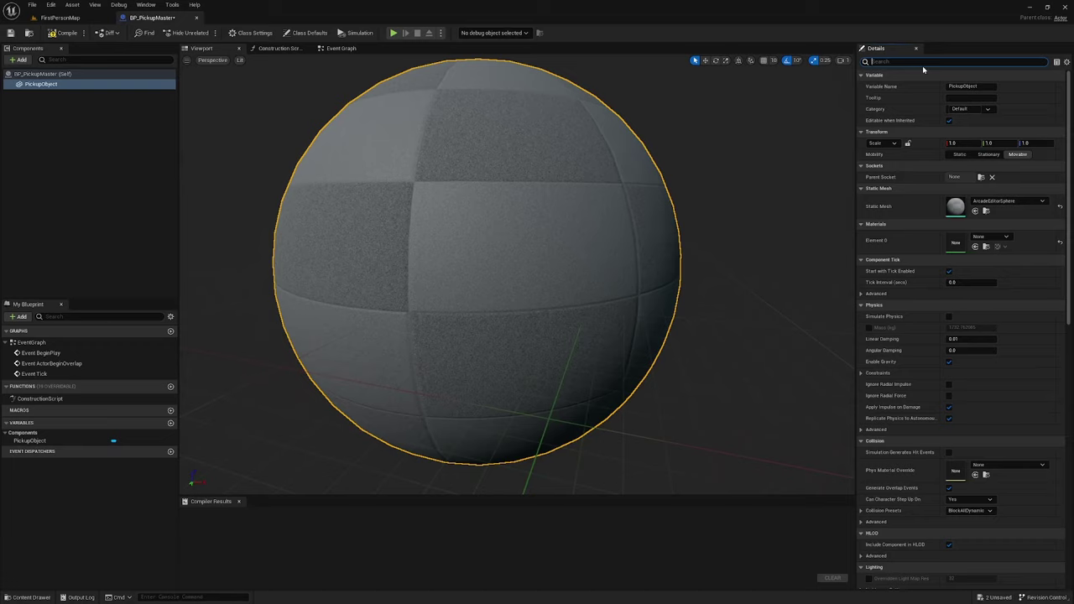
{"action": "type", "text": "tick"}
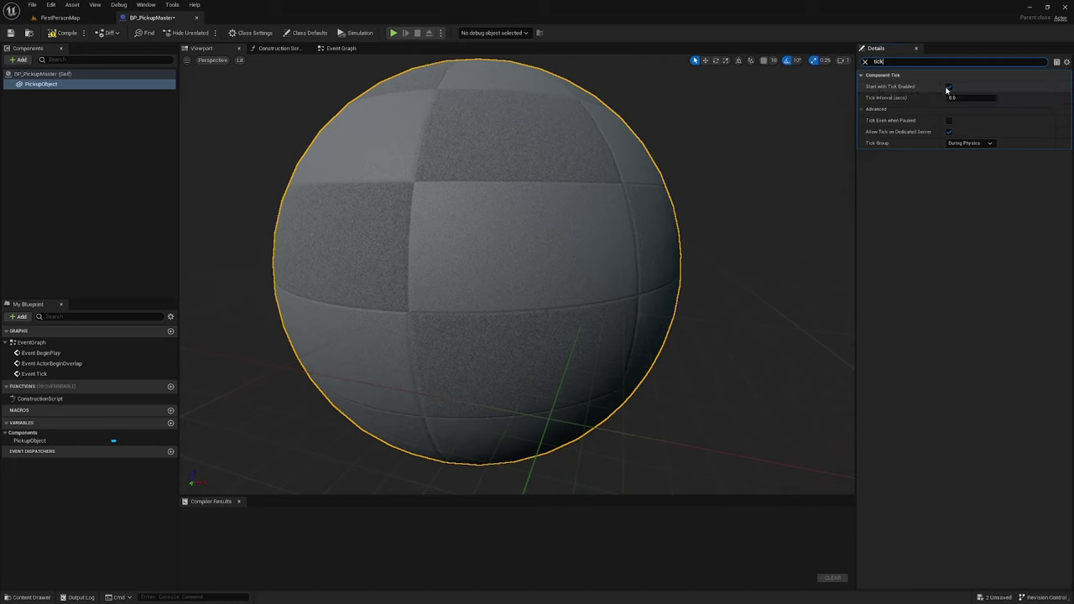
{"action": "left_click", "coordinate": [948, 87]}
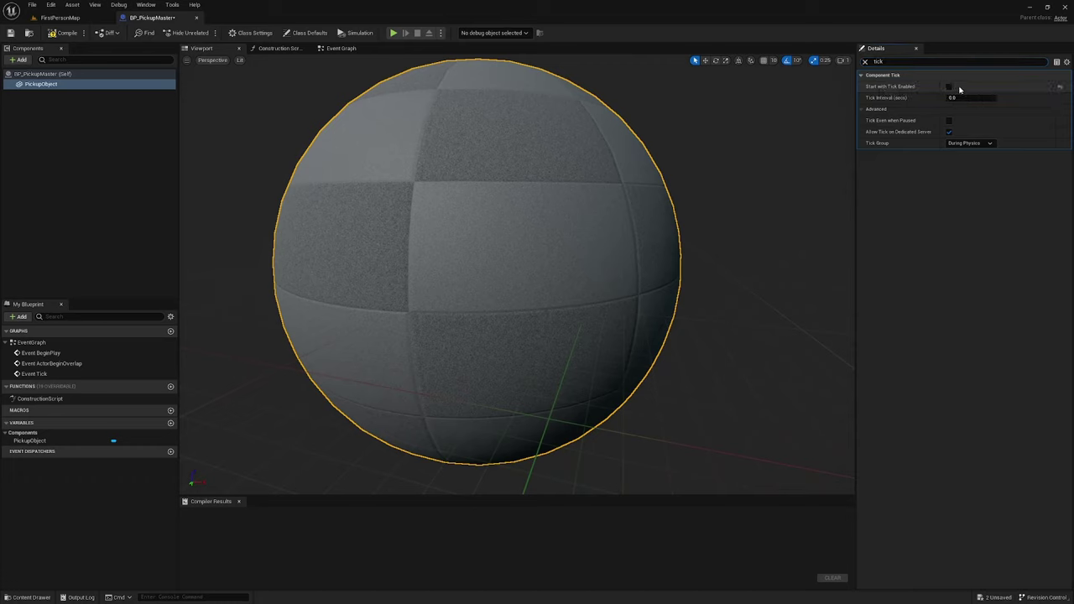
- Enable Simulate Physics on the PickupObject component and override its mass with 60 kg
{"action": "left_click", "coordinate": [865, 62]}
{"action": "type", "text": "ph"}
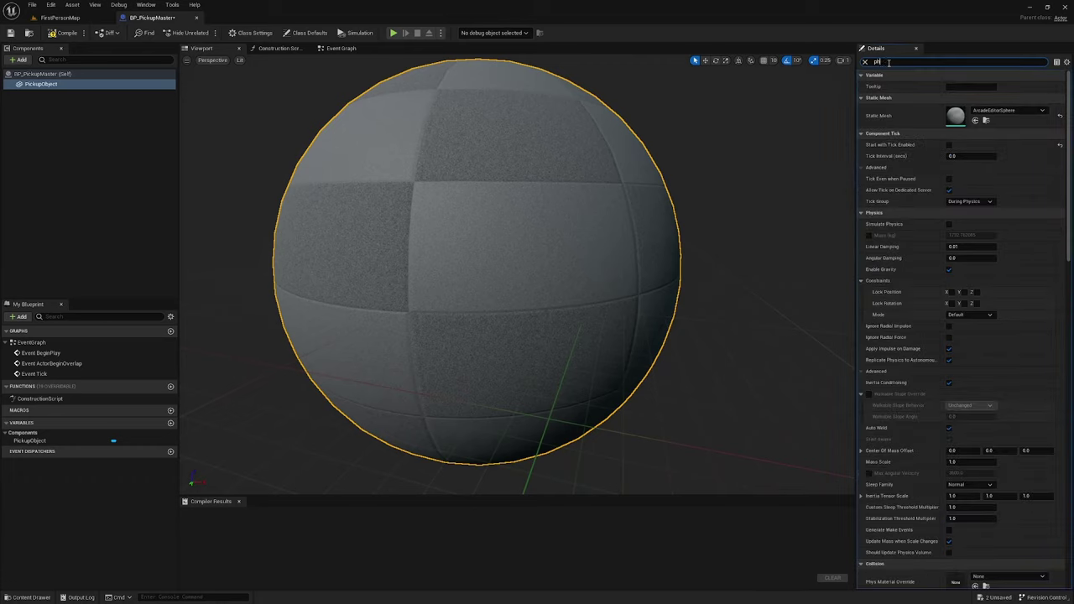
{"action": "type", "text": "ysics"}
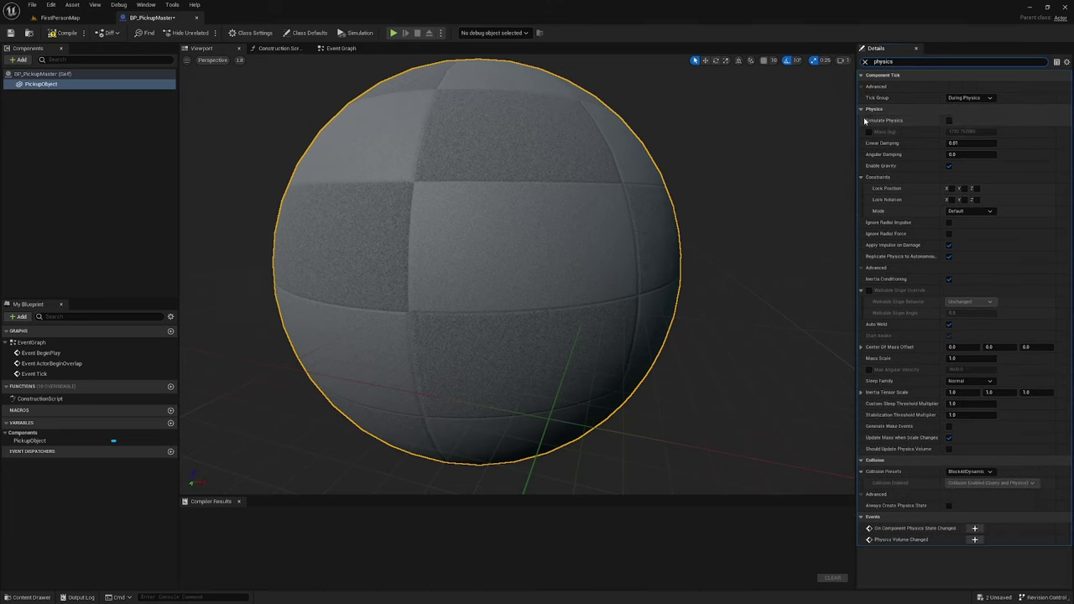
{"action": "left_click", "coordinate": [949, 121]}
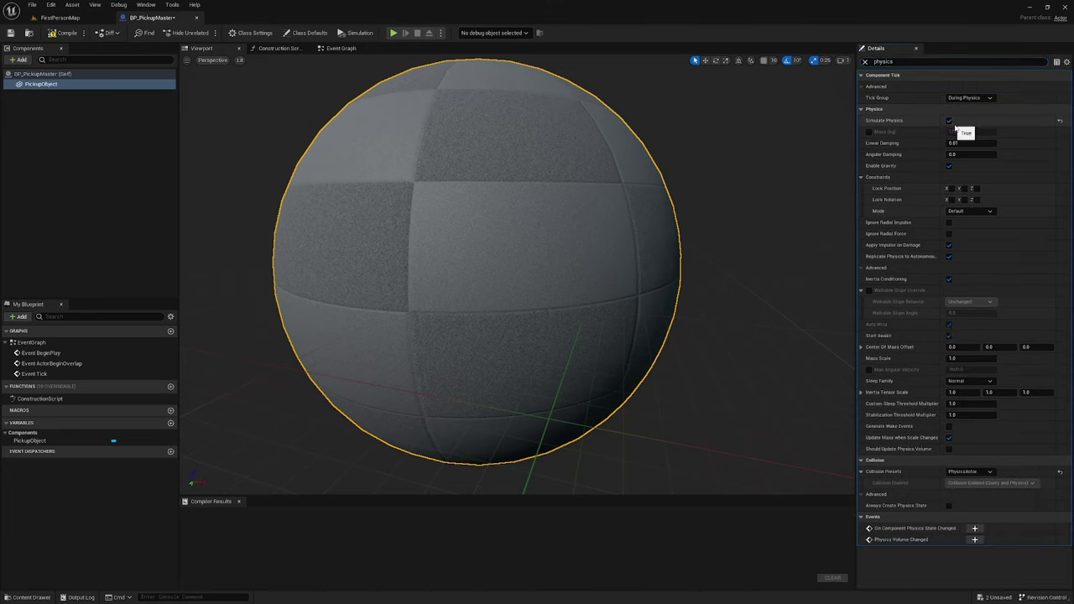
{"action": "left_click", "coordinate": [868, 132]}
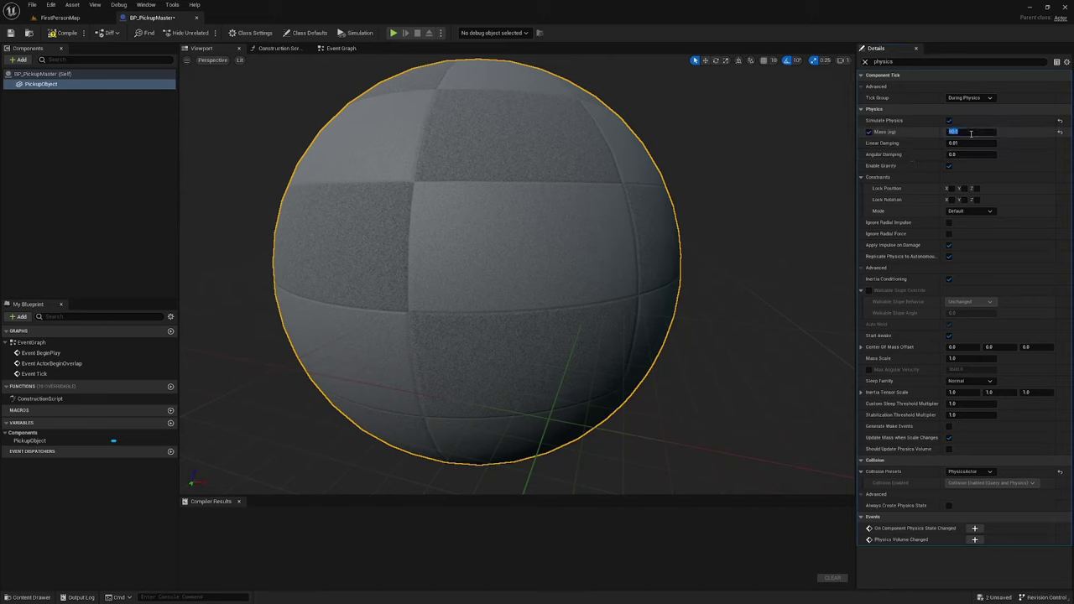
{"action": "type", "text": "60"}
{"action": "key", "text": "Tab"}
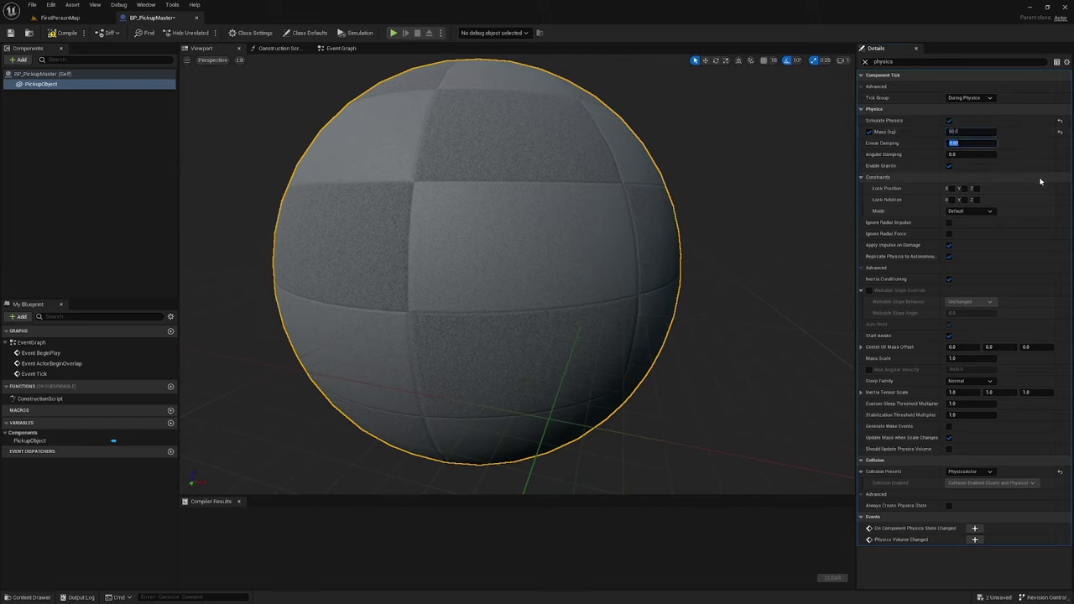
- Set PickupObject's linear damping and angular damping to 0.25, and save the compiled Blueprint
{"action": "left_click", "coordinate": [967, 155]}
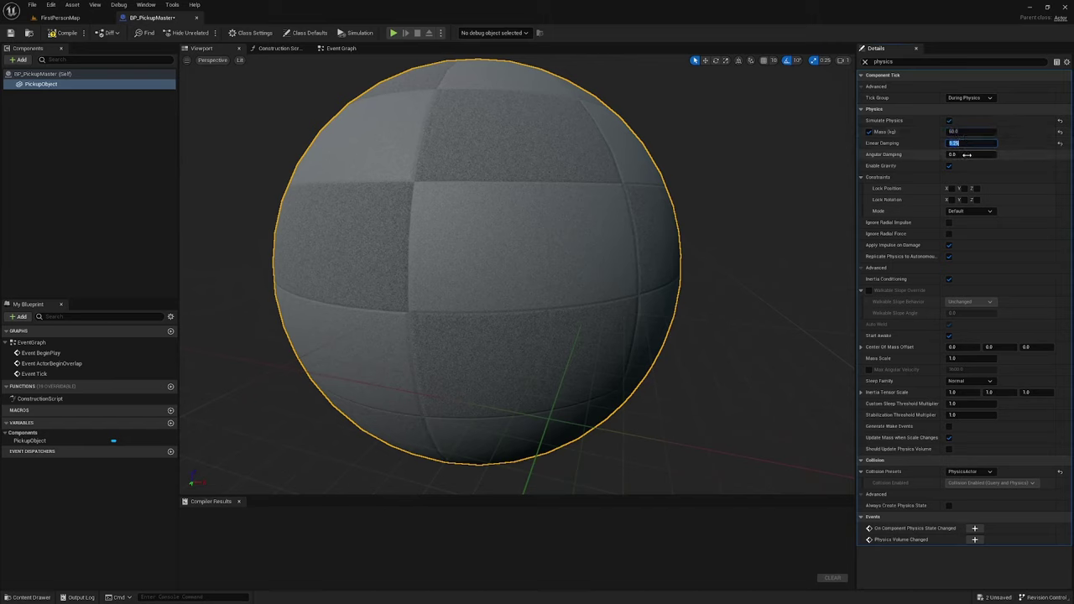
{"action": "type", "text": "0"}
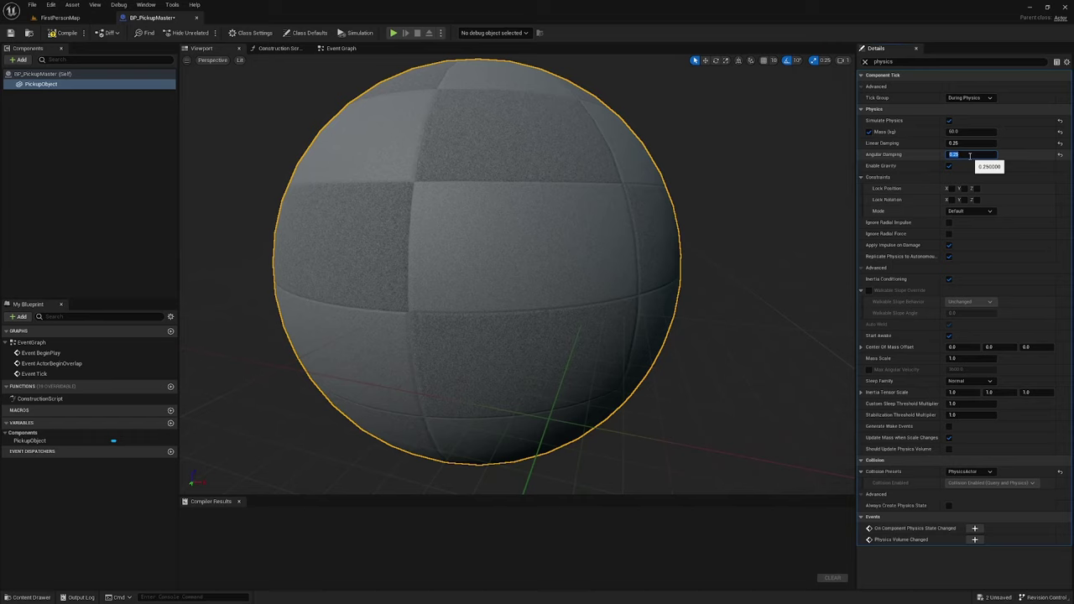
{"action": "left_click", "coordinate": [71, 73]}
{"action": "left_click", "coordinate": [50, 83]}
{"action": "key", "text": "ctrl+s"}
{"action": "left_click", "coordinate": [864, 62]}
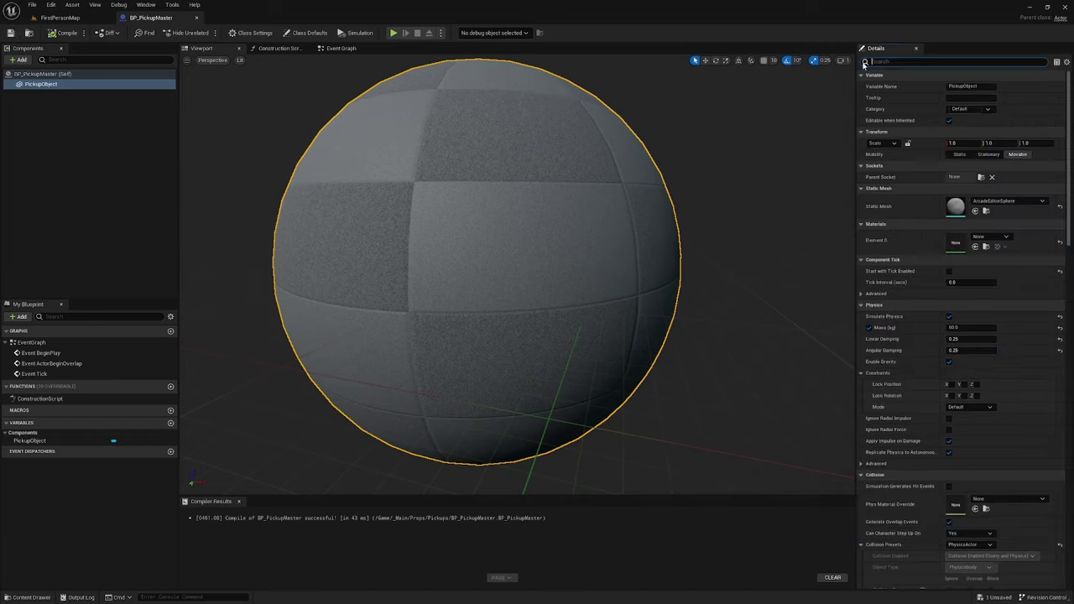
- Add a sphere collision component named PickupRadius under PickupObject
{"action": "left_click", "coordinate": [18, 61]}
{"action": "type", "text": "sphere"}
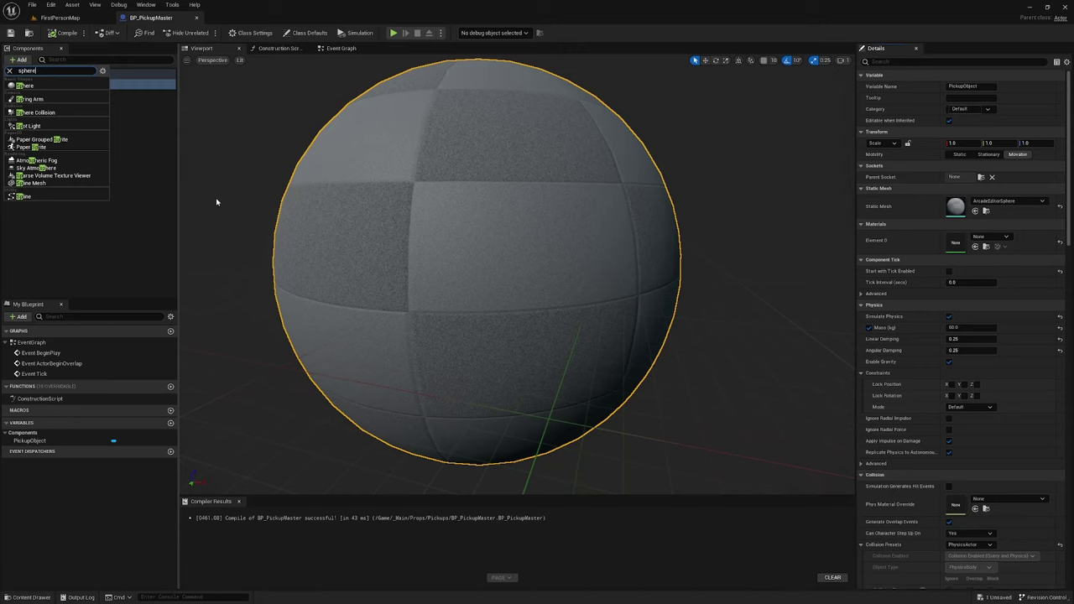
{"action": "left_click", "coordinate": [38, 99]}
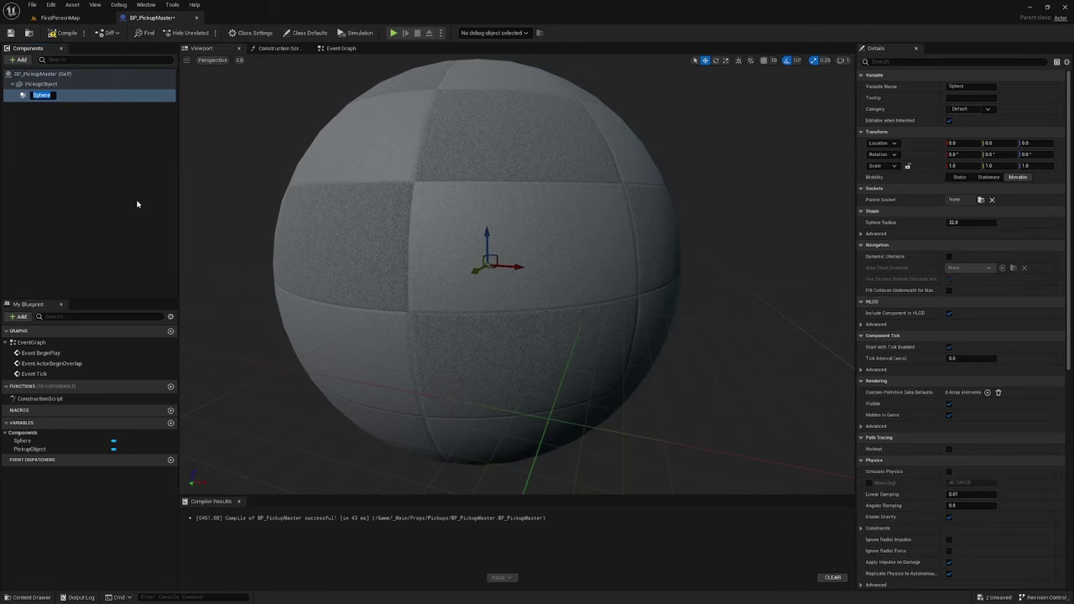
{"action": "type", "text": "Rick"}
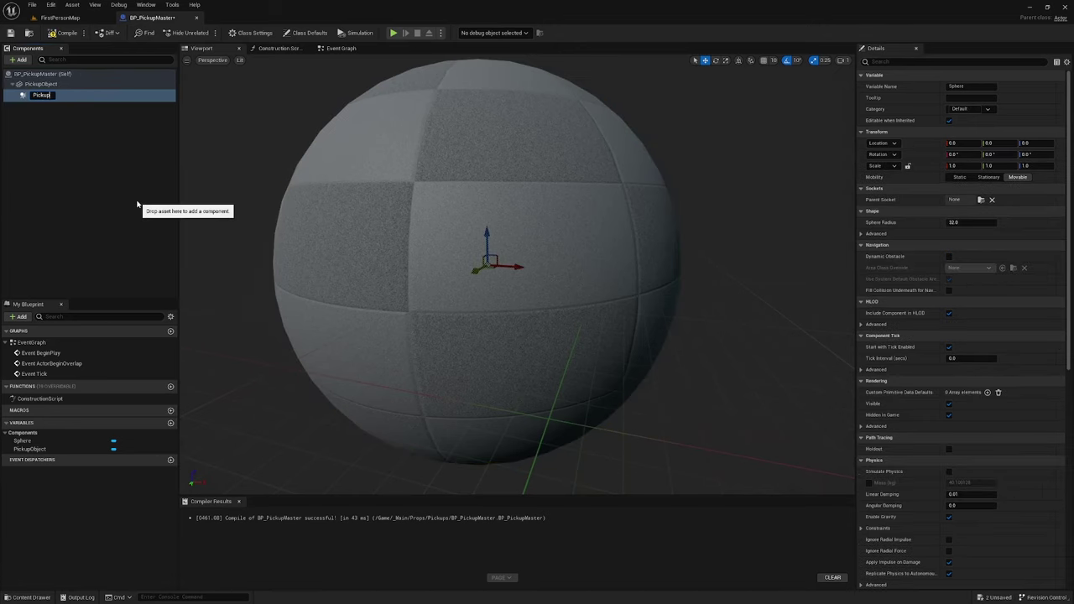
{"action": "type", "text": "upRadius"}
{"action": "left_click", "coordinate": [120, 207]}
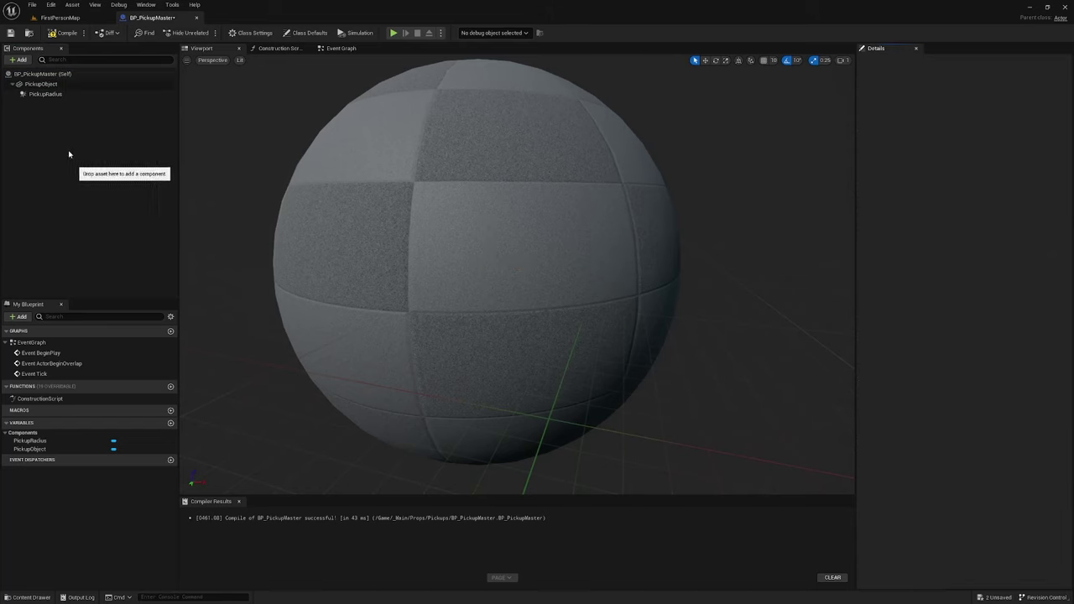
- Set PickupRadius's sphere radius to 100, then compile, save and close BP_PickupMaster
{"action": "left_click", "coordinate": [50, 95]}
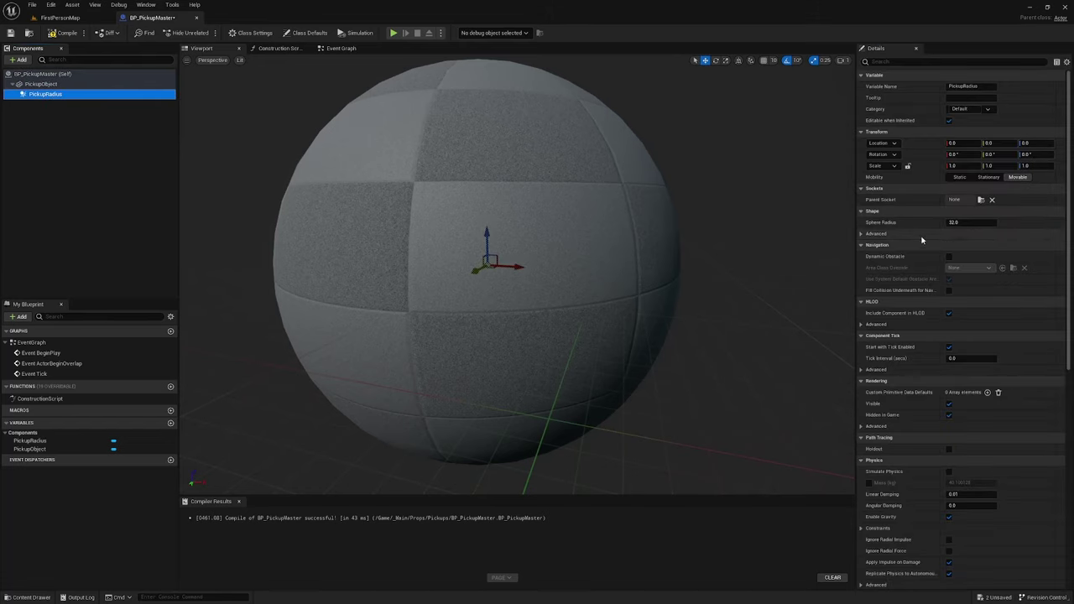
{"action": "left_click", "coordinate": [955, 223]}
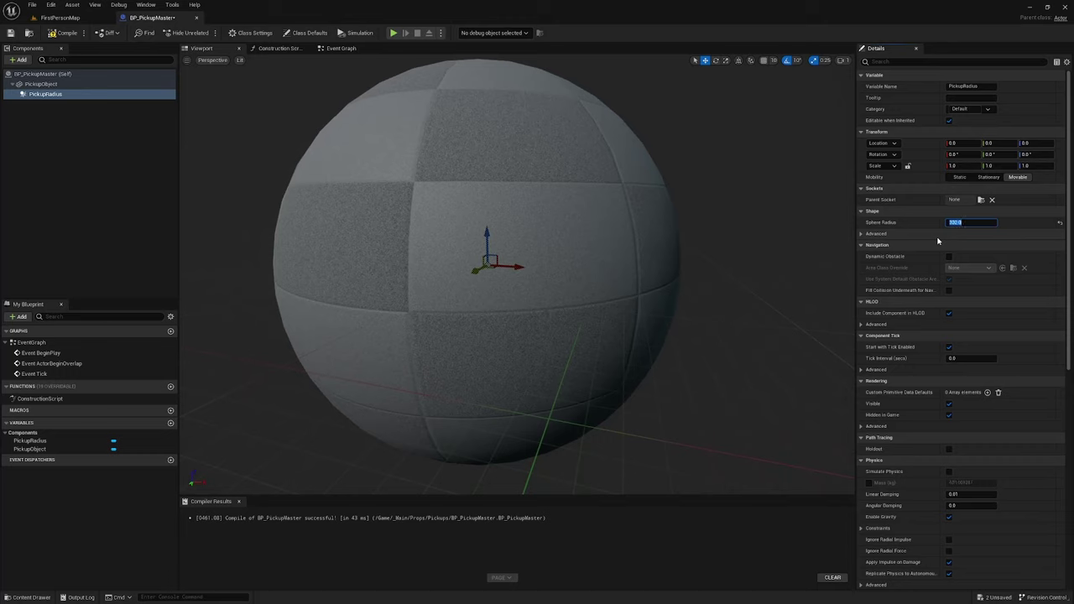
{"action": "left_click", "coordinate": [63, 33]}
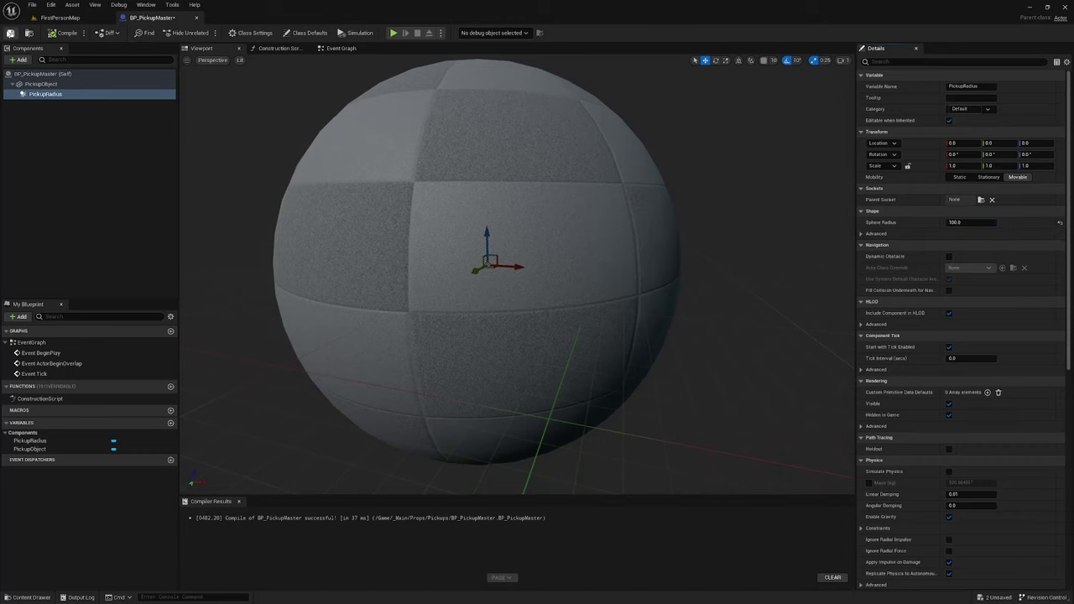
{"action": "left_click", "coordinate": [11, 32]}
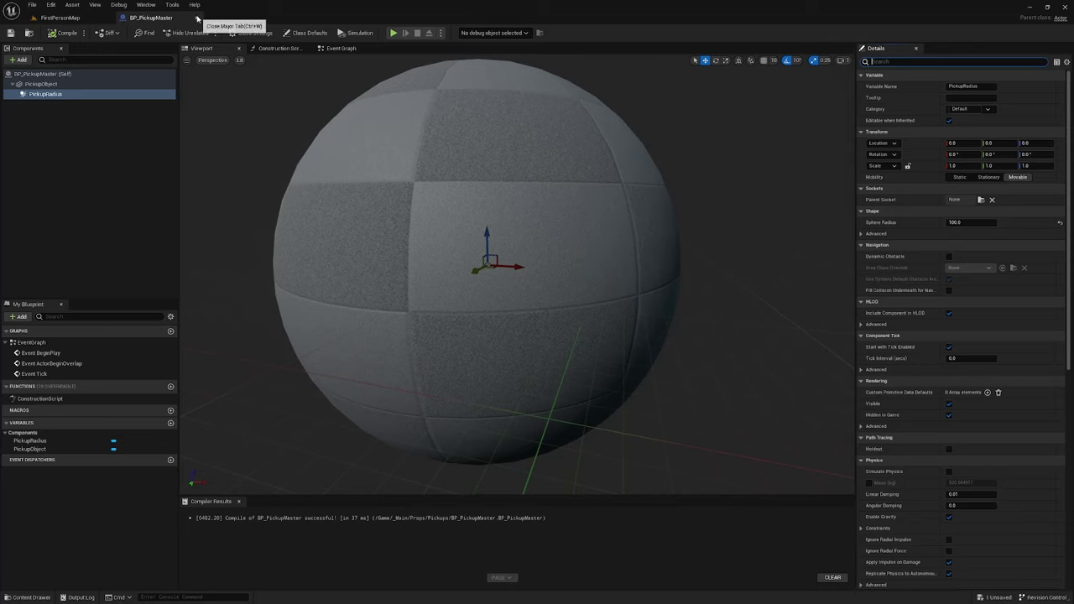
{"action": "left_click", "coordinate": [195, 18]}
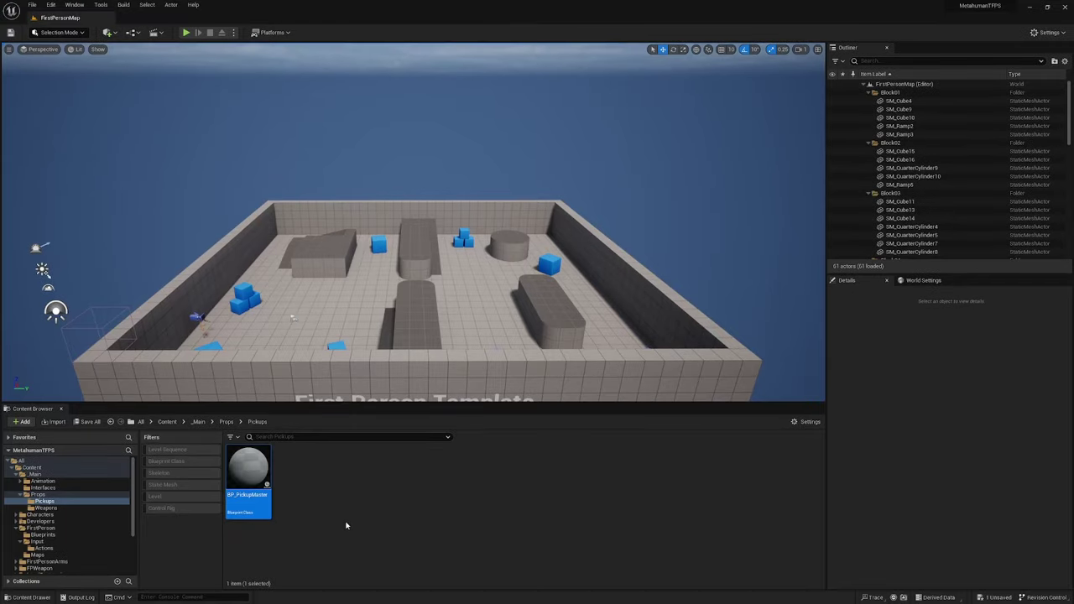
- Create a child Blueprint class of BP_PickupMaster named BP_WeaponPickup in the Pickups folder
{"action": "right_click", "coordinate": [252, 485]}
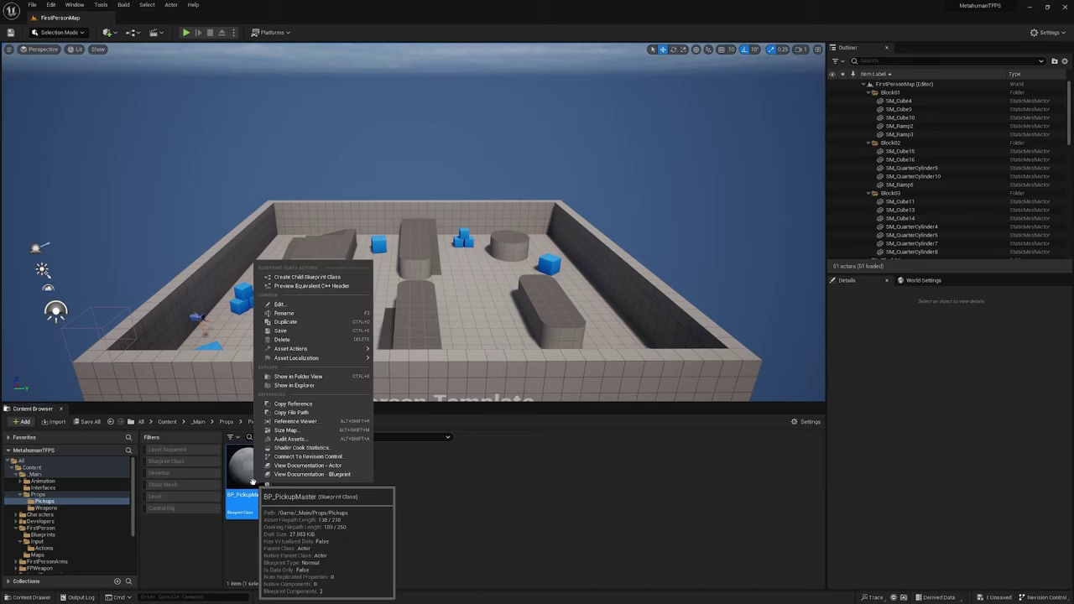
{"action": "left_click", "coordinate": [311, 279]}
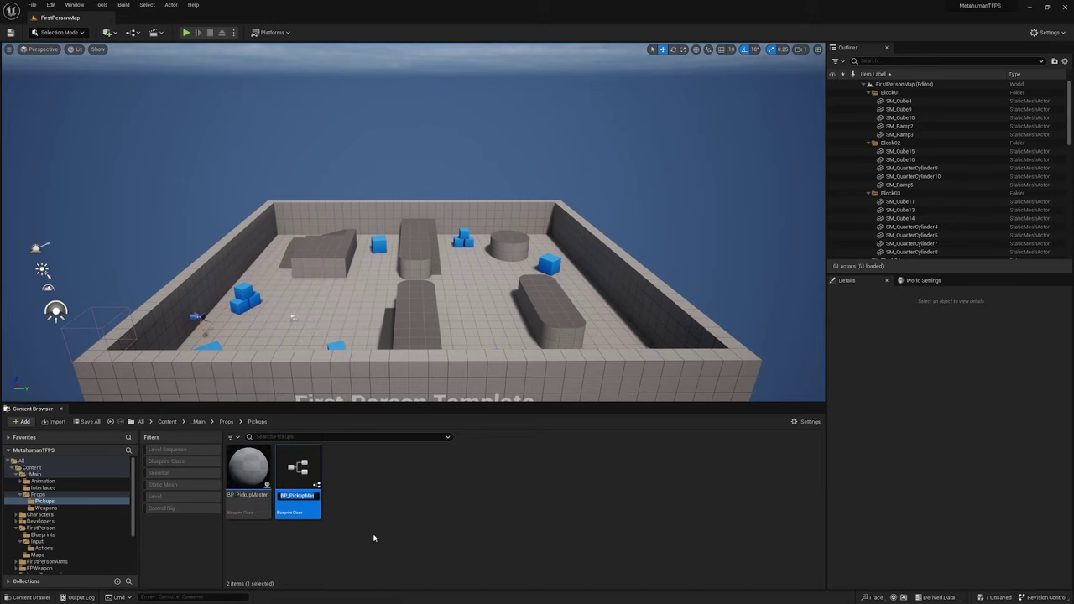
{"action": "left_click_drag", "start_coordinate": [305, 497], "coordinate": [391, 493]}
{"action": "key", "text": "BackSpace"}
{"action": "key", "text": "ctrl+Left"}
{"action": "type", "text": "Weapo"}
{"action": "key", "text": "Return"}
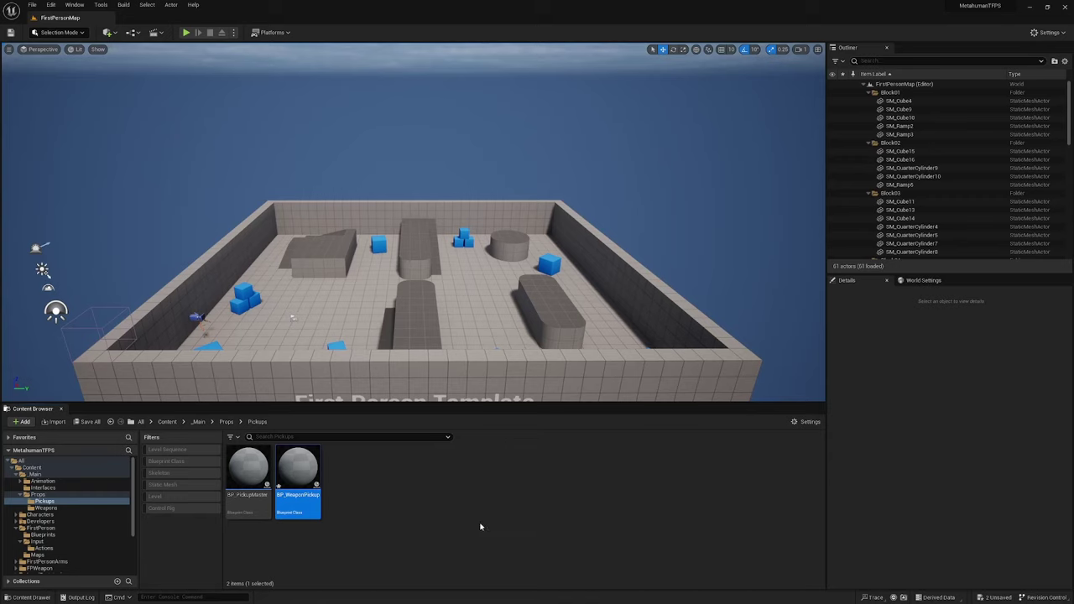
- Open BP_WeaponPickup and add a variable named Weapon To Spawn
{"action": "mouse_move", "coordinate": [299, 503]}
{"action": "double_click", "coordinate": [309, 471]}
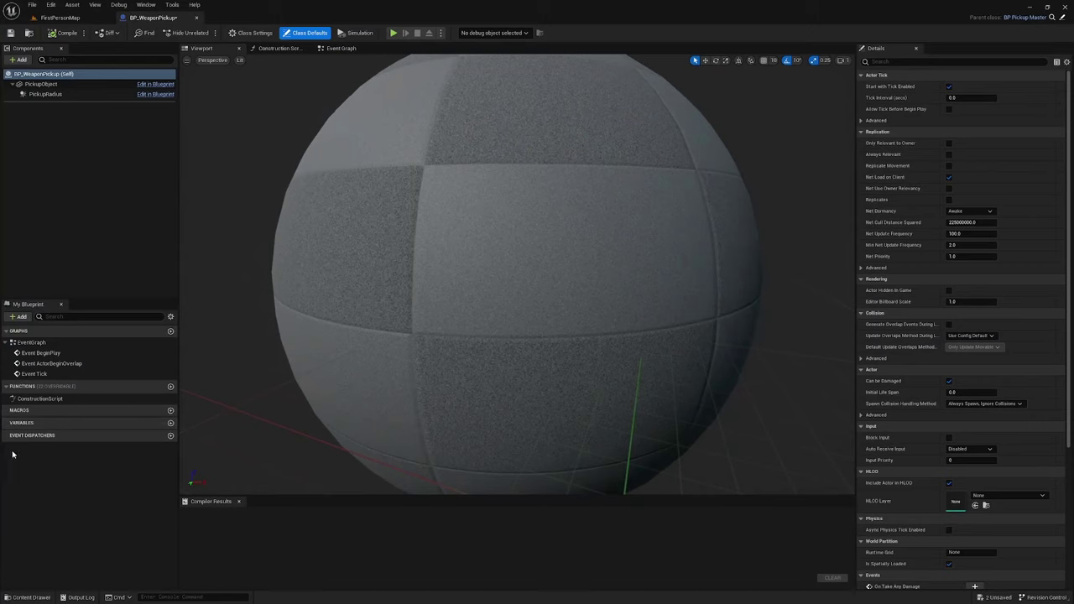
{"action": "left_click", "coordinate": [170, 424]}
{"action": "type", "text": "Weapon To Spawn"}
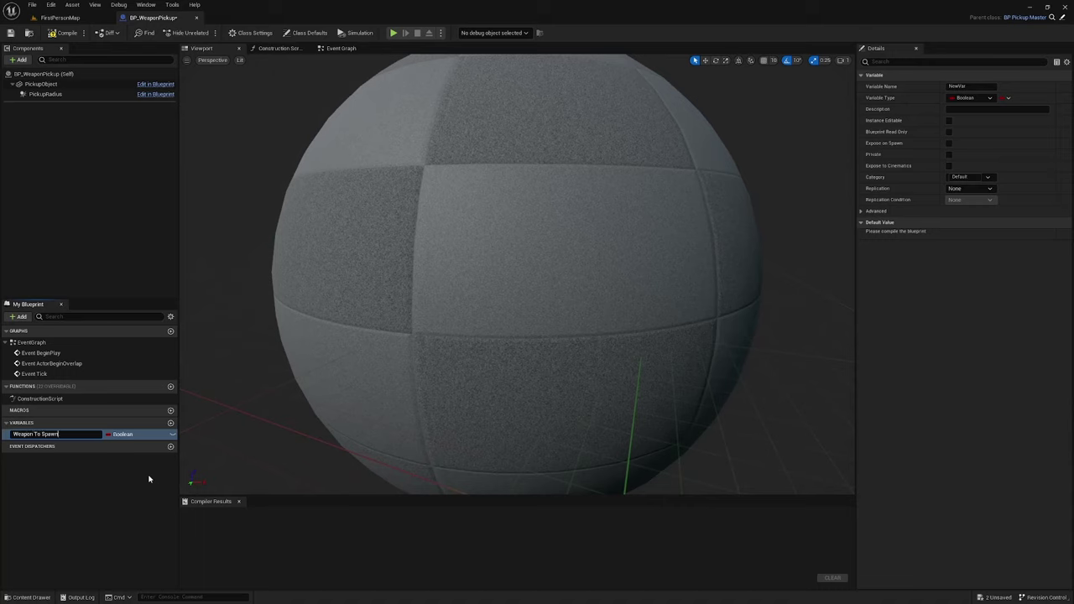
{"action": "key", "text": "Return"}
- Make Weapon To Spawn a BP Weapon Master class reference, then compile, save and close BP_WeaponPickup
{"action": "left_click", "coordinate": [124, 434]}
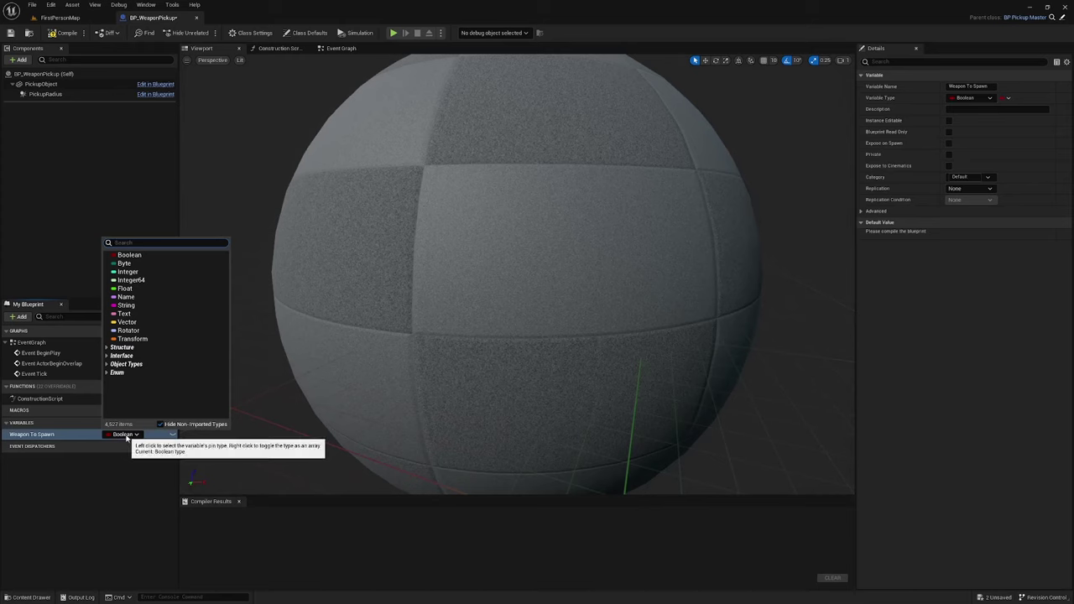
{"action": "type", "text": "weapon"}
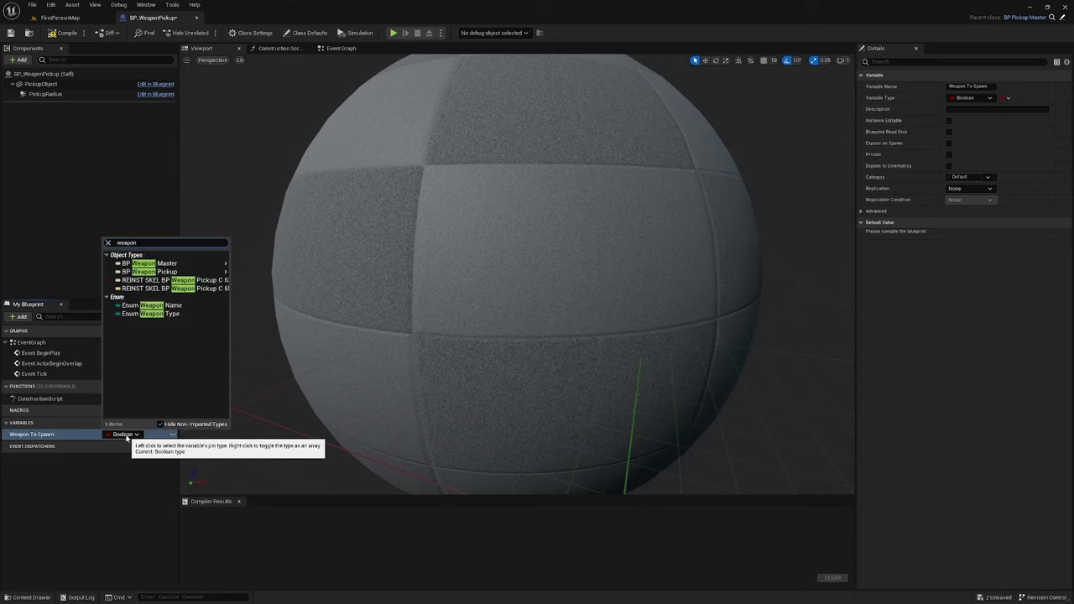
{"action": "mouse_move", "coordinate": [150, 265]}
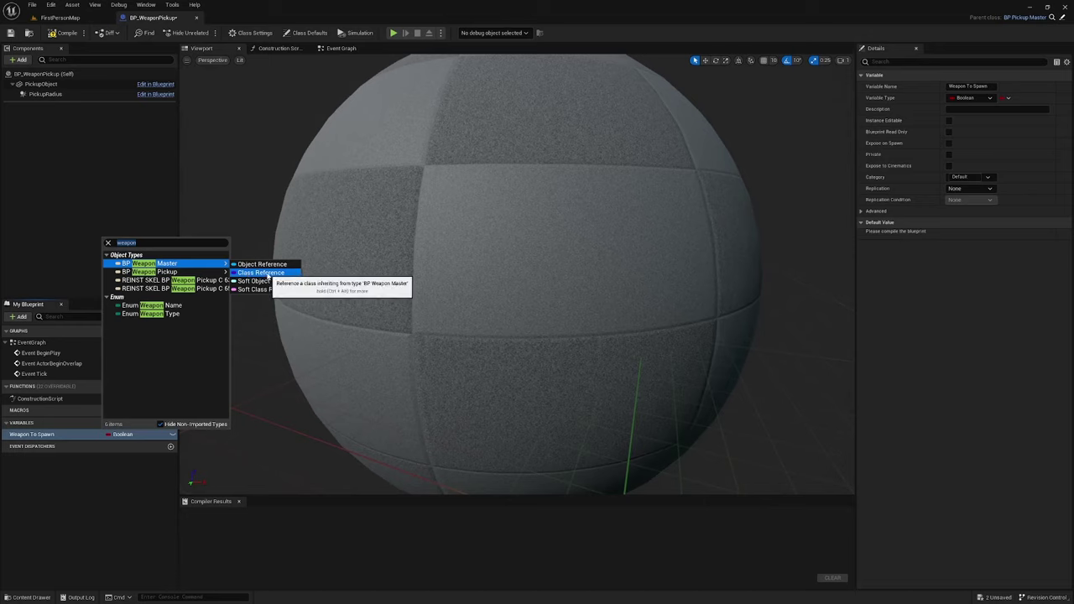
{"action": "left_click", "coordinate": [267, 273]}
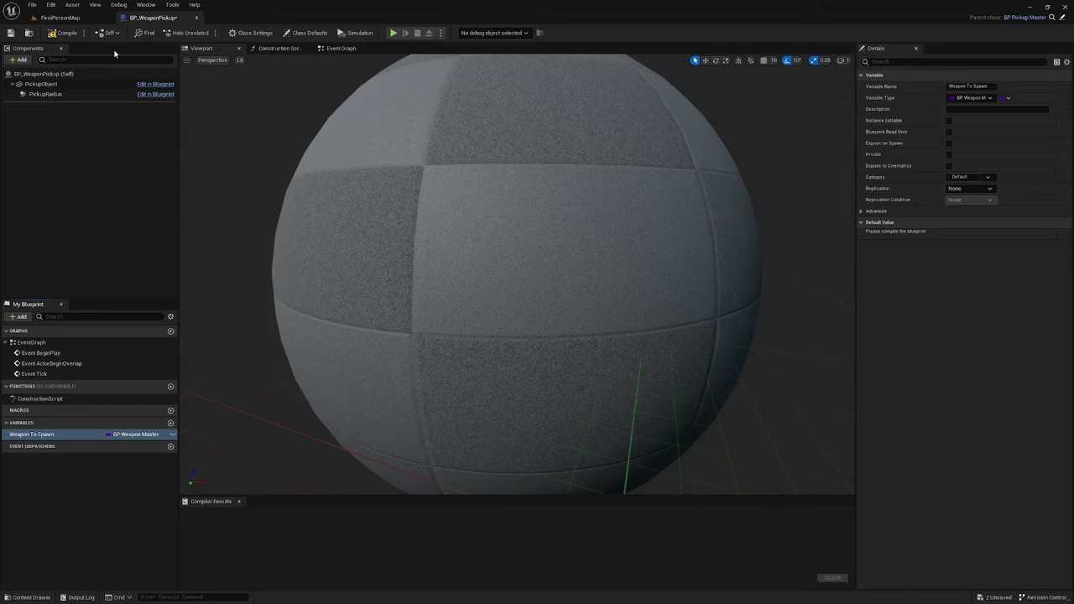
{"action": "left_click", "coordinate": [63, 33]}
{"action": "left_click", "coordinate": [10, 33]}
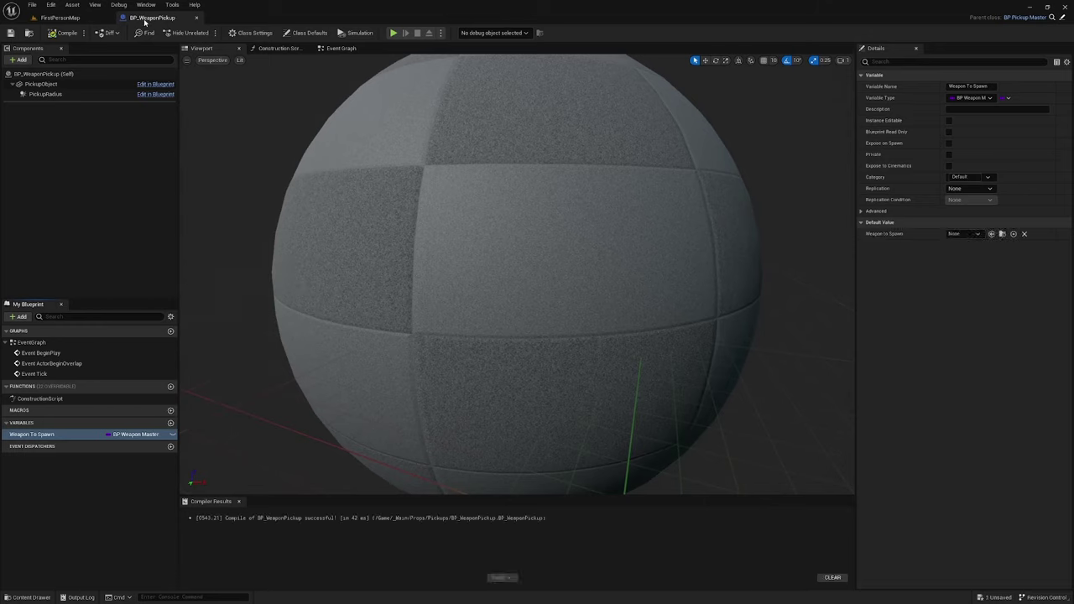
{"action": "left_click", "coordinate": [198, 19]}
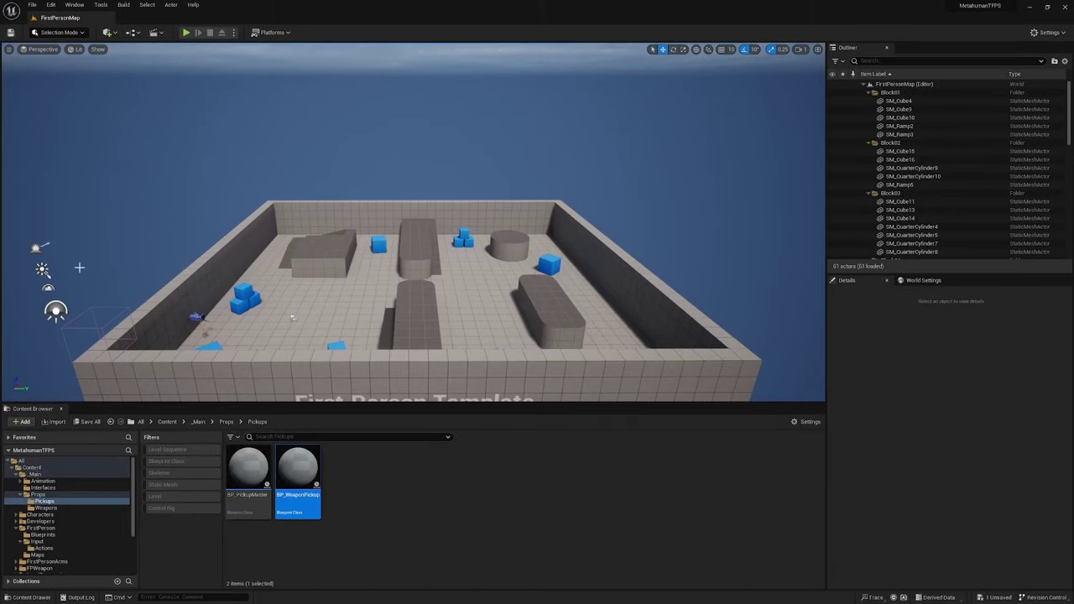
- Create a child Blueprint class of BP_WeaponPickup named BP_PistolPickup in the Pickups folder
{"action": "right_click", "coordinate": [295, 472]}
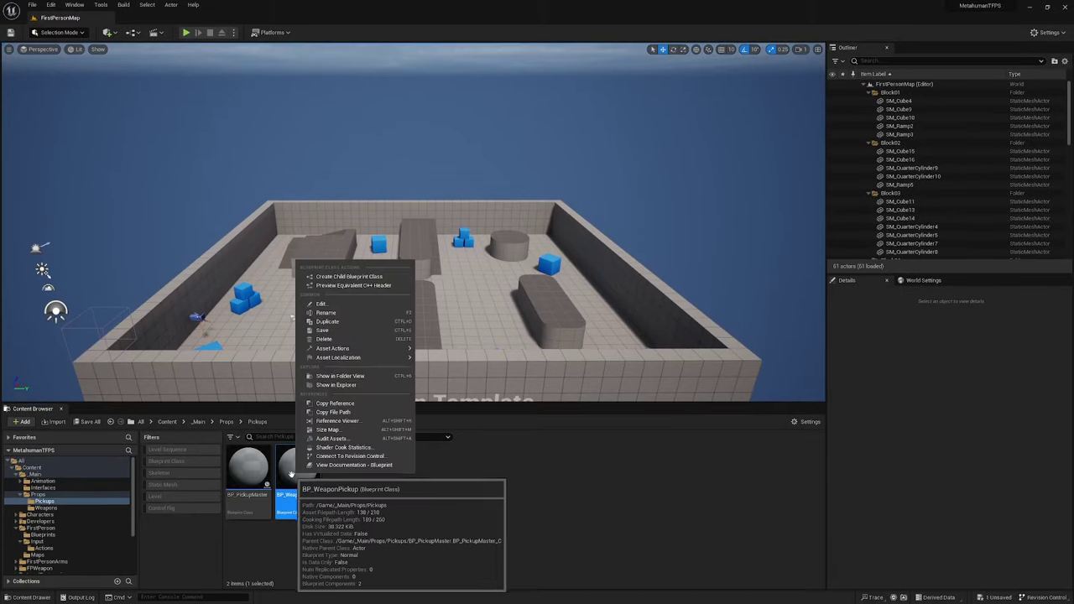
{"action": "left_click", "coordinate": [359, 280]}
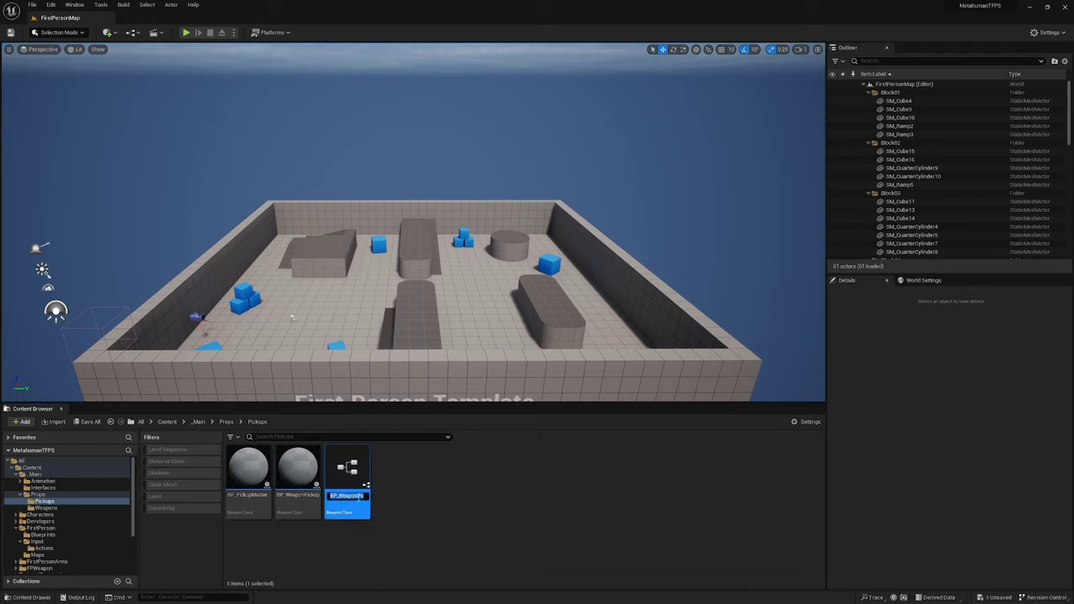
{"action": "left_click", "coordinate": [343, 495]}
{"action": "key", "text": "BackSpace"}
{"action": "key", "text": "BackSpace"}
{"action": "key", "text": "BackSpace"}
{"action": "key", "text": "BackSpace"}
{"action": "key", "text": "BackSpace"}
{"action": "key", "text": "BackSpace"}
{"action": "type", "text": "Pis"}
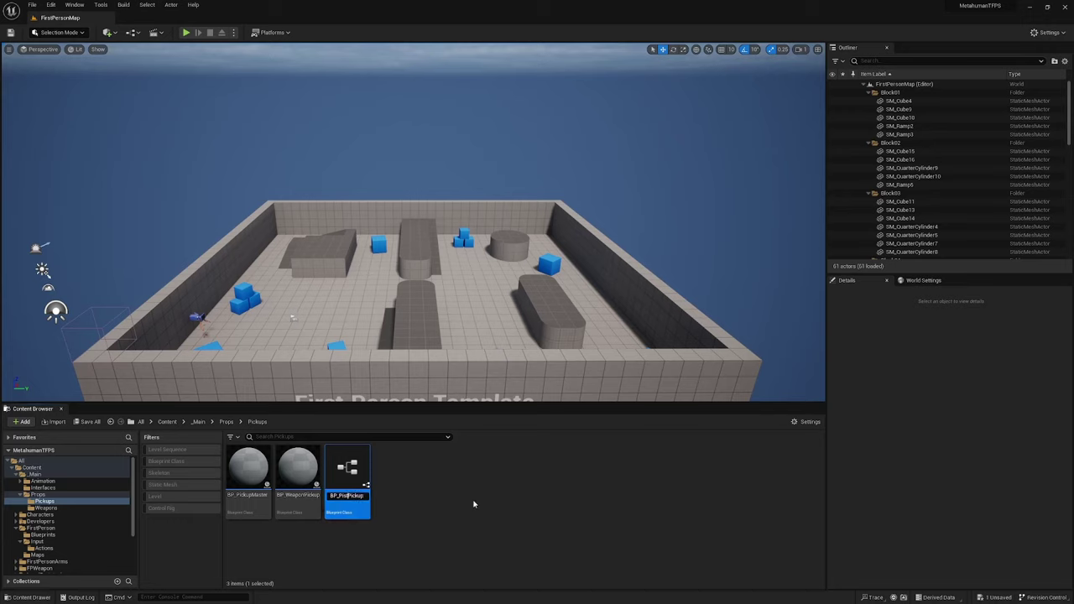
{"action": "type", "text": "tol"}
{"action": "key", "text": "End"}
{"action": "type", "text": "_Child"}
{"action": "left_click_drag", "start_coordinate": [351, 495], "coordinate": [384, 494]}
{"action": "key", "text": "BackSpace"}
{"action": "key", "text": "Return"}
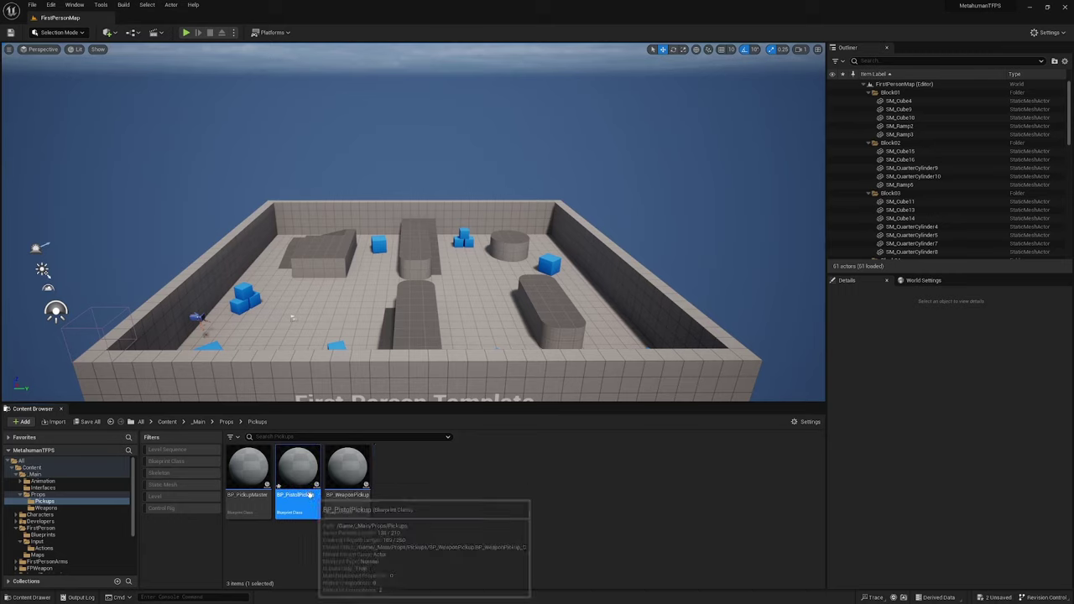
- Open BP_PistolPickup and set the PickupObject component's static mesh to Pistols_A_StaticMesh
{"action": "double_click", "coordinate": [309, 495]}
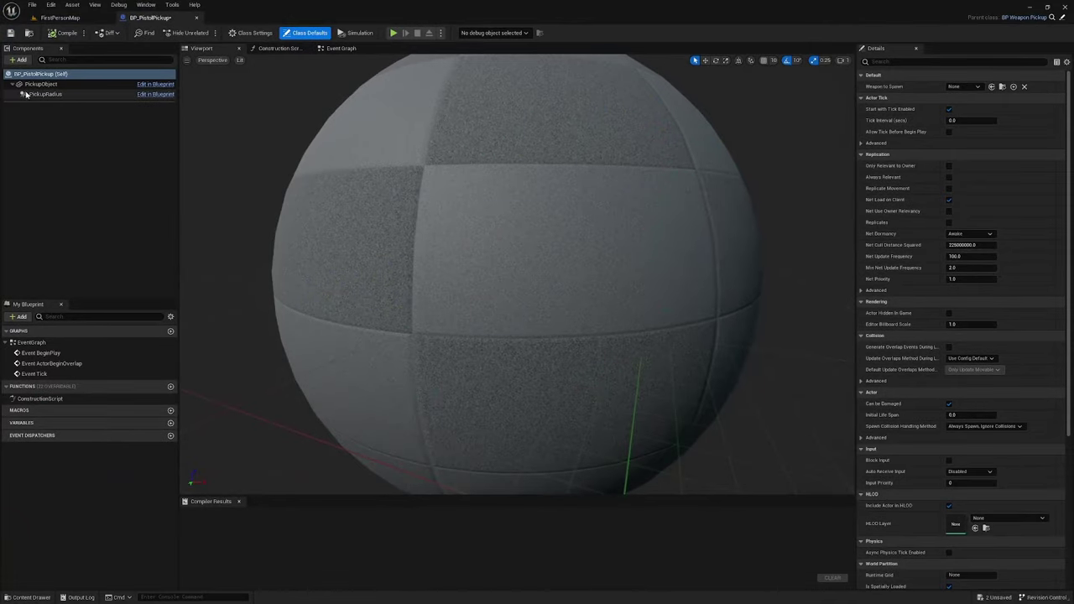
{"action": "left_click", "coordinate": [40, 85]}
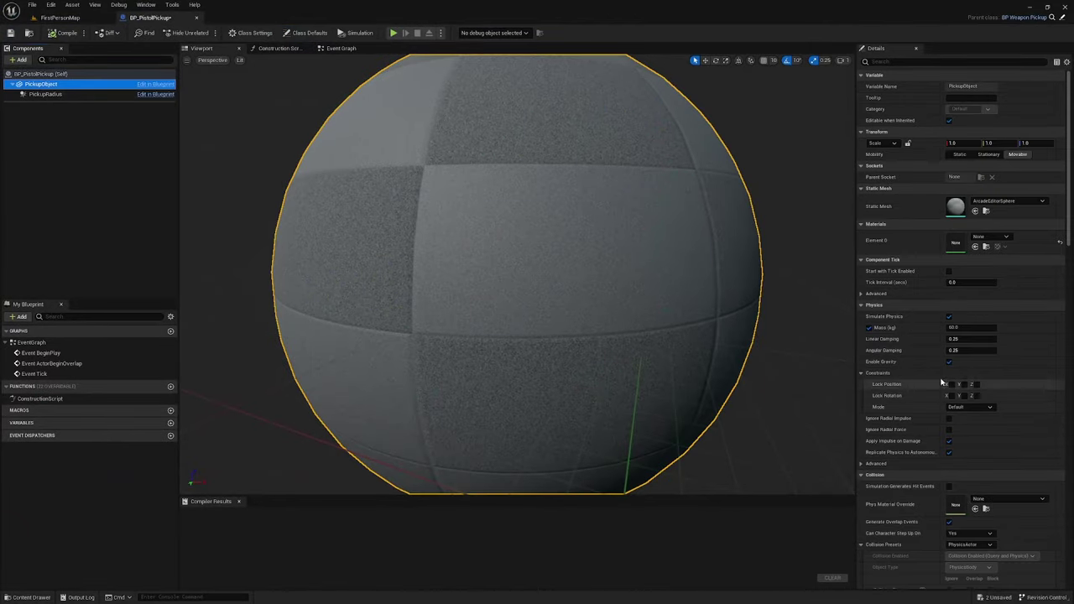
{"action": "left_click", "coordinate": [1011, 201]}
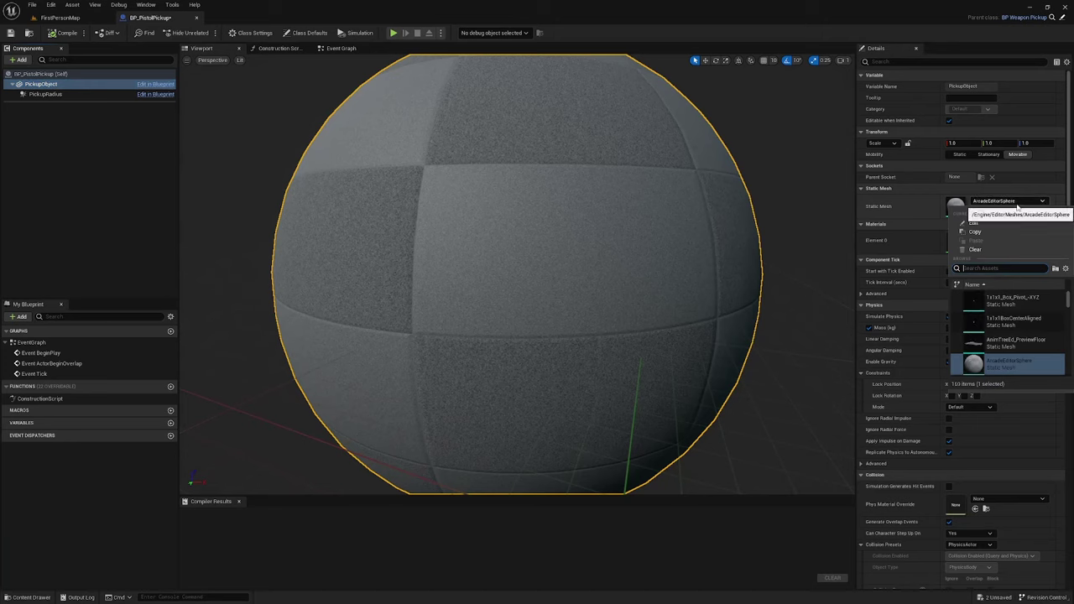
{"action": "type", "text": "pistol"}
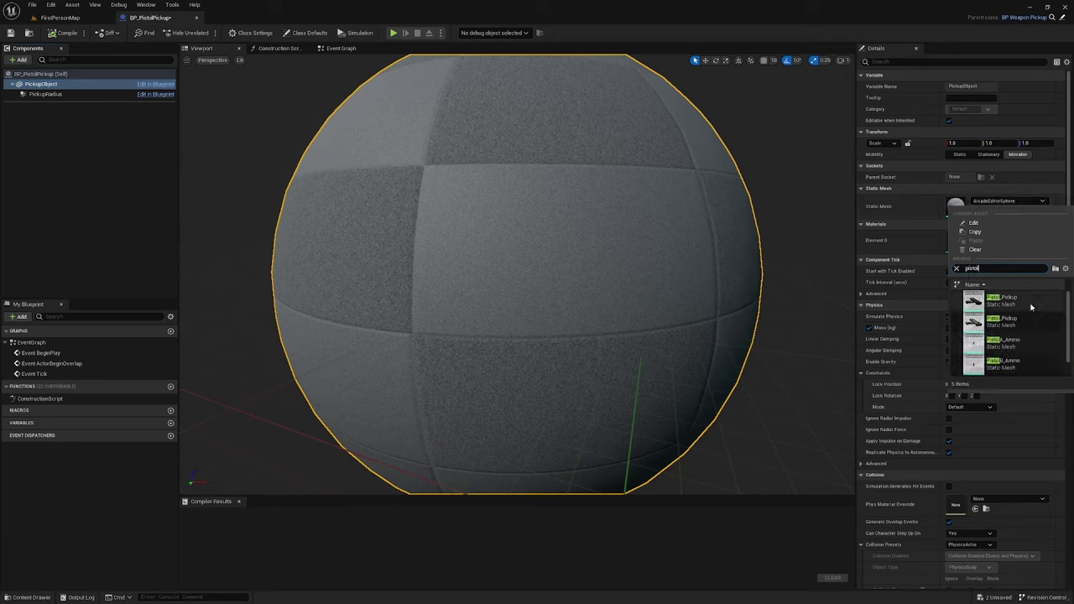
{"action": "scroll", "coordinate": [994, 361], "scroll_direction": "down", "scroll_amount": 1}
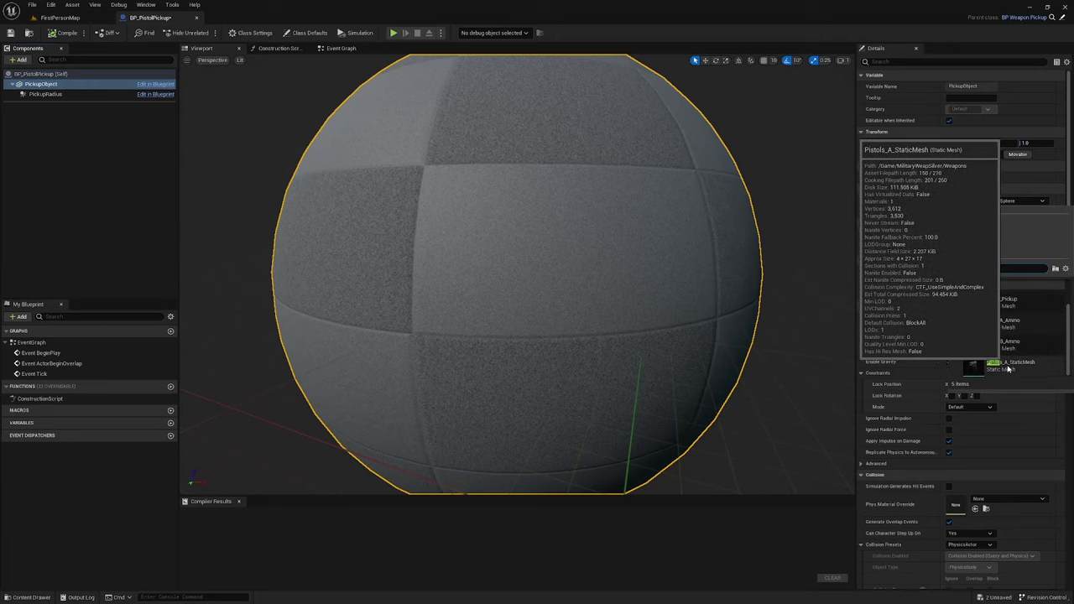
{"action": "left_click", "coordinate": [1011, 364]}
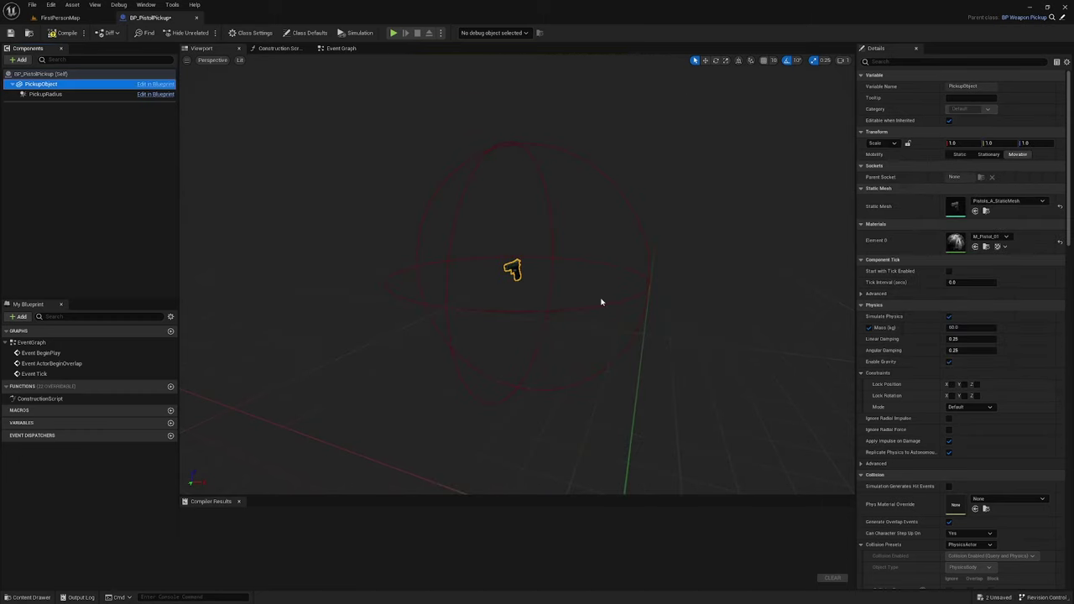
- Compile, save and close BP_PistolPickup
{"action": "key", "text": "f"}
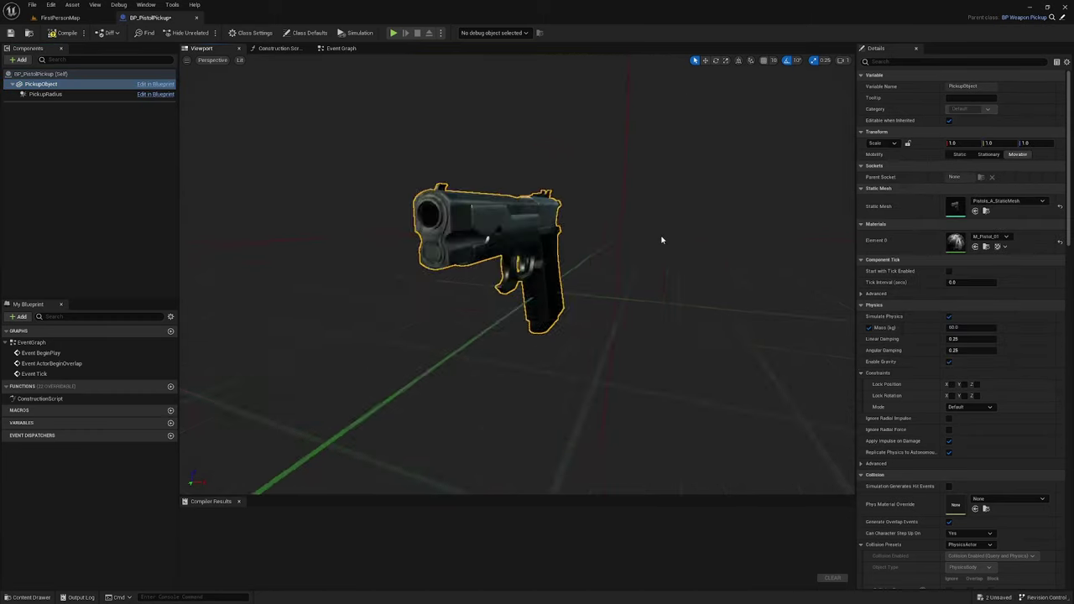
{"action": "left_click_drag", "start_coordinate": [655, 296], "coordinate": [184, 326]}
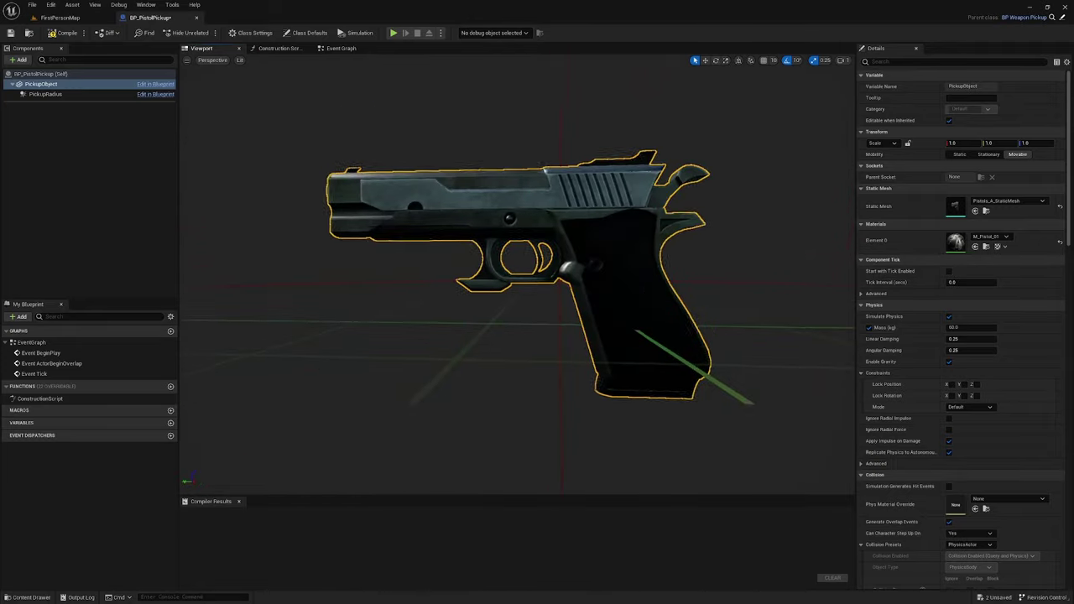
{"action": "scroll", "coordinate": [518, 277], "scroll_direction": "down", "scroll_amount": 8}
{"action": "left_click_drag", "start_coordinate": [517, 277], "coordinate": [417, 284]}
{"action": "scroll", "coordinate": [518, 277], "scroll_direction": "up", "scroll_amount": 5}
{"action": "mouse_move", "coordinate": [588, 294]}
{"action": "left_mouse_down"}
{"action": "mouse_move", "coordinate": [554, 296]}
{"action": "mouse_move", "coordinate": [588, 294]}
{"action": "left_mouse_up"}
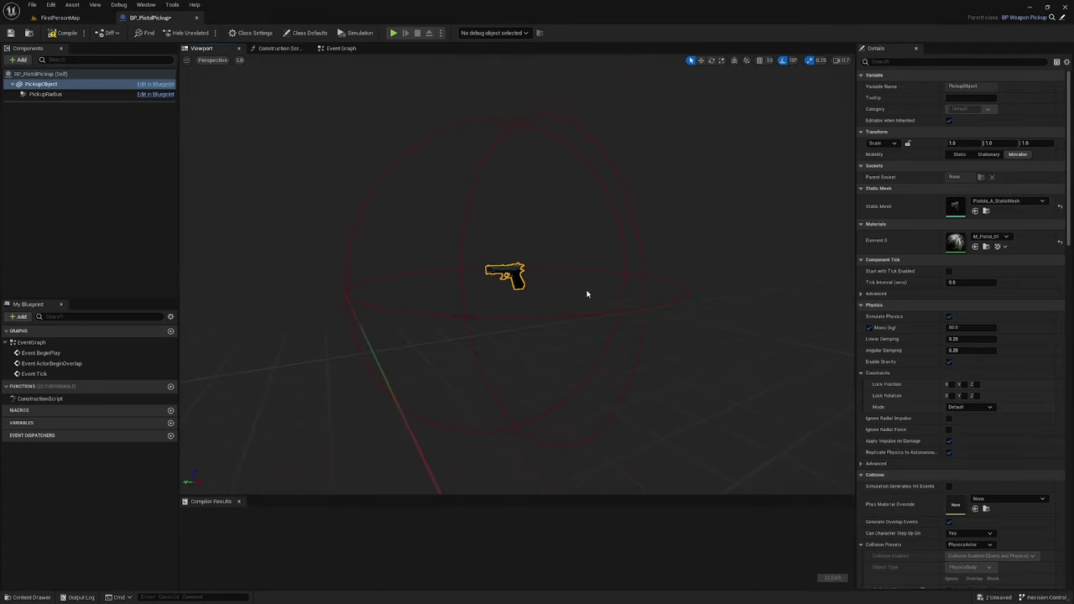
{"action": "left_click", "coordinate": [63, 33]}
{"action": "left_click", "coordinate": [11, 33]}
{"action": "left_click", "coordinate": [196, 17]}
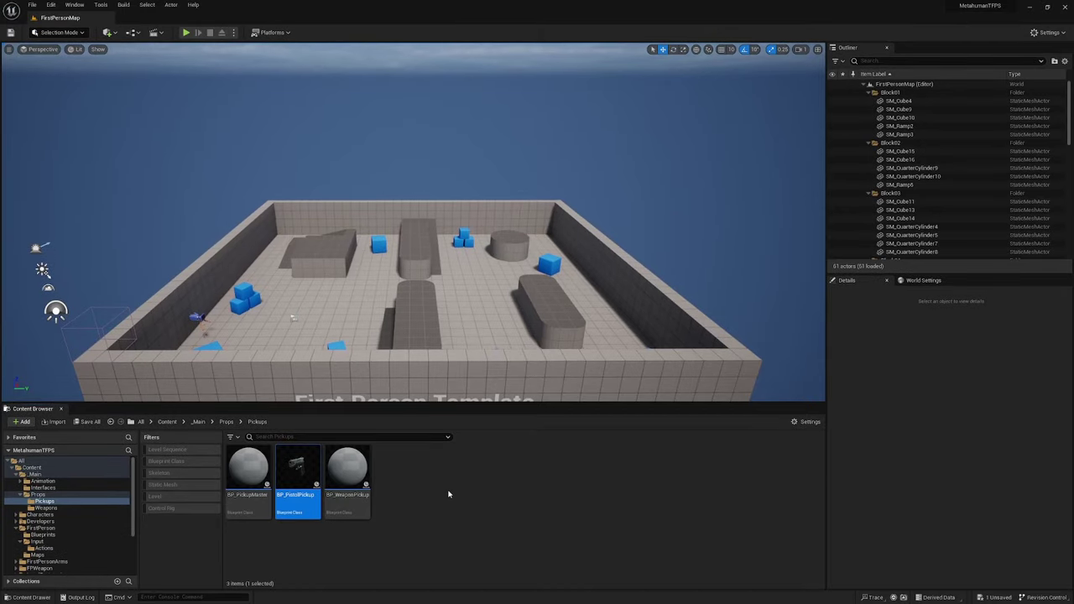
- In BP_WeaponMaster from the Weapons folder, add a Skeletal Mesh component named WeaponModel and make it the scene root
{"action": "left_click", "coordinate": [46, 509]}
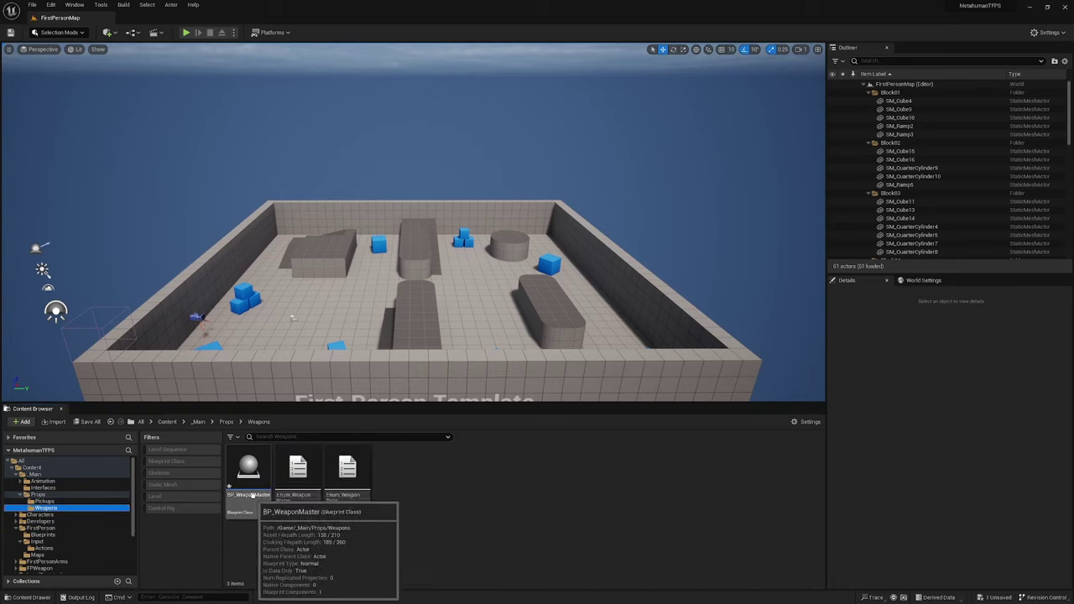
{"action": "double_click", "coordinate": [252, 496]}
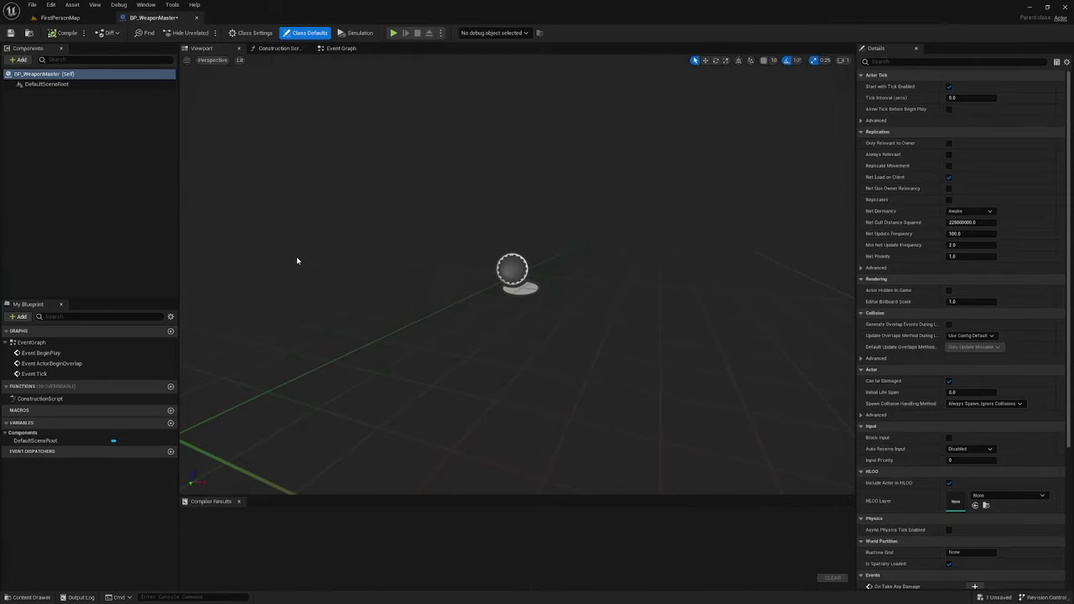
{"action": "left_click", "coordinate": [17, 61]}
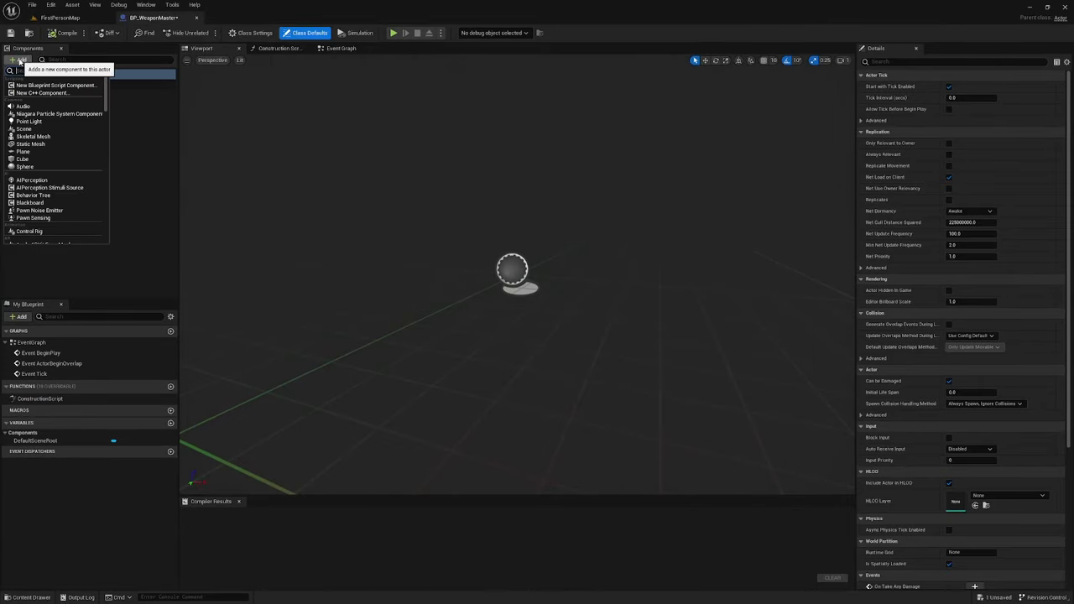
{"action": "left_click", "coordinate": [32, 136]}
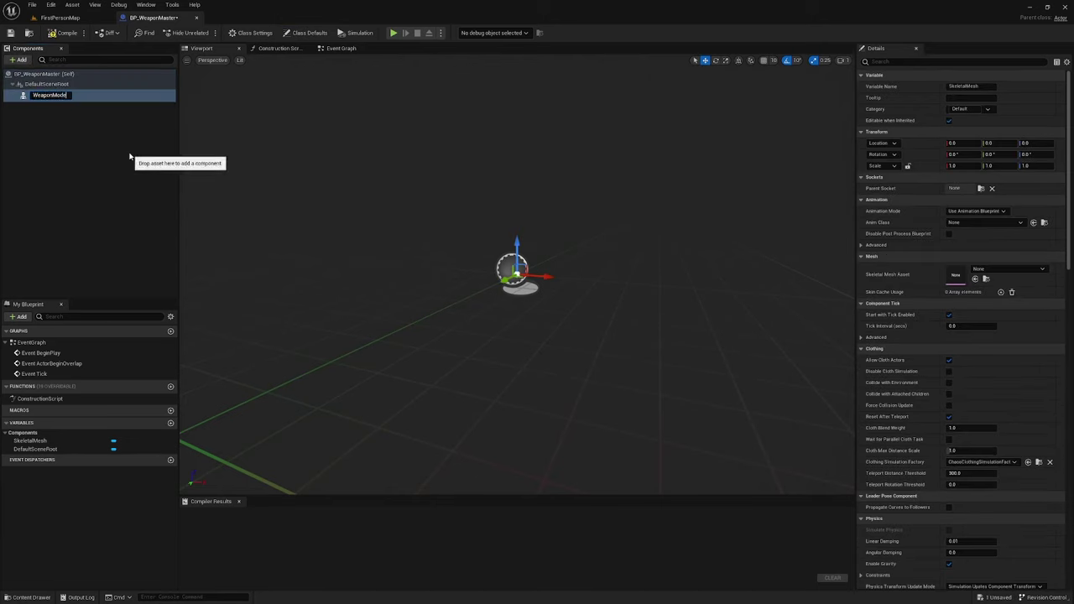
{"action": "key", "text": "Return"}
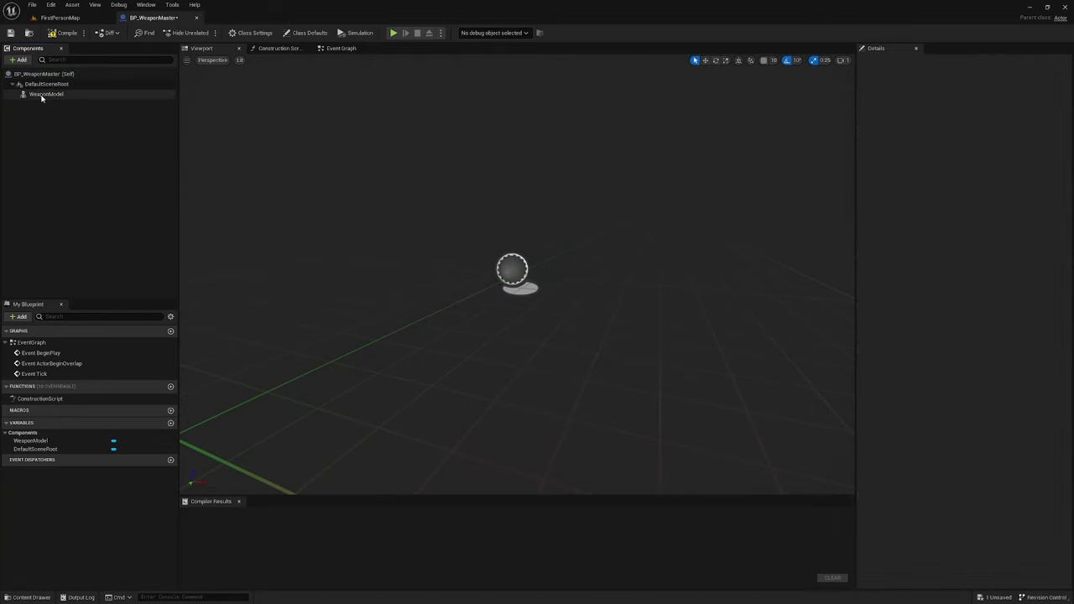
{"action": "left_click_drag", "start_coordinate": [39, 94], "coordinate": [43, 86]}
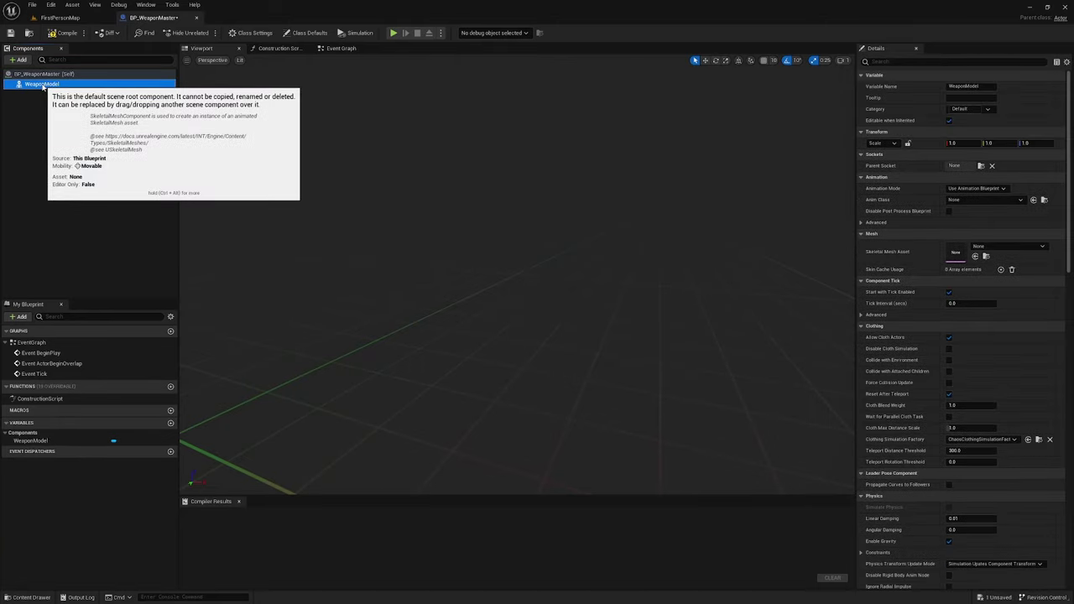
- Disable Start with Tick Enabled on the WeaponModel component
{"action": "left_click", "coordinate": [890, 61]}
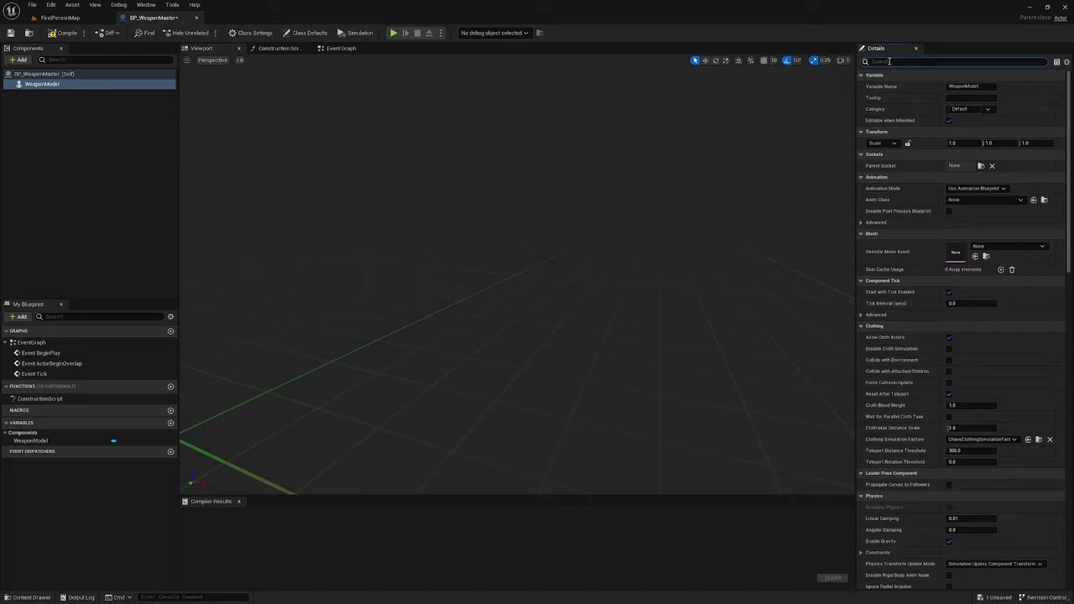
{"action": "type", "text": "tick"}
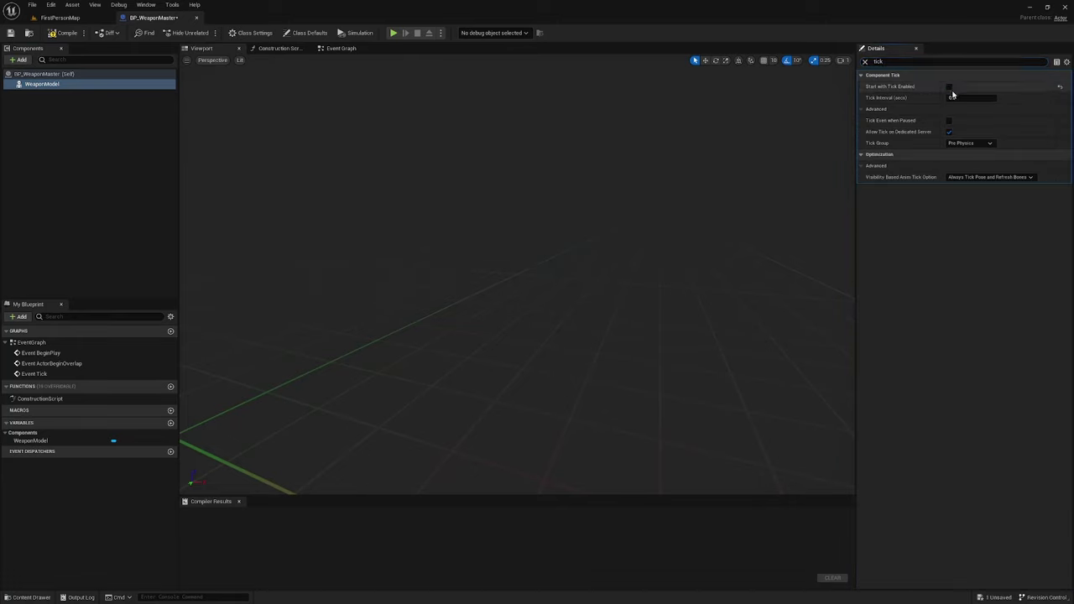
{"action": "left_click", "coordinate": [865, 62]}
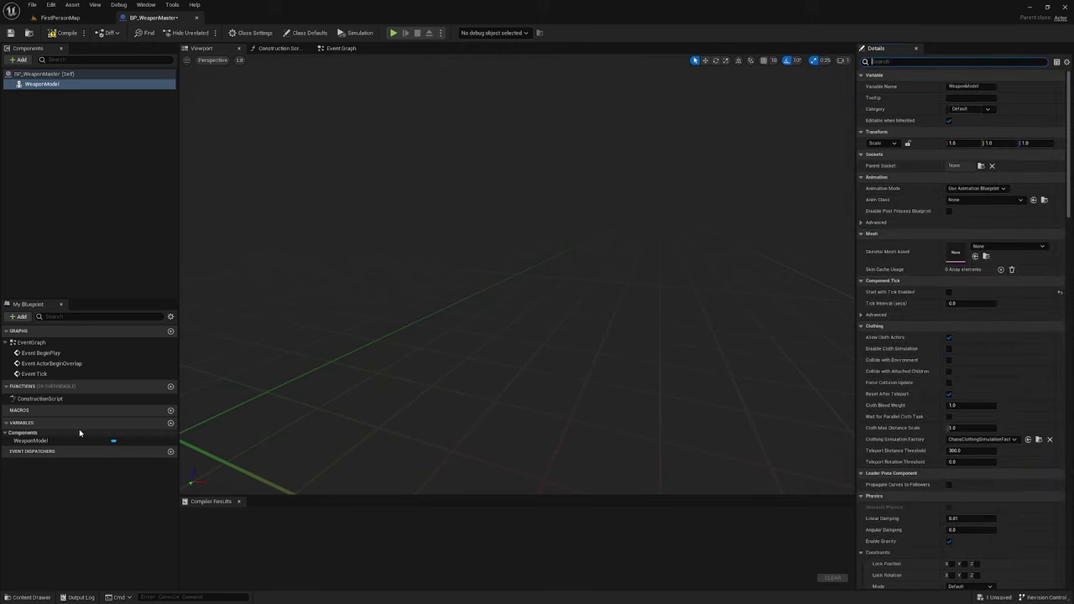
- Add a Float variable named Damage to BP_WeaponMaster
{"action": "left_click", "coordinate": [171, 424]}
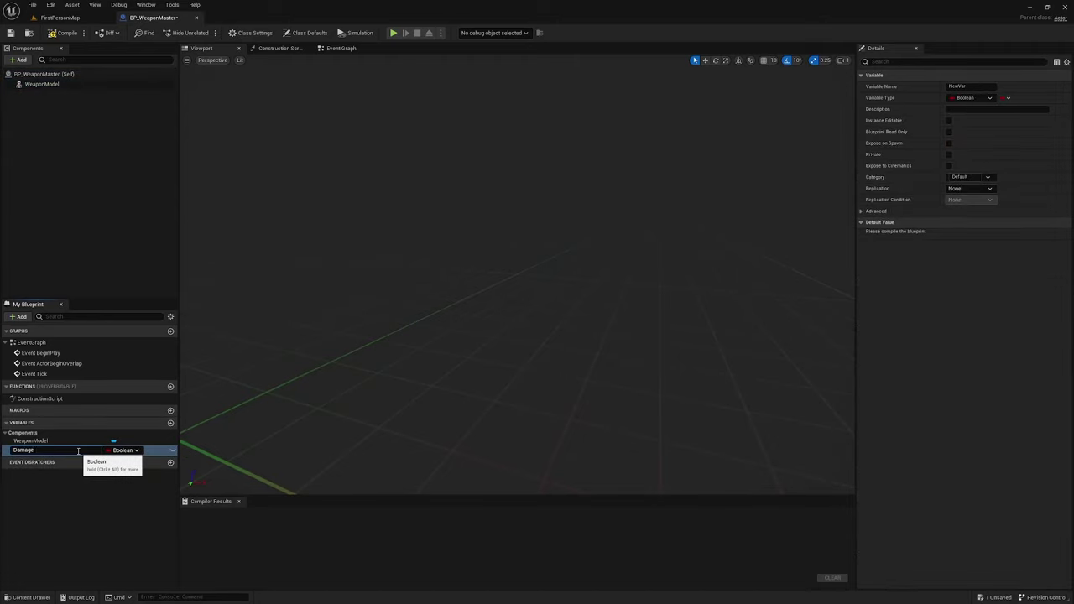
{"action": "key", "text": "Return"}
{"action": "left_click", "coordinate": [123, 451]}
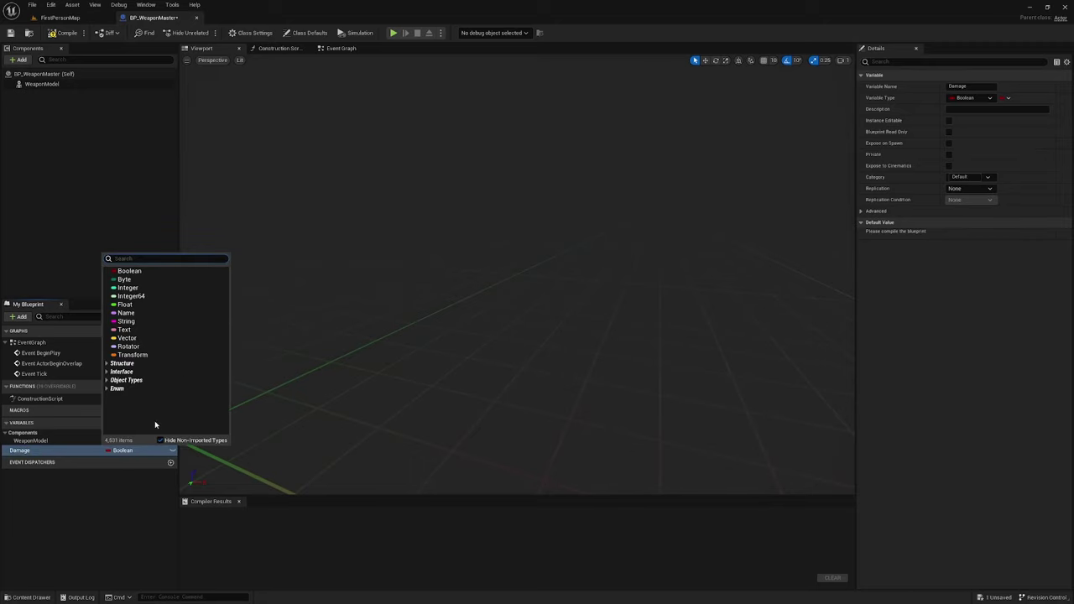
{"action": "left_click", "coordinate": [126, 305]}
- Duplicate the Damage variable three times
{"action": "key", "text": "ctrl+w"}
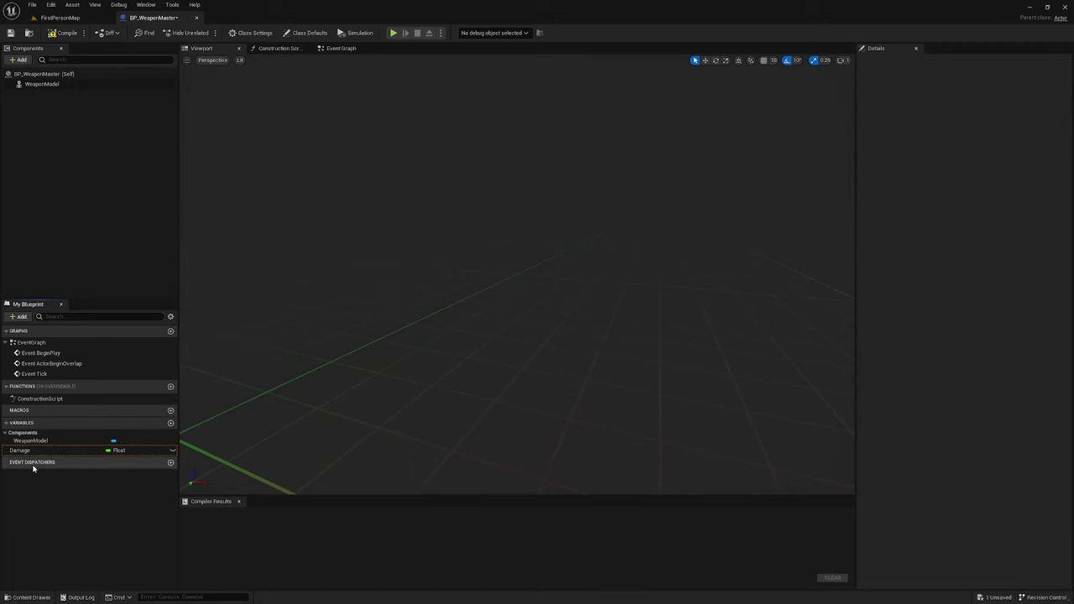
{"action": "key", "text": "ctrl+w"}
{"action": "key", "text": "ctrl+w"}
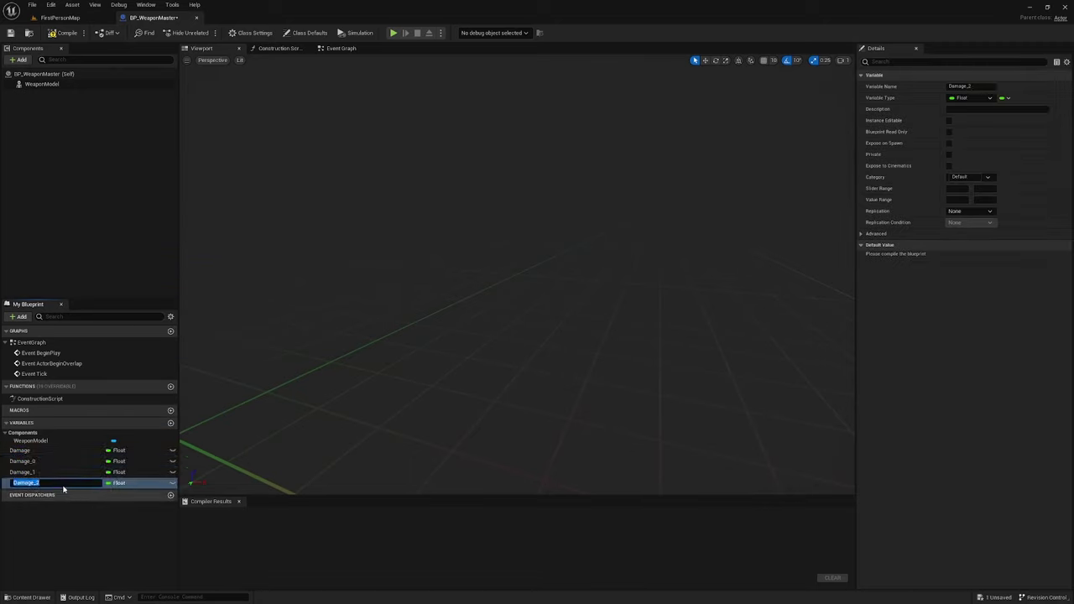
- Open the name of the first duplicate, Damage_0, for editing
{"action": "left_click", "coordinate": [32, 462]}
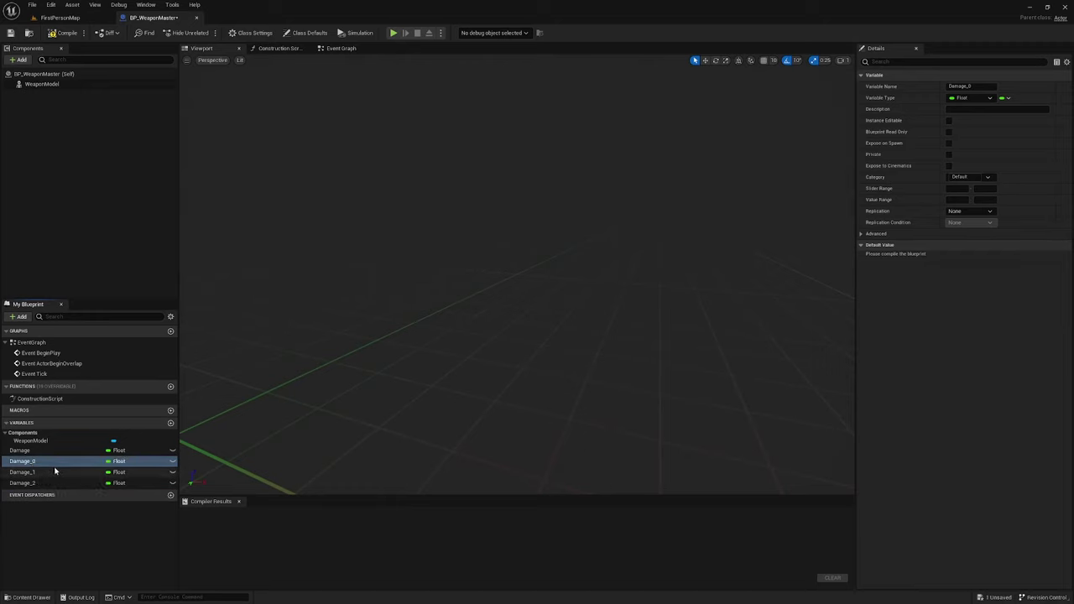
{"action": "left_click", "coordinate": [38, 463]}
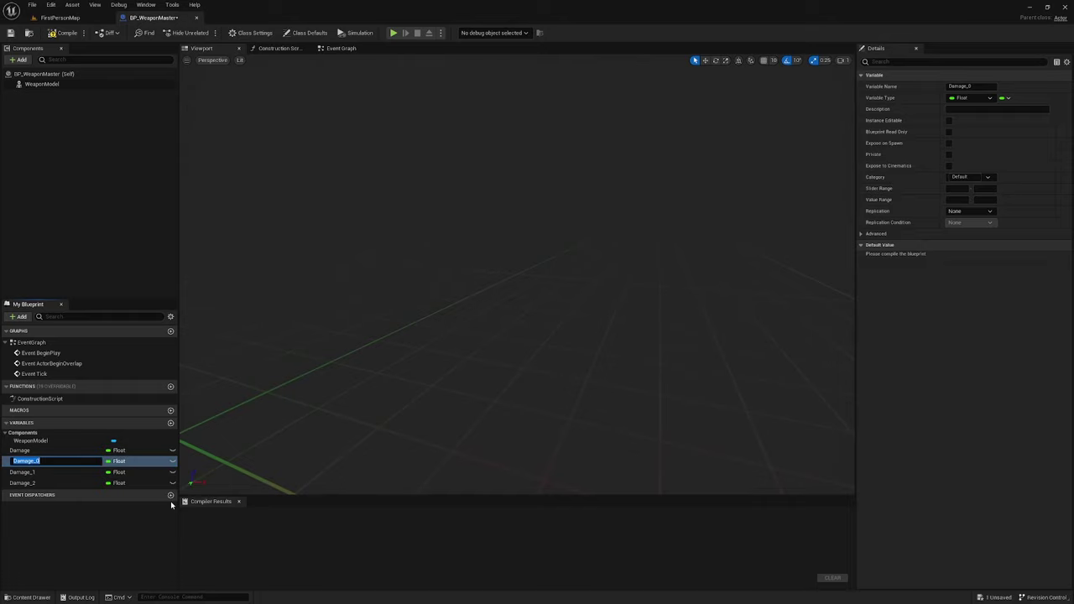